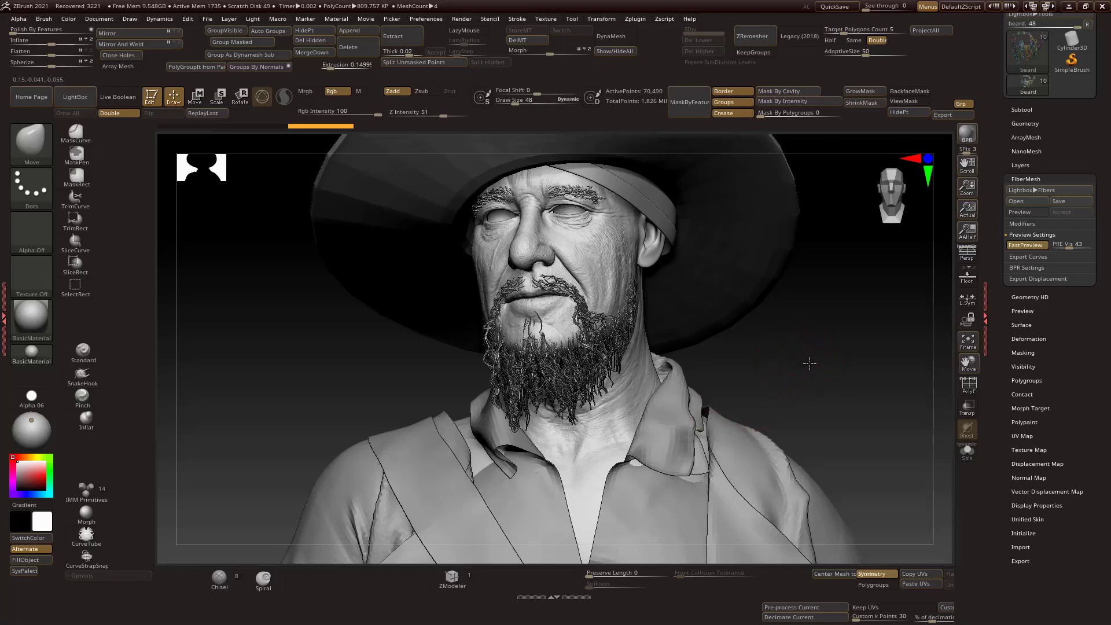
Isolate the beard subtool from the rest of the character and turn on its polyframe display
left_click_drag(810, 362, 811, 362)
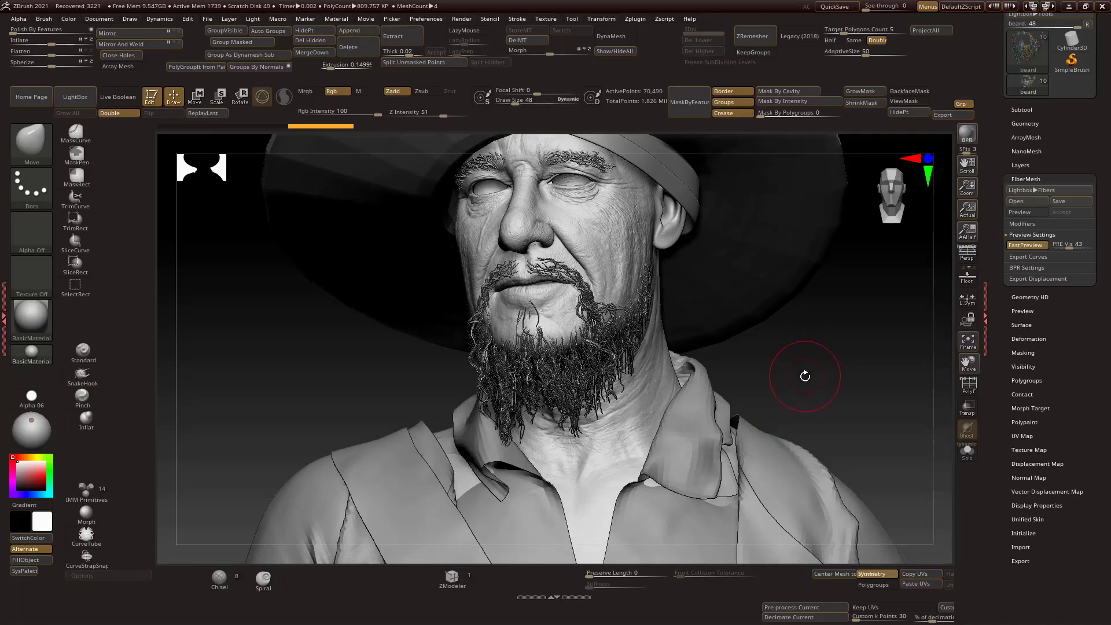
left_click_drag(808, 376, 845, 372)
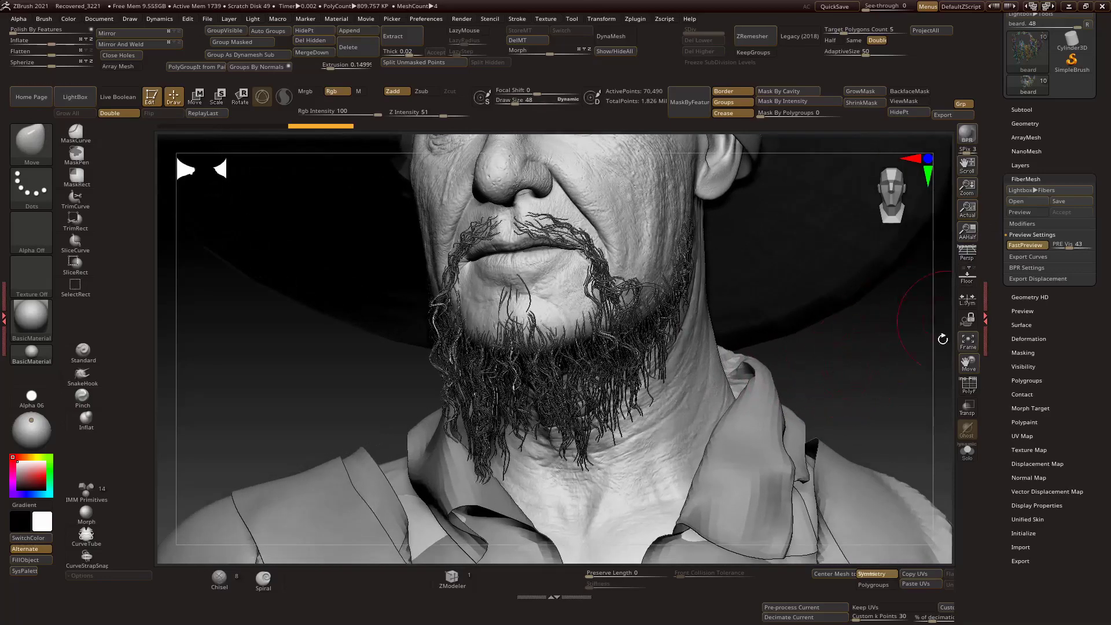
left_click(966, 450)
key("shift+f")
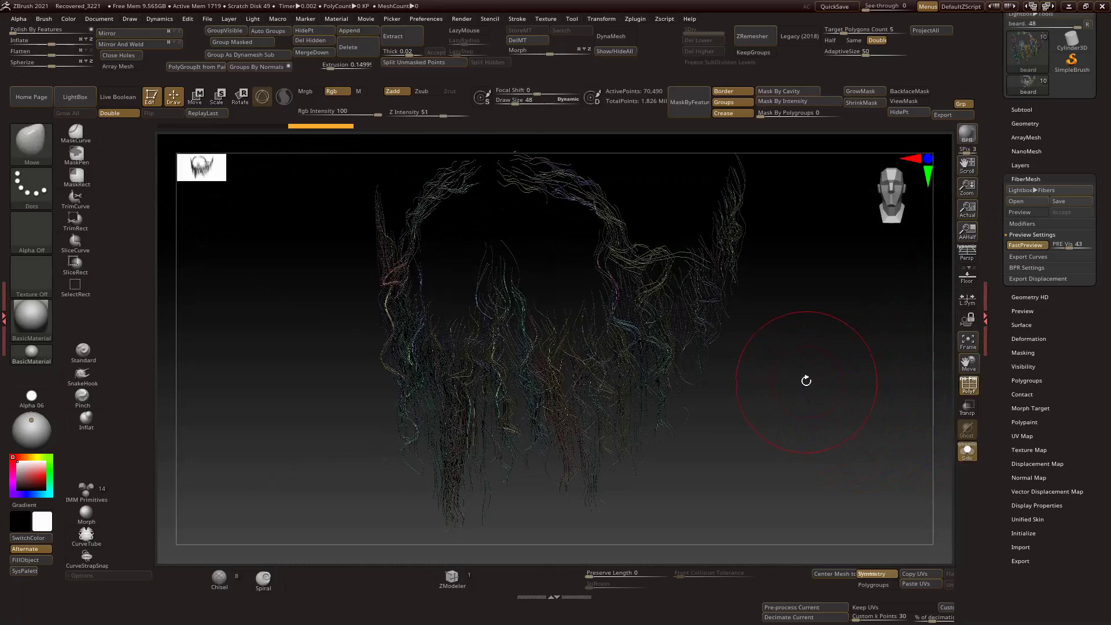
left_click_drag(806, 381, 811, 388, "alt")
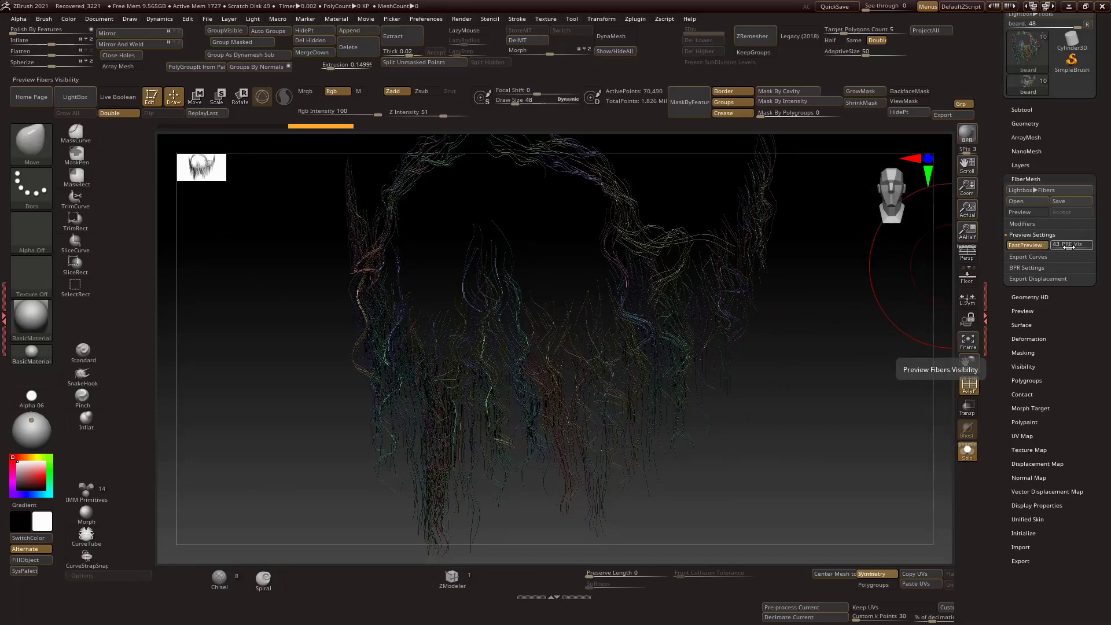
Reduce the beard's FiberMesh preview visibility to 5
left_click_drag(1072, 245, 1064, 247)
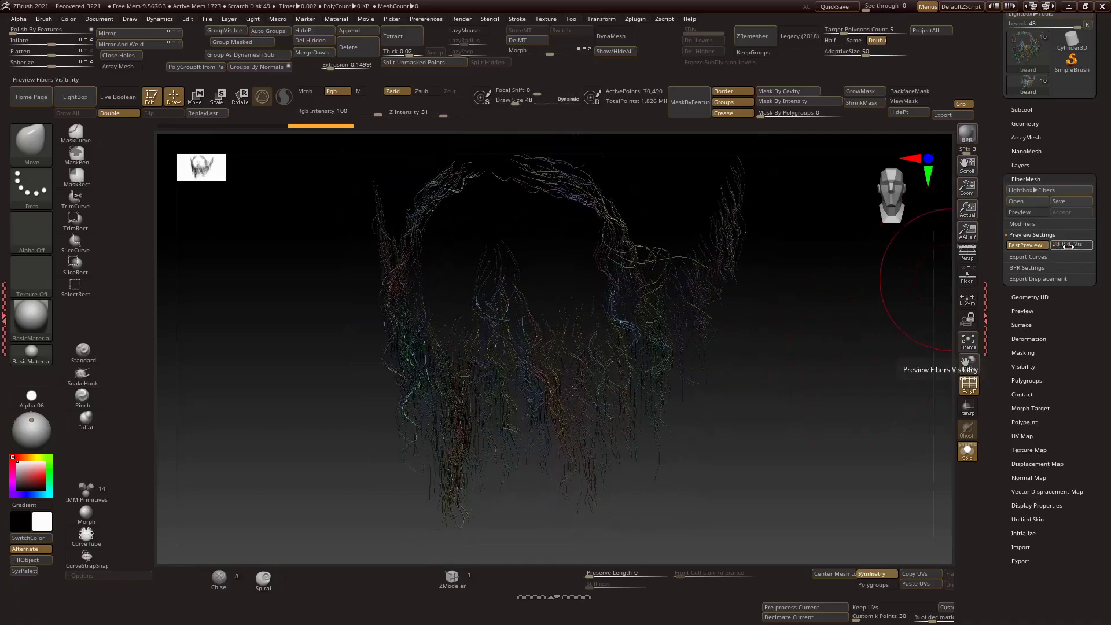
left_click_drag(1072, 245, 1057, 246)
mouse_move(838, 350)
left_mouse_down()
mouse_move(783, 377)
mouse_move(813, 367)
mouse_move(801, 349)
mouse_move(806, 377)
mouse_move(794, 373)
mouse_move(825, 384)
mouse_move(794, 365)
mouse_move(838, 357)
left_mouse_up()
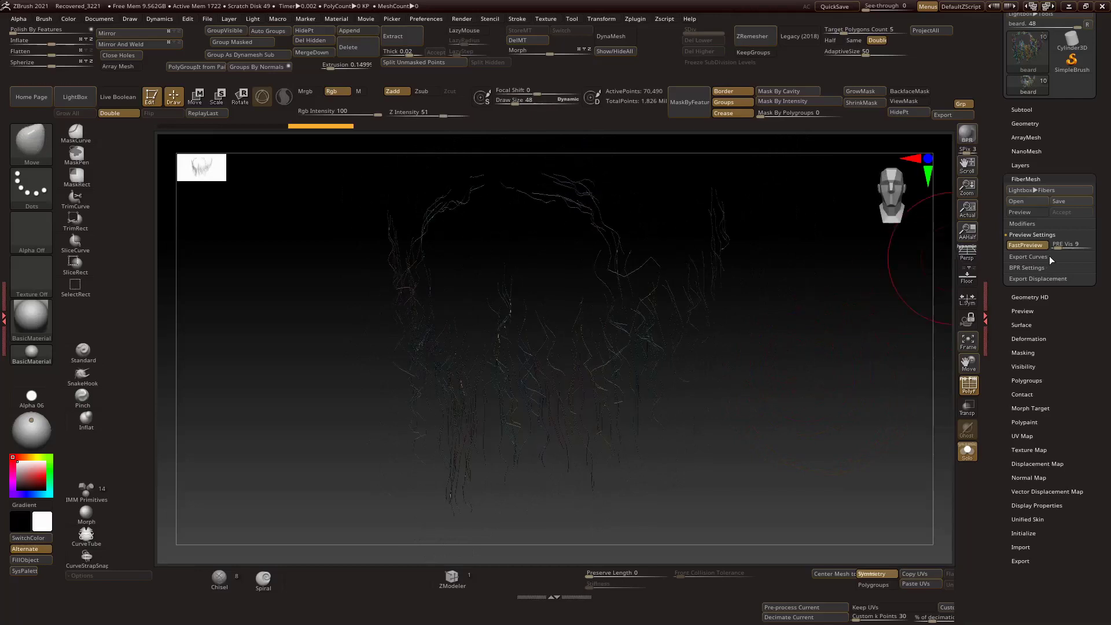
left_click(1056, 248)
left_click_drag(1056, 247, 1057, 248)
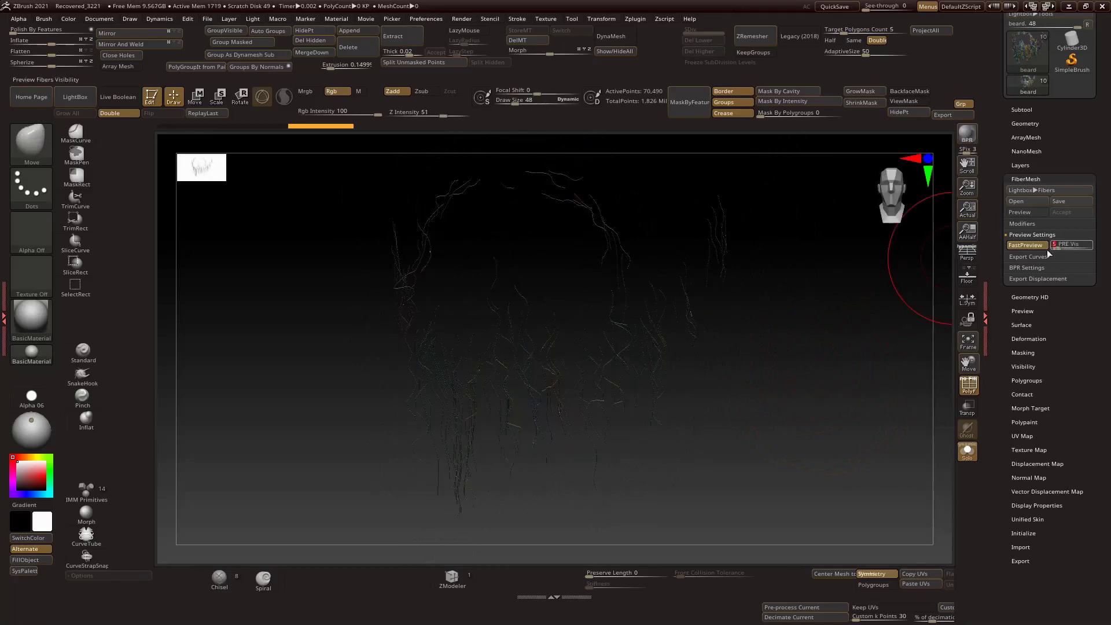
mouse_move(826, 359)
left_mouse_down()
mouse_move(843, 355)
mouse_move(818, 349)
mouse_move(843, 347)
mouse_move(801, 360)
mouse_move(825, 354)
left_mouse_up()
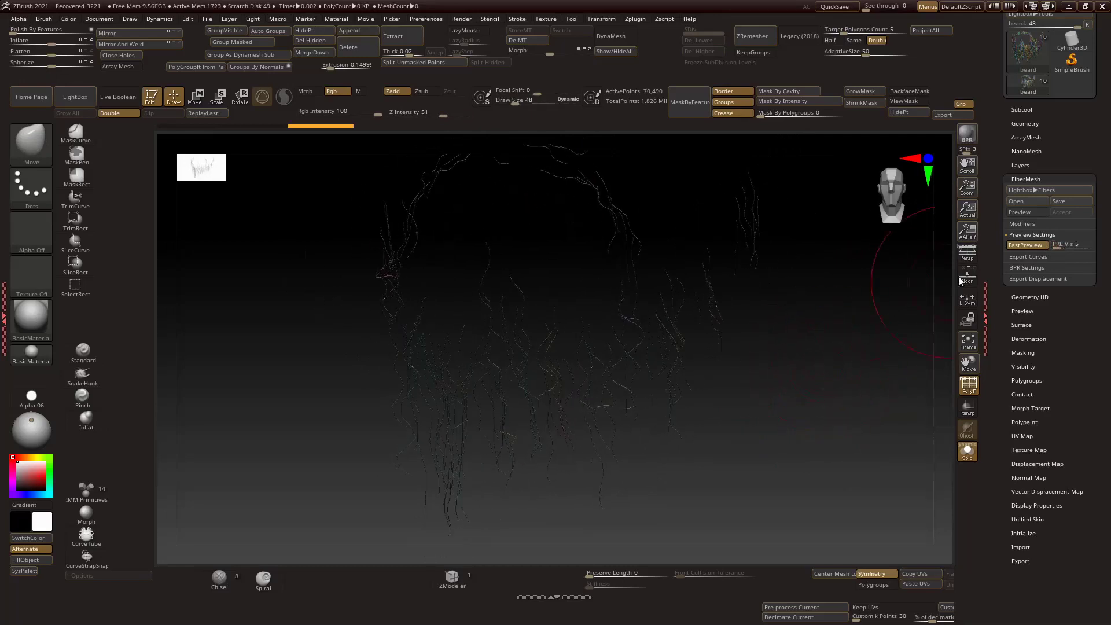
left_click(1030, 258)
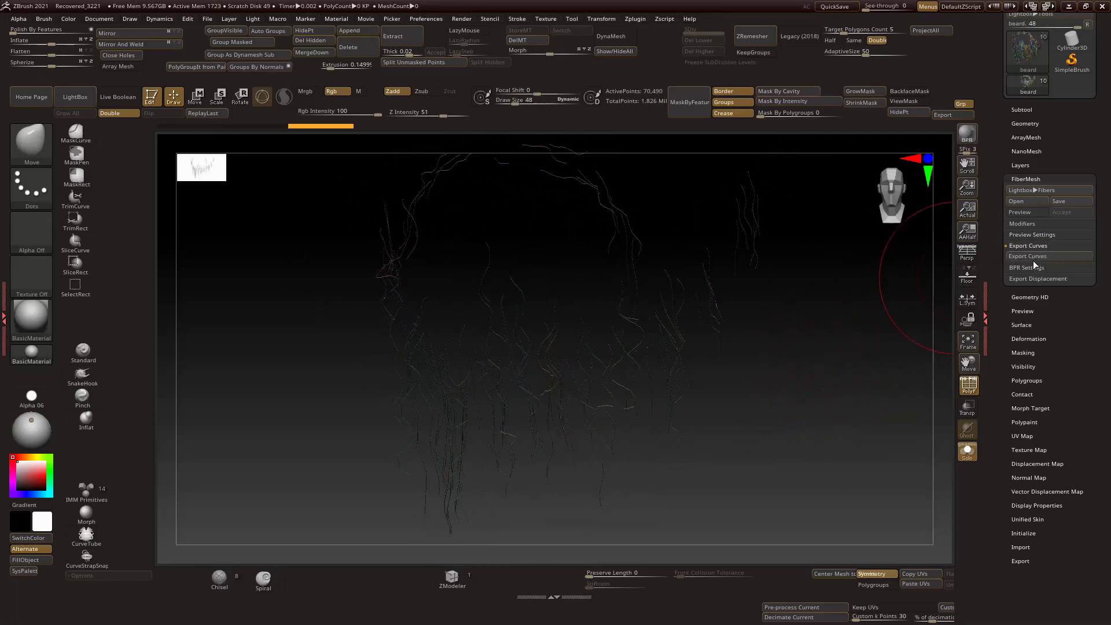
left_click(1033, 257)
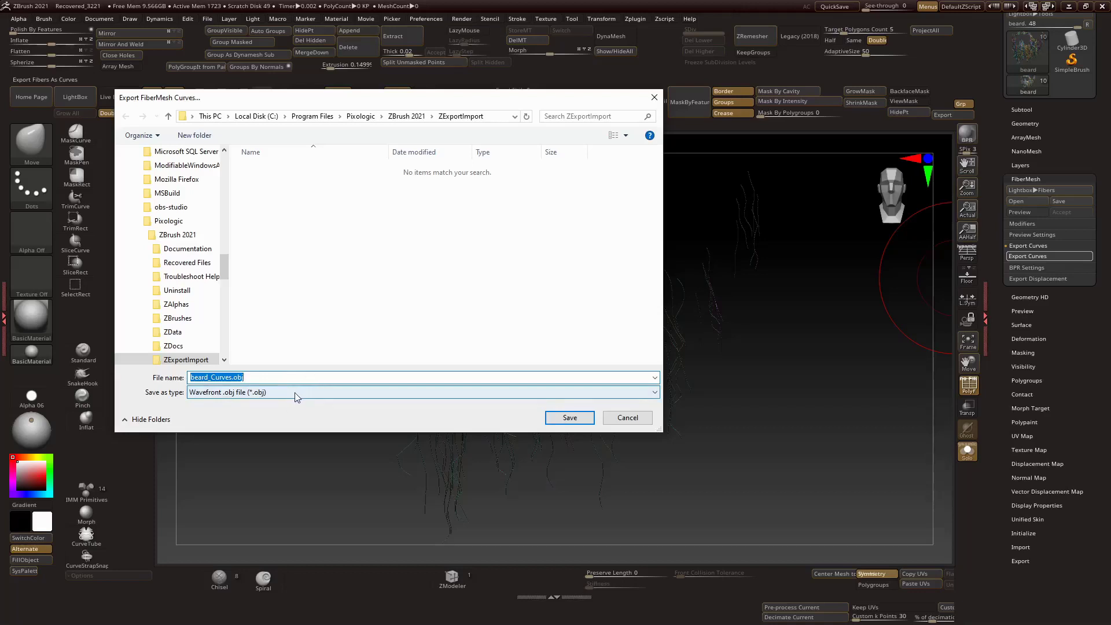
left_click(404, 391)
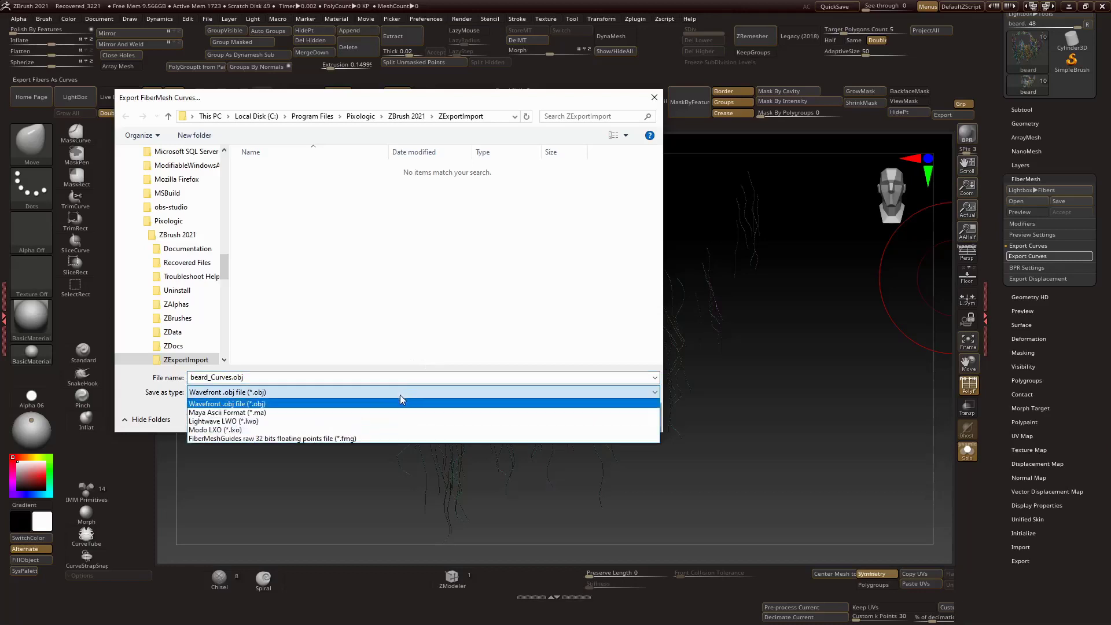
left_click(329, 412)
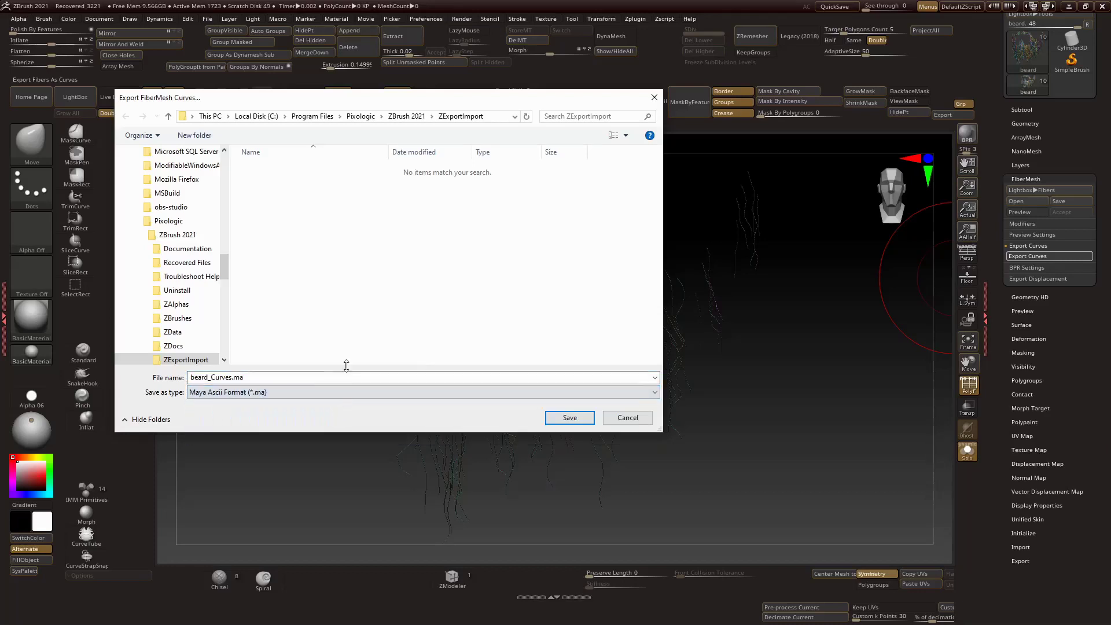
left_click(622, 425)
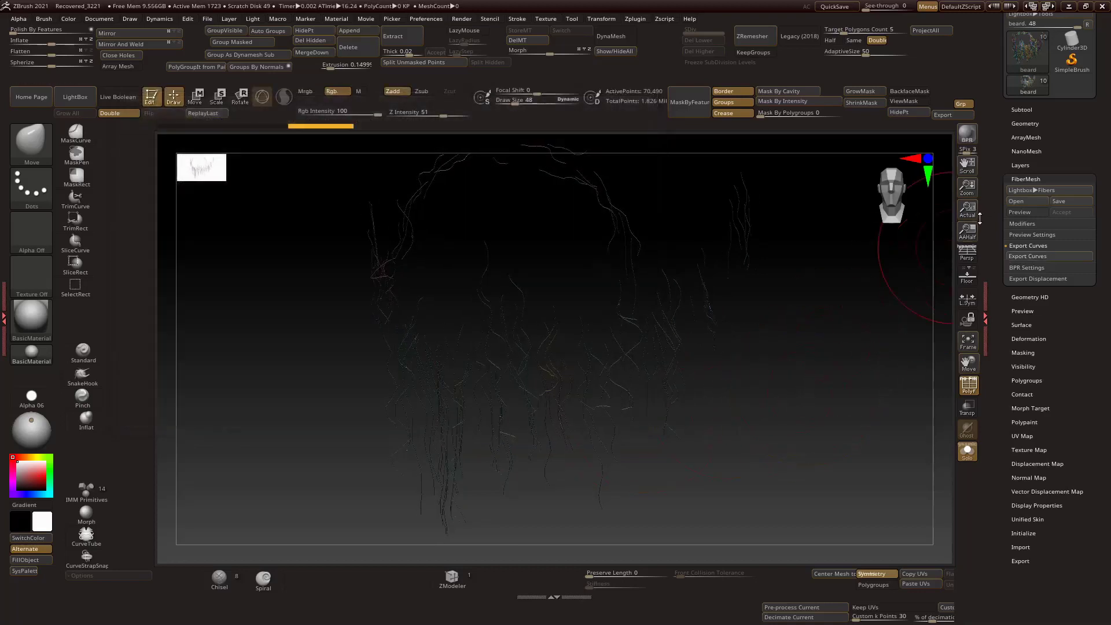
left_click(1026, 256)
left_click(618, 420)
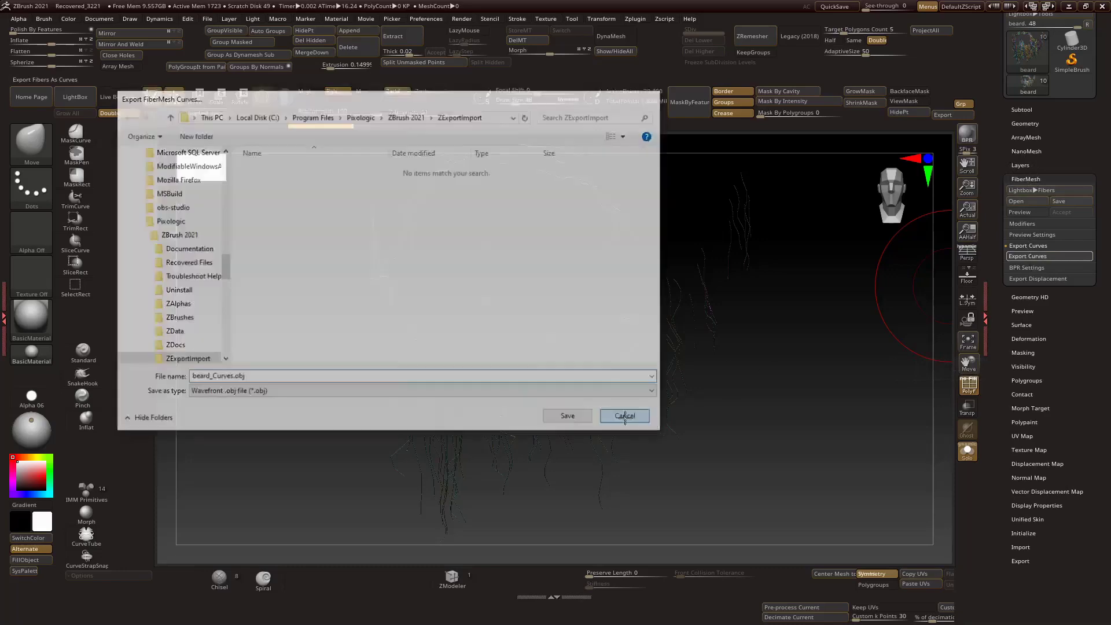
Set the beard's FiberMesh preview visibility to 59
left_click(1033, 234)
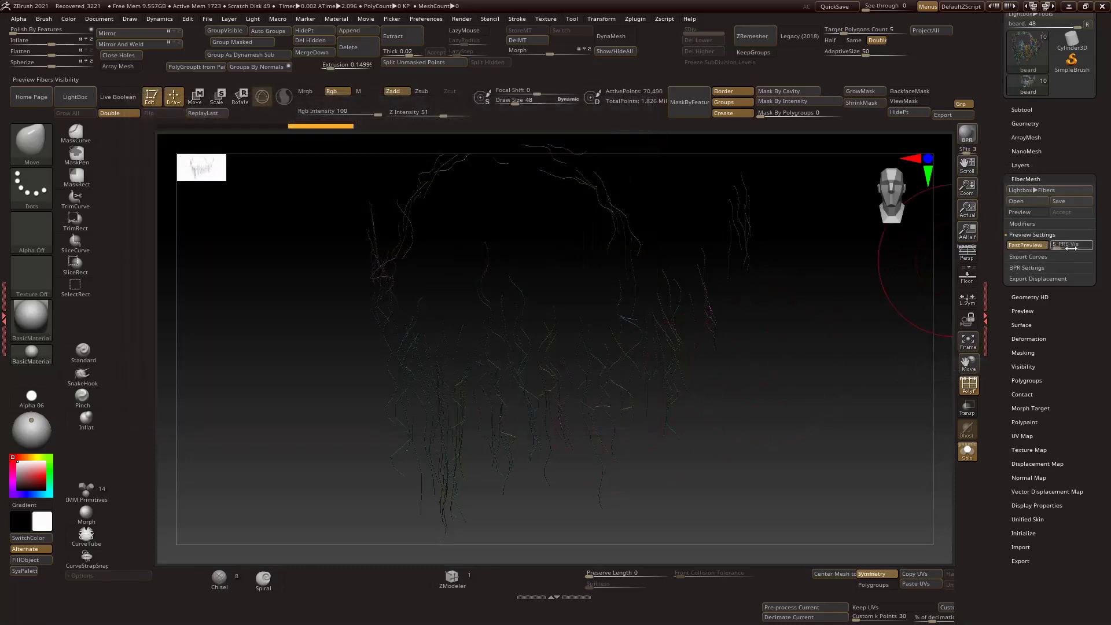
left_click(1077, 245)
left_click_drag(1078, 247, 1074, 247)
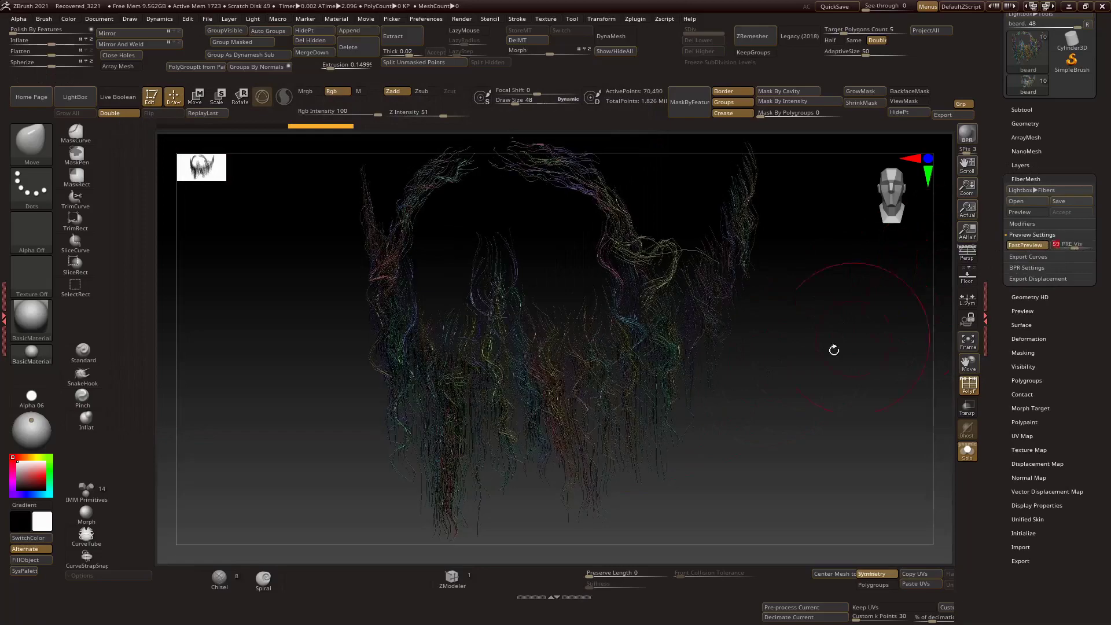
mouse_move(834, 350)
left_mouse_down("alt")
mouse_move(793, 350)
mouse_move(811, 364)
mouse_move(796, 380)
mouse_move(805, 386)
mouse_move(754, 389)
left_mouse_up("alt")
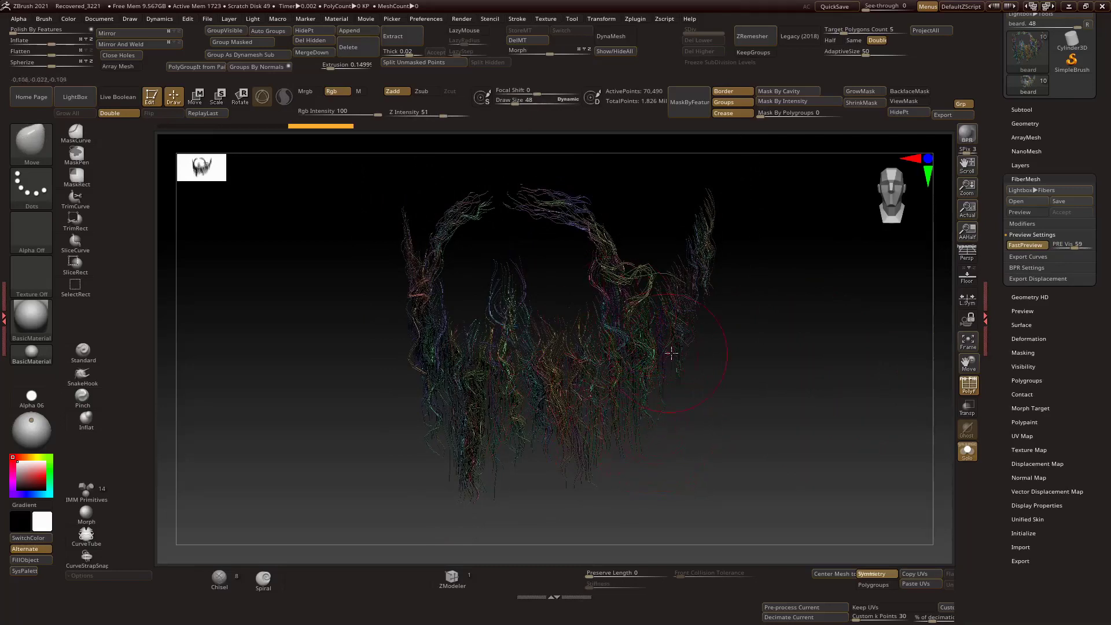
left_click_drag(766, 413, 727, 417)
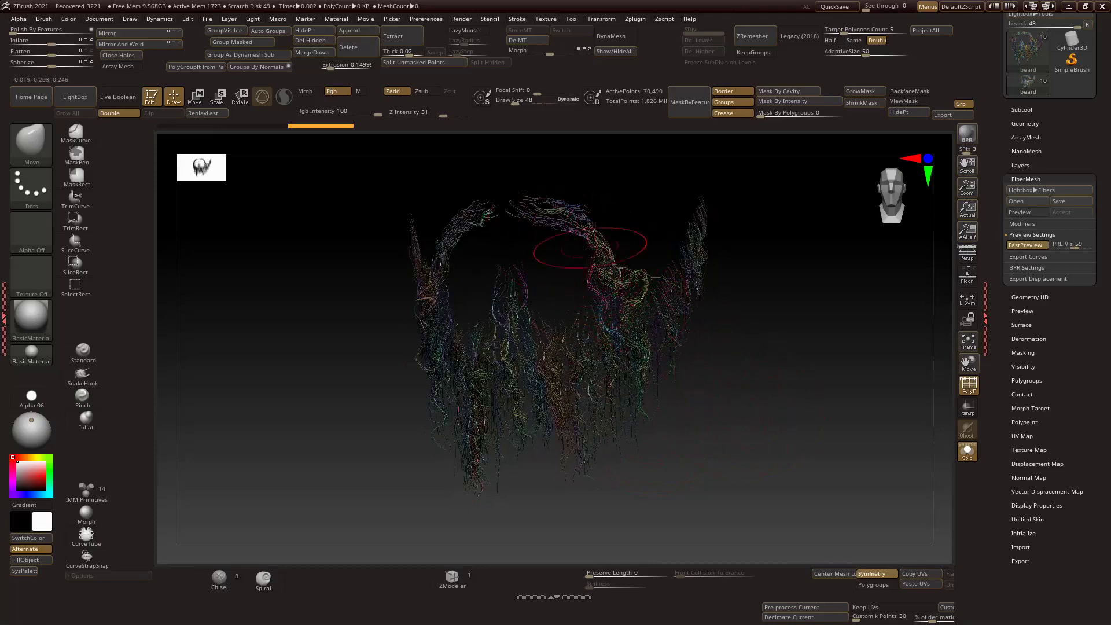
left_click_drag(746, 386, 723, 419)
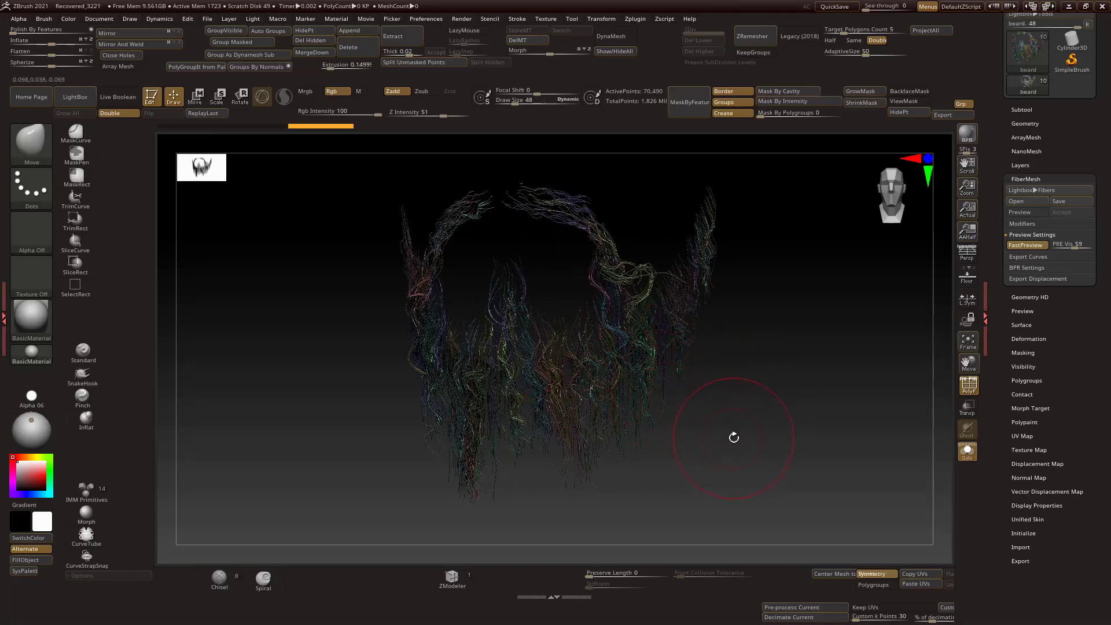
mouse_move(726, 444)
left_mouse_down()
mouse_move(716, 443)
mouse_move(730, 442)
mouse_move(729, 412)
mouse_move(724, 435)
left_mouse_up()
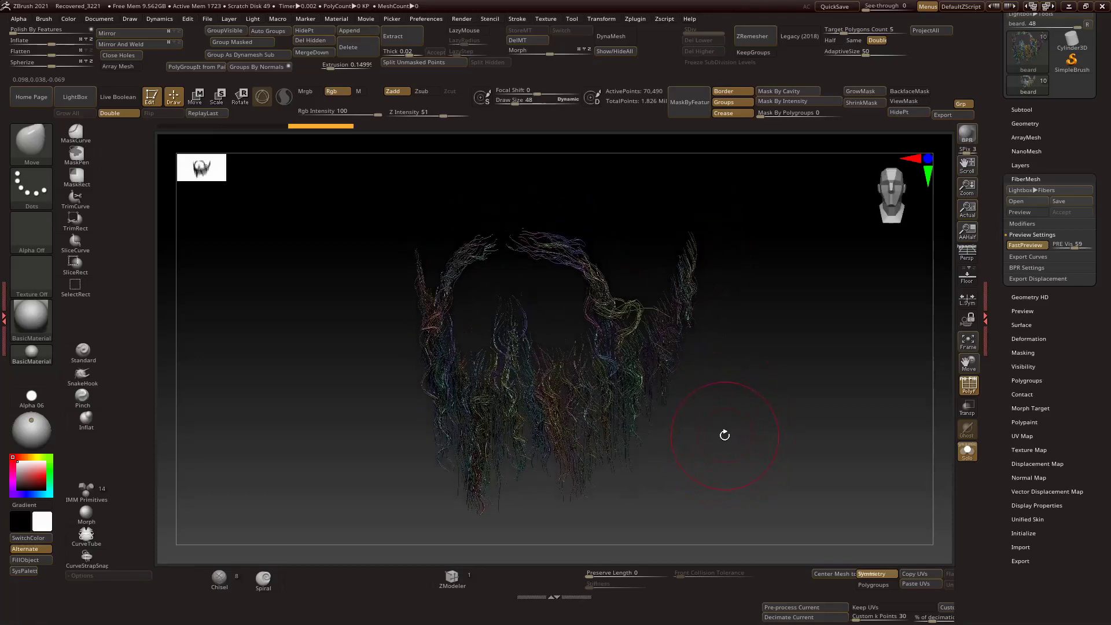
left_click_drag(739, 397, 791, 408)
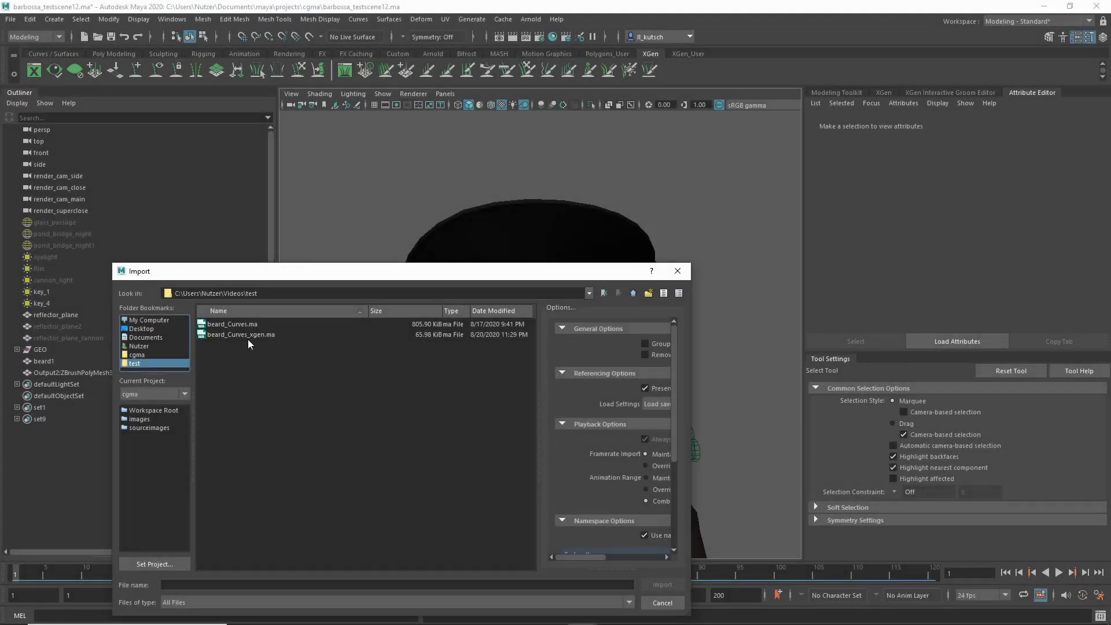
In Maya, import beard_Curves_xgen.ma and beard_Curves.ma from the test folder into the character scene
left_click(274, 336)
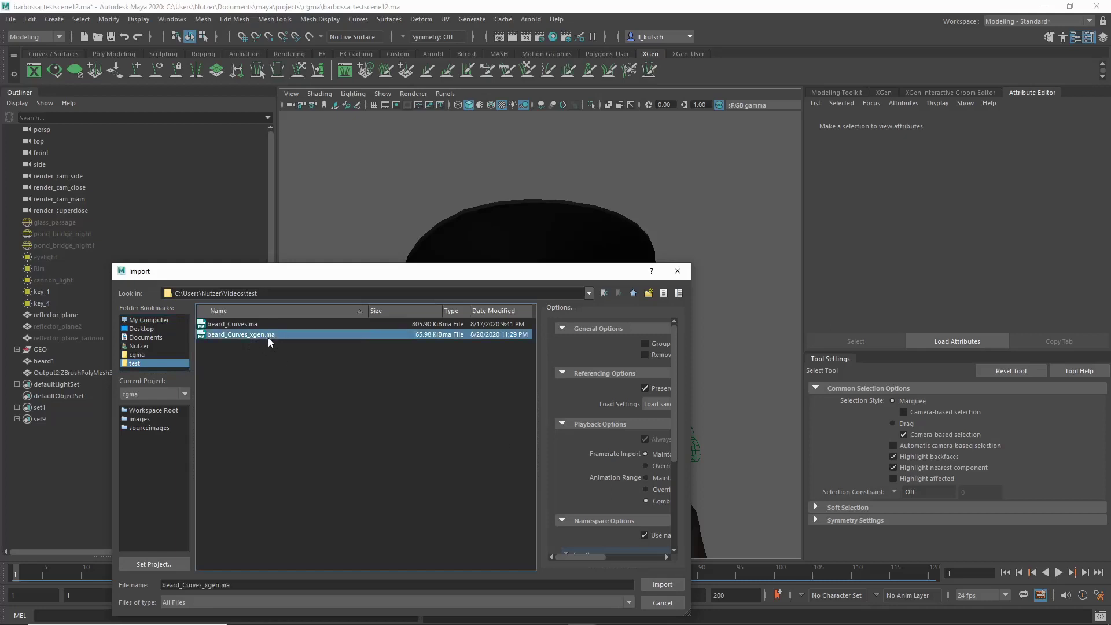
left_click(662, 584)
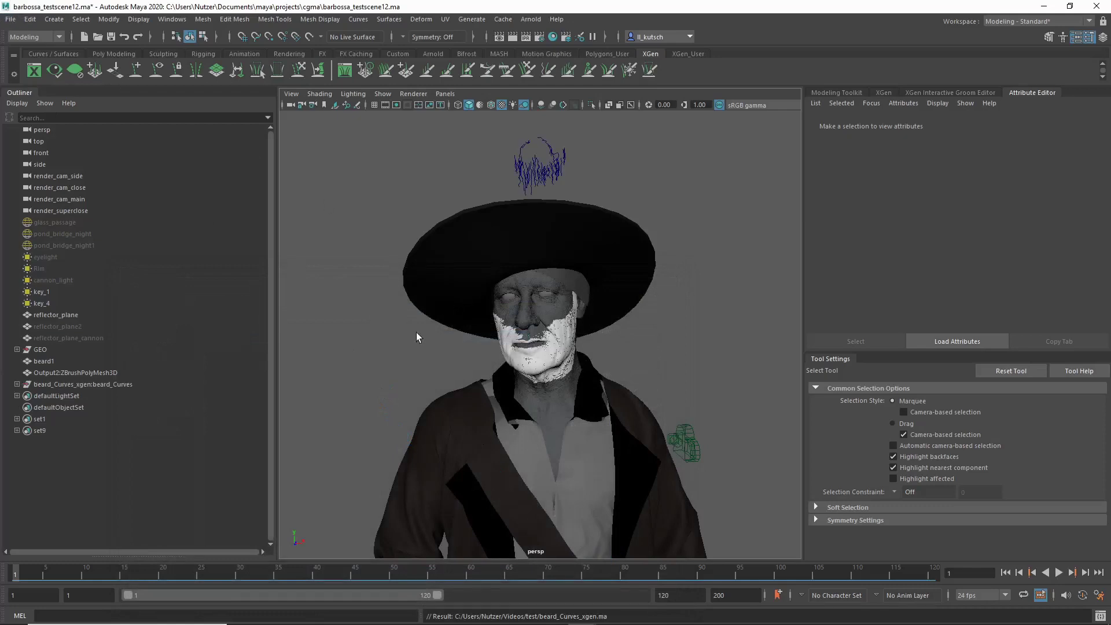
key("g")
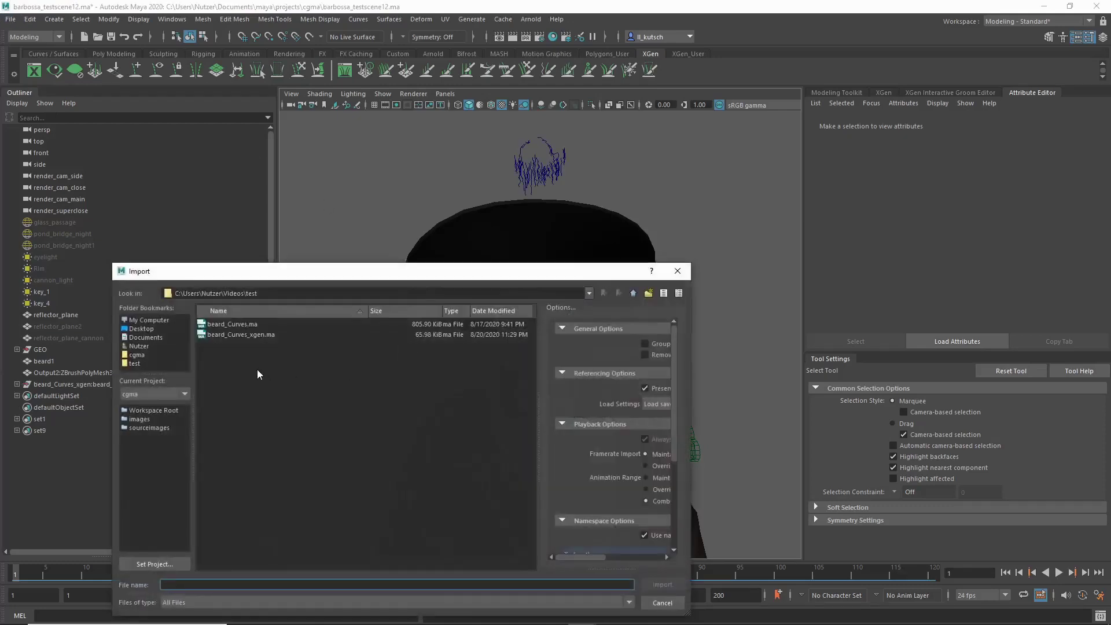
double_click(254, 325)
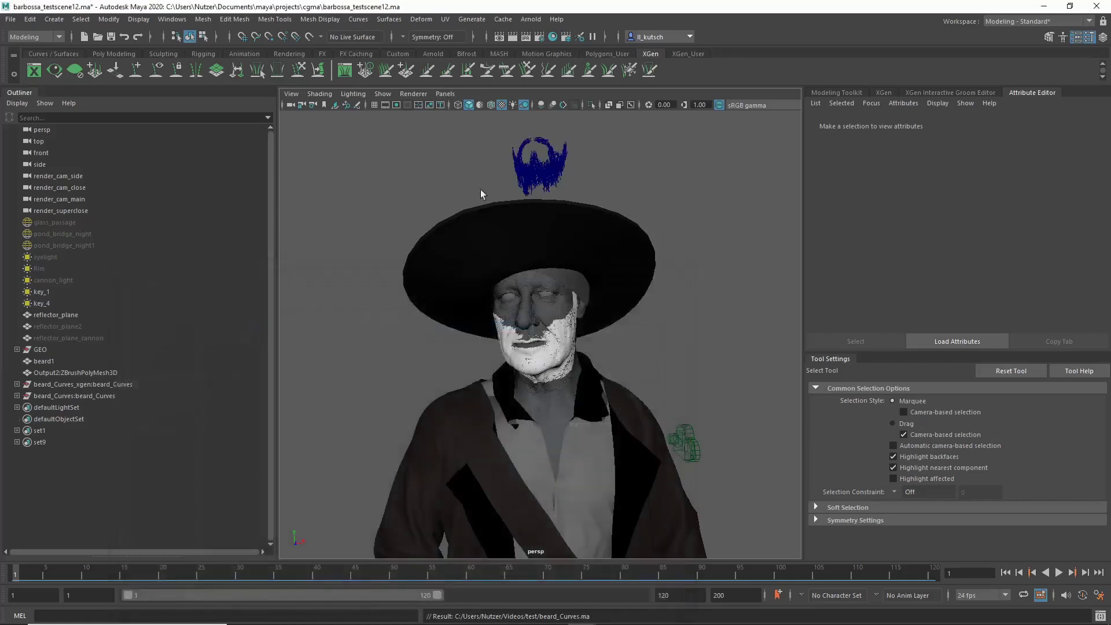
Match all transforms of both imported beard curve groups to the monkey_body_decimated1:ZBrushPolyMesh3D mesh in the GEO group
middle_click_drag(566, 184, 552, 262, "alt")
scroll(549, 224, "up", 6)
middle_click_drag(543, 214, 602, 300, "alt")
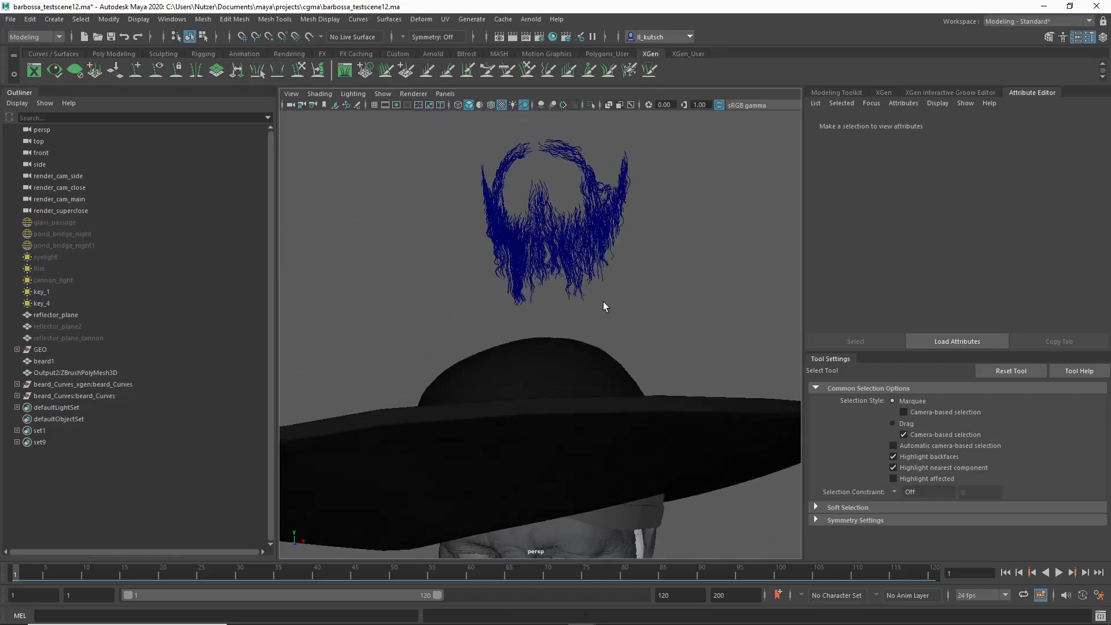
scroll(549, 291, "down", 3)
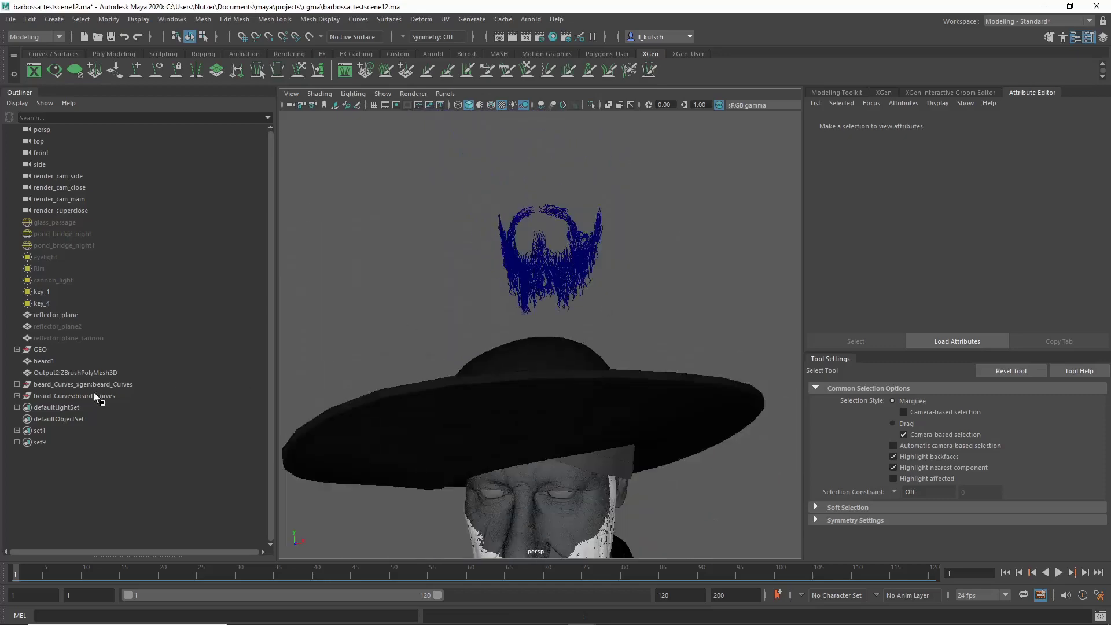
left_click_drag(97, 396, 102, 385)
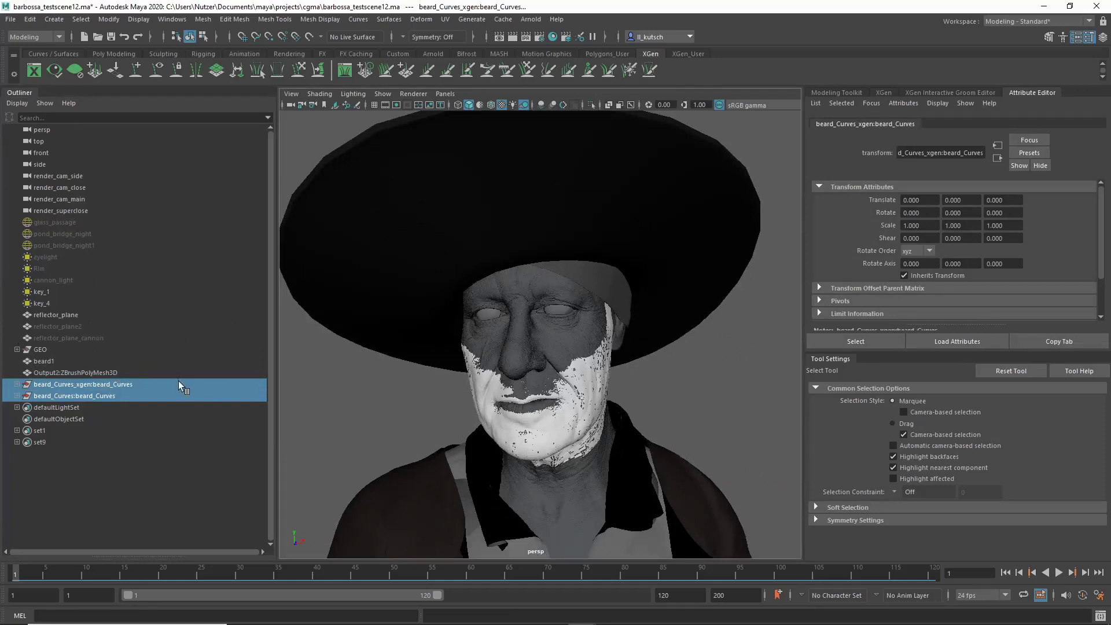
left_click(17, 349)
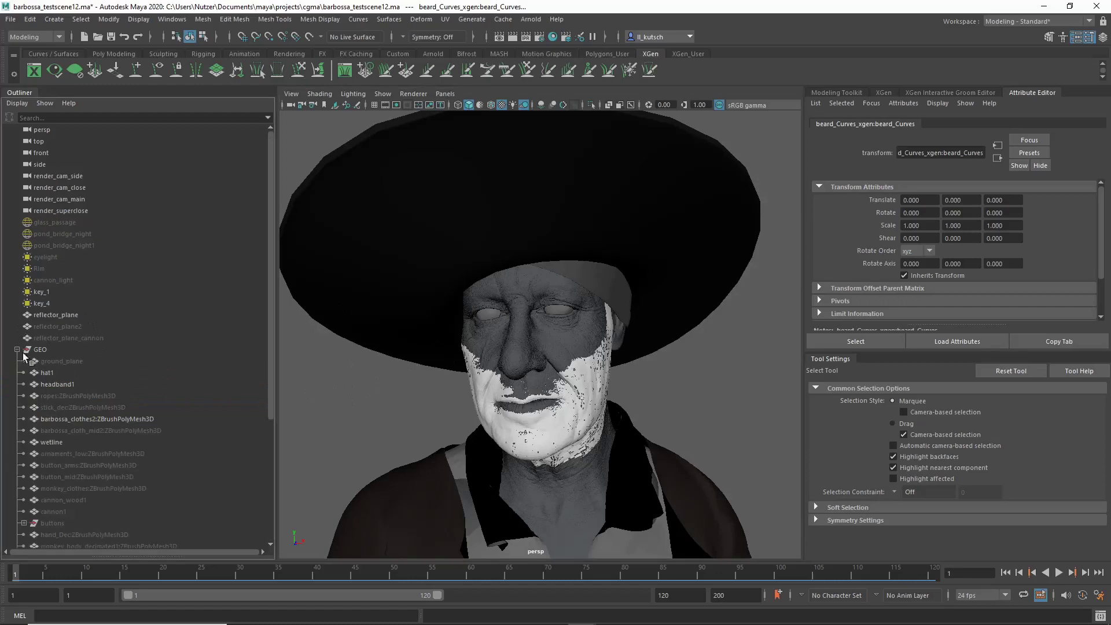
scroll(114, 392, "down", 5)
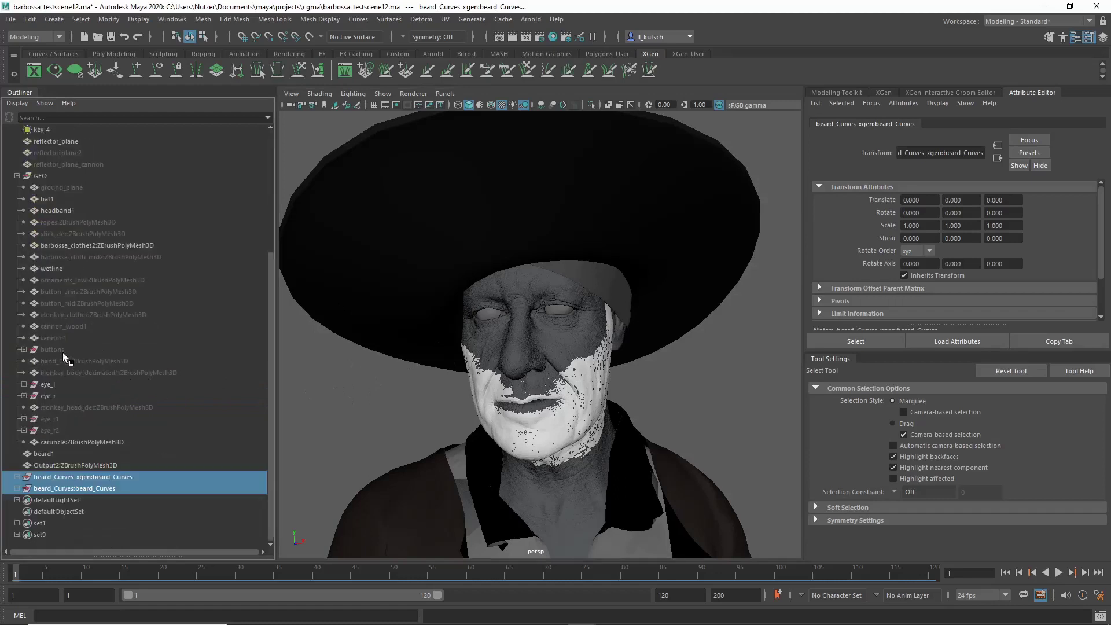
left_click(106, 374)
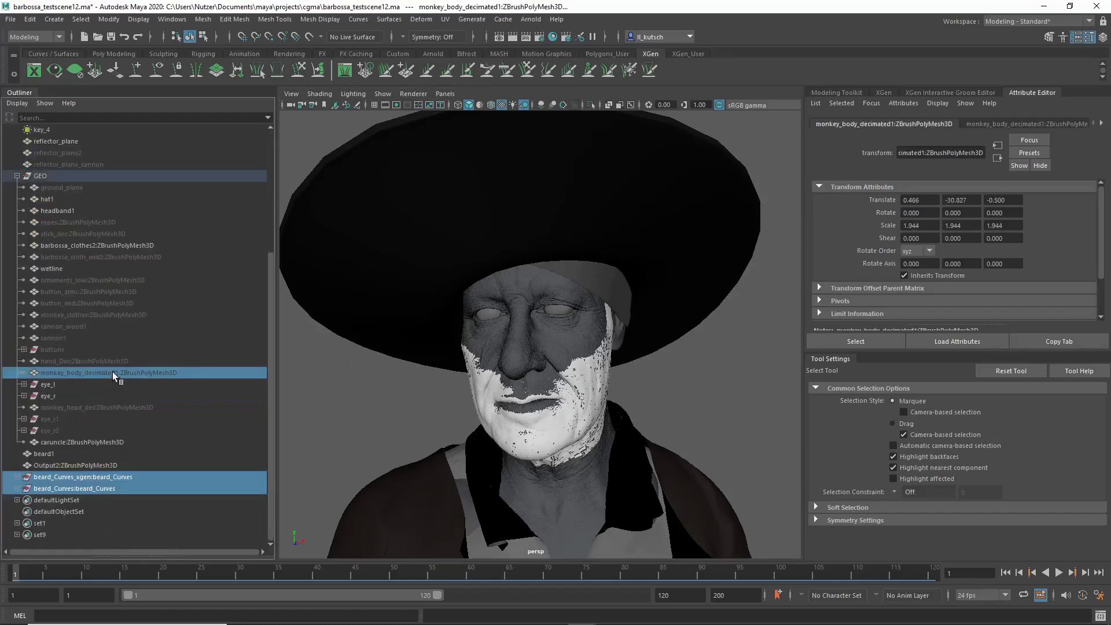
key("f")
scroll(382, 366, "up", 3)
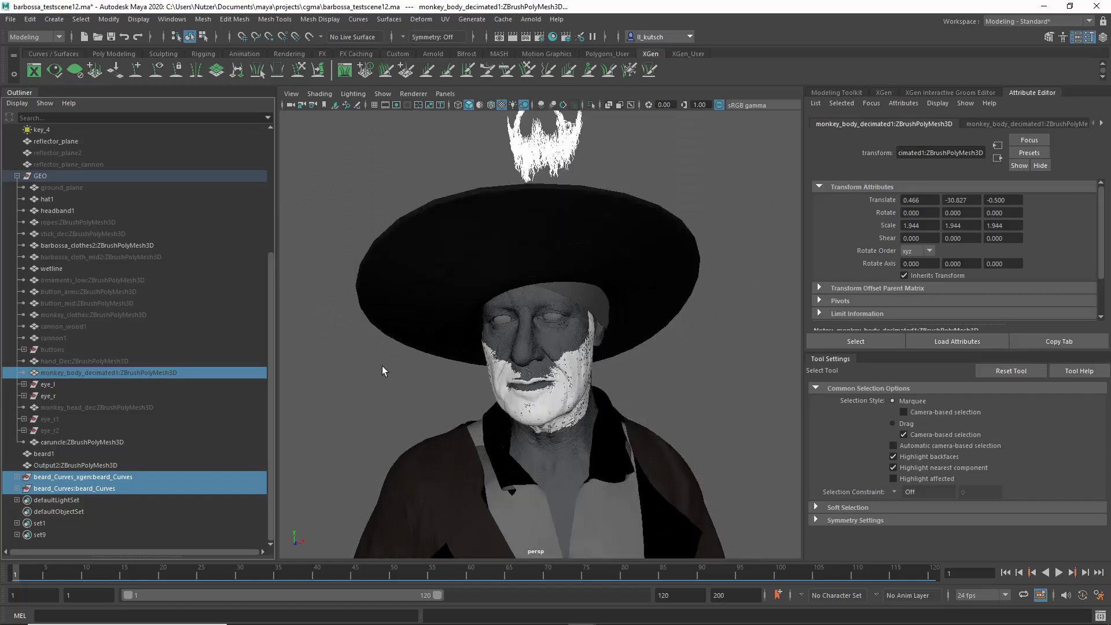
left_click(118, 19)
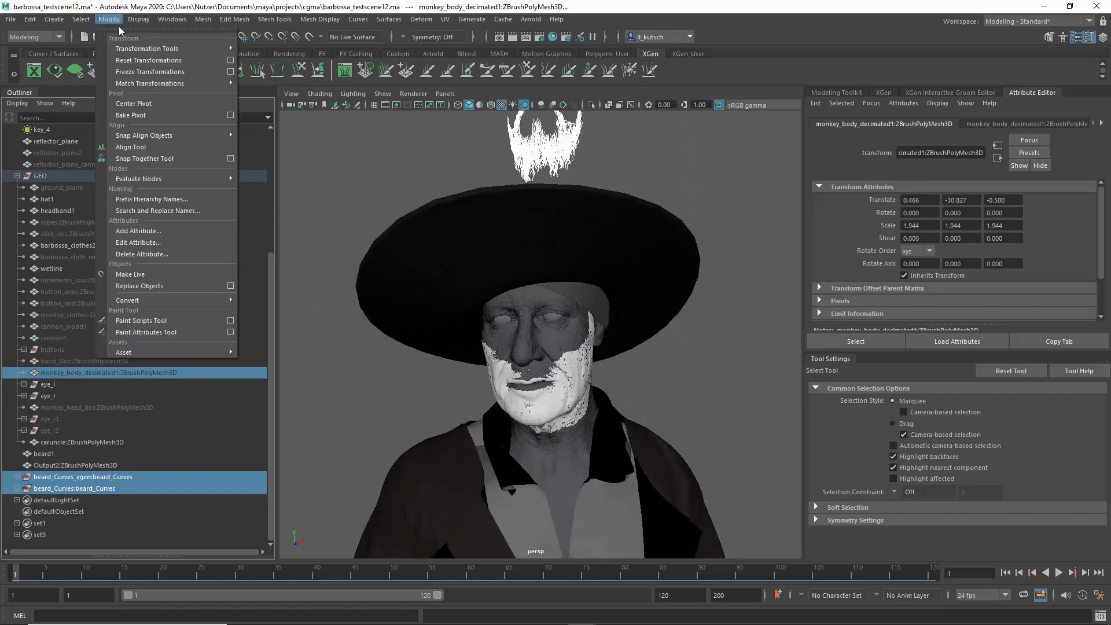
mouse_move(179, 83)
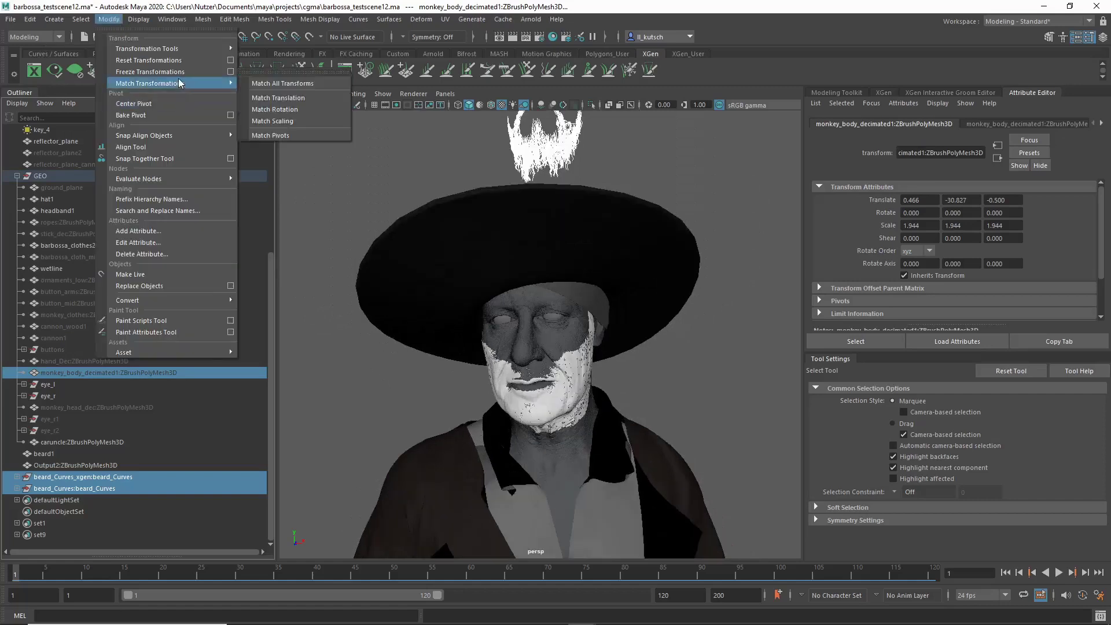
left_click(267, 85)
scroll(582, 360, "up", 2)
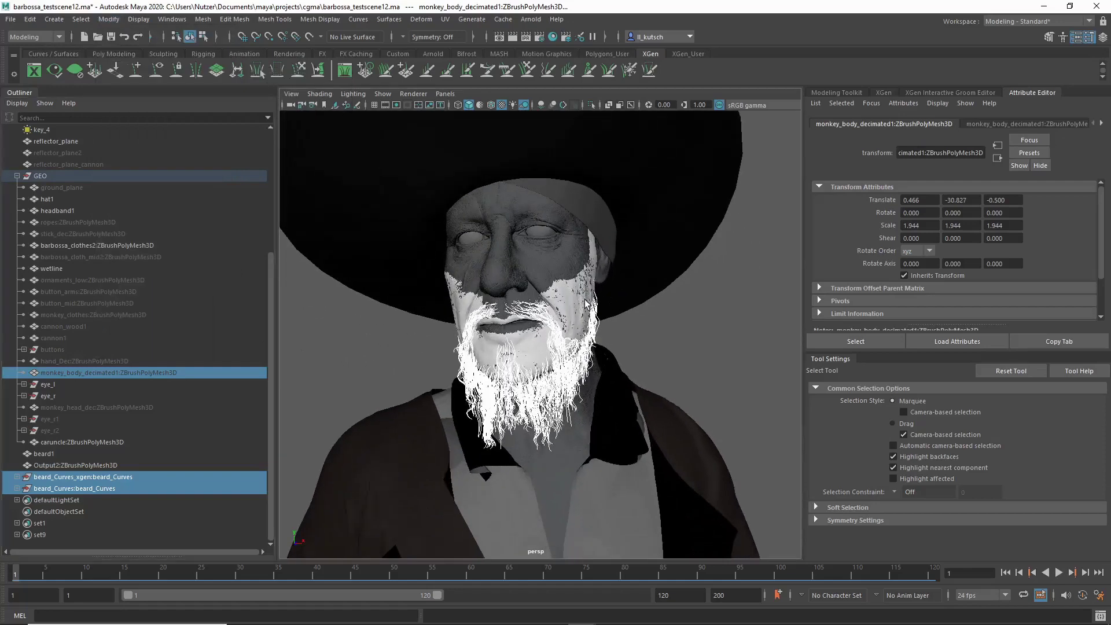
Hide the beard_Curves:beard_Curves group and select the beard_Curves_xgen:beard_Curves group to check its curves against the face
scroll(585, 302, "up", 2)
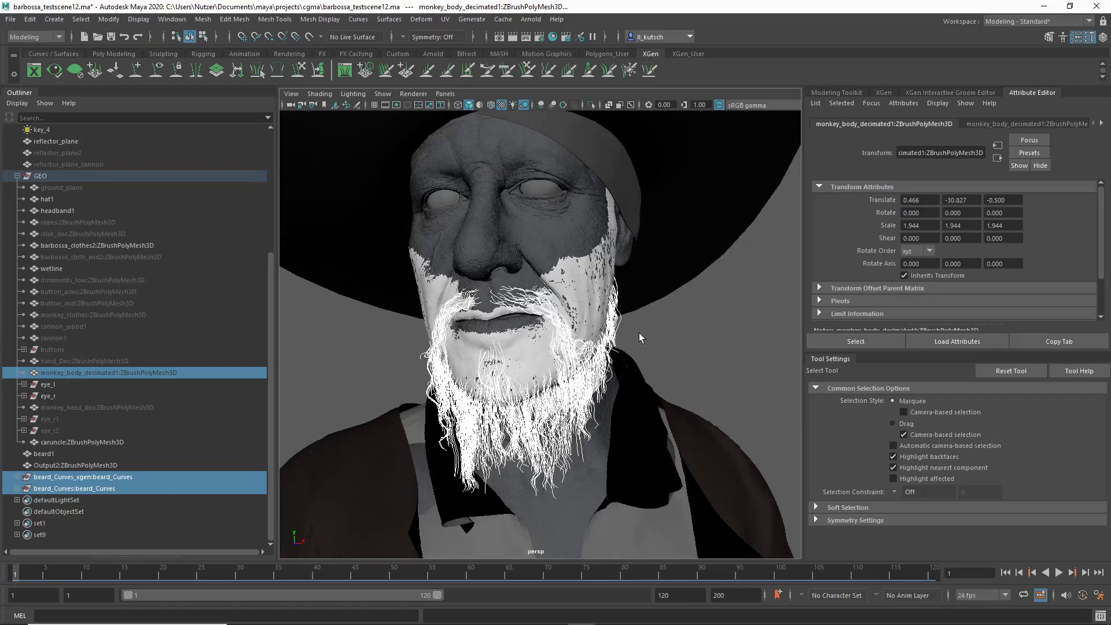
left_click(81, 476)
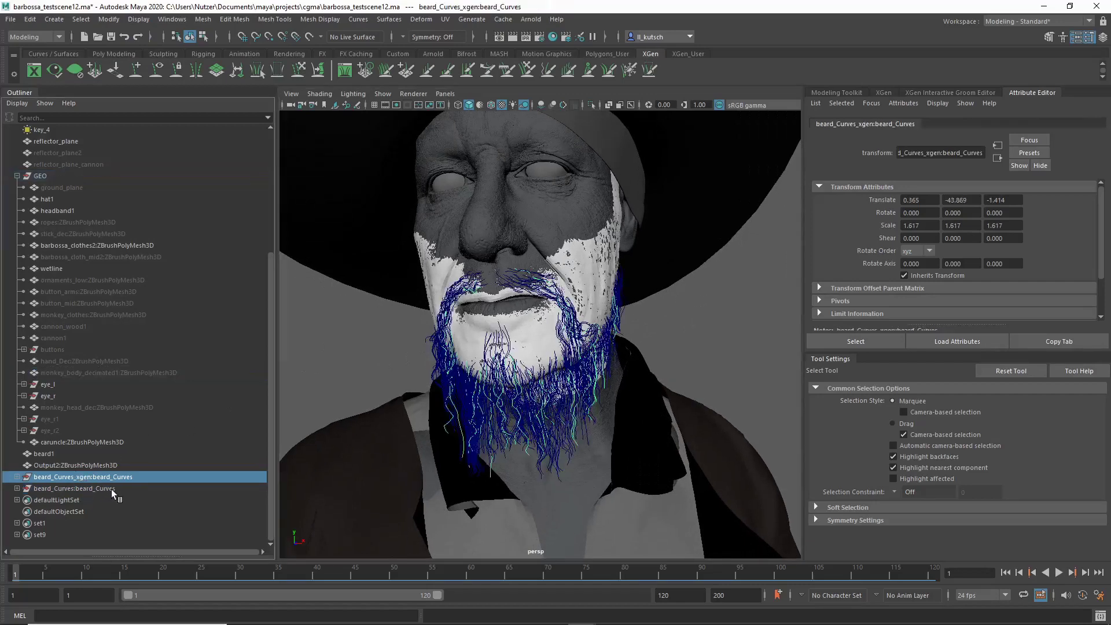
left_click(111, 489)
key("ctrl+h")
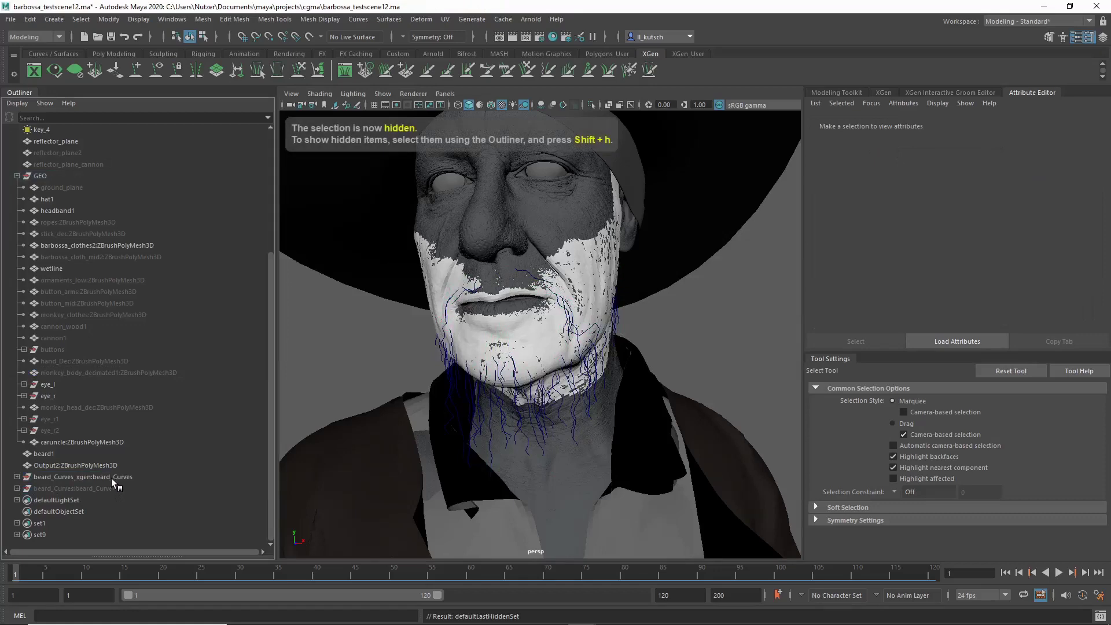
left_click(111, 478)
scroll(678, 271, "down", 3)
scroll(652, 267, "up", 5)
middle_click_drag(652, 267, 656, 298, "alt")
left_click_drag(602, 289, 507, 328, "alt")
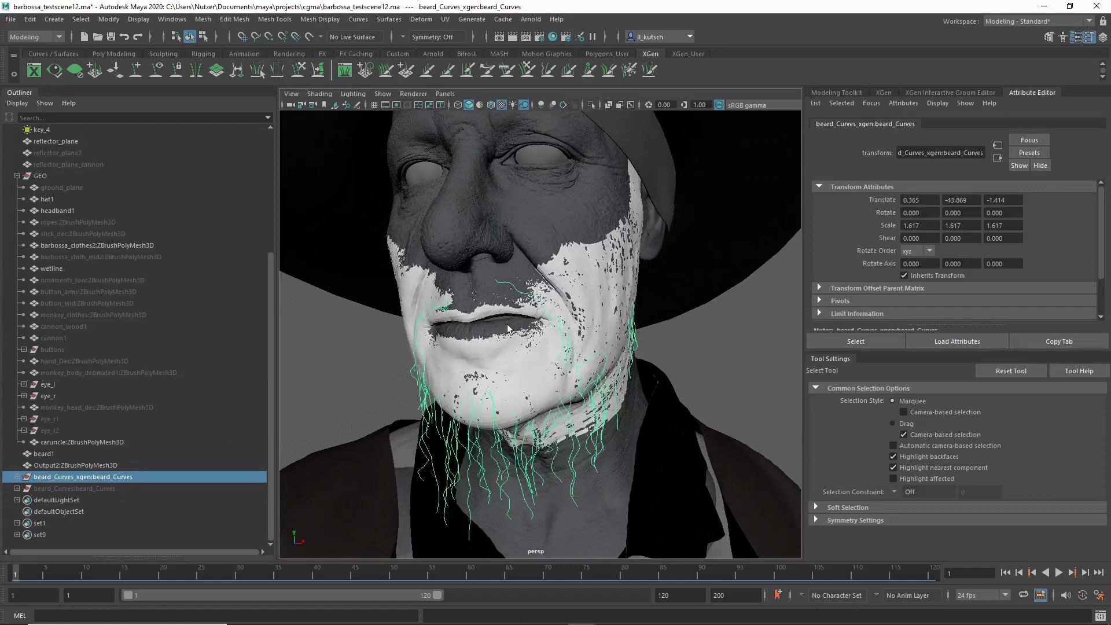
scroll(448, 369, "up", 2)
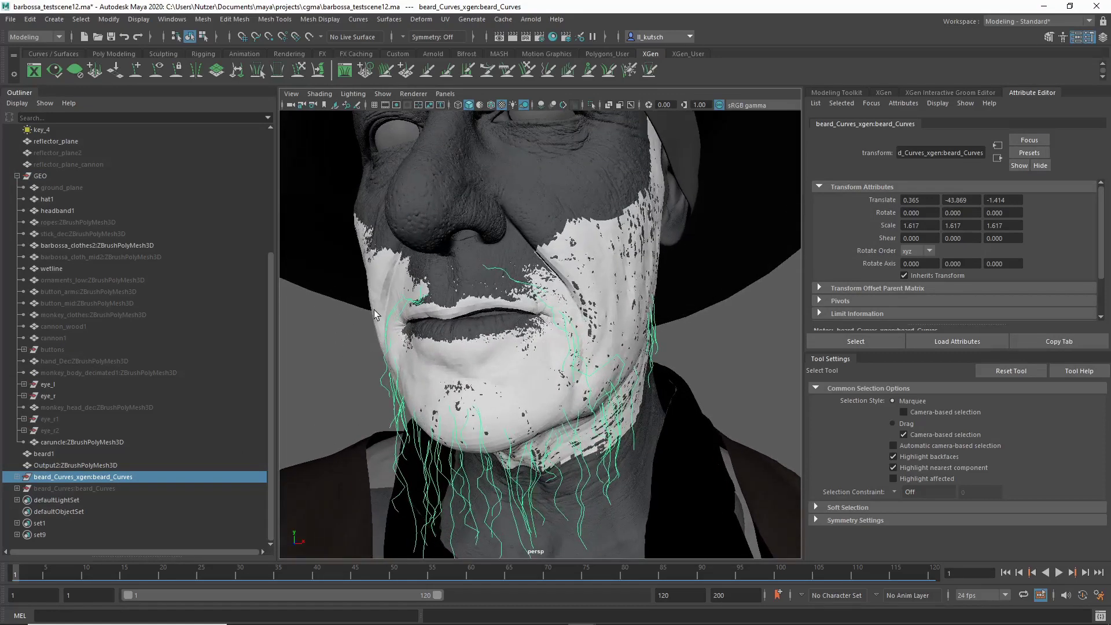
Select the beard1 mesh as the surface for the XGen description
left_click(90, 466)
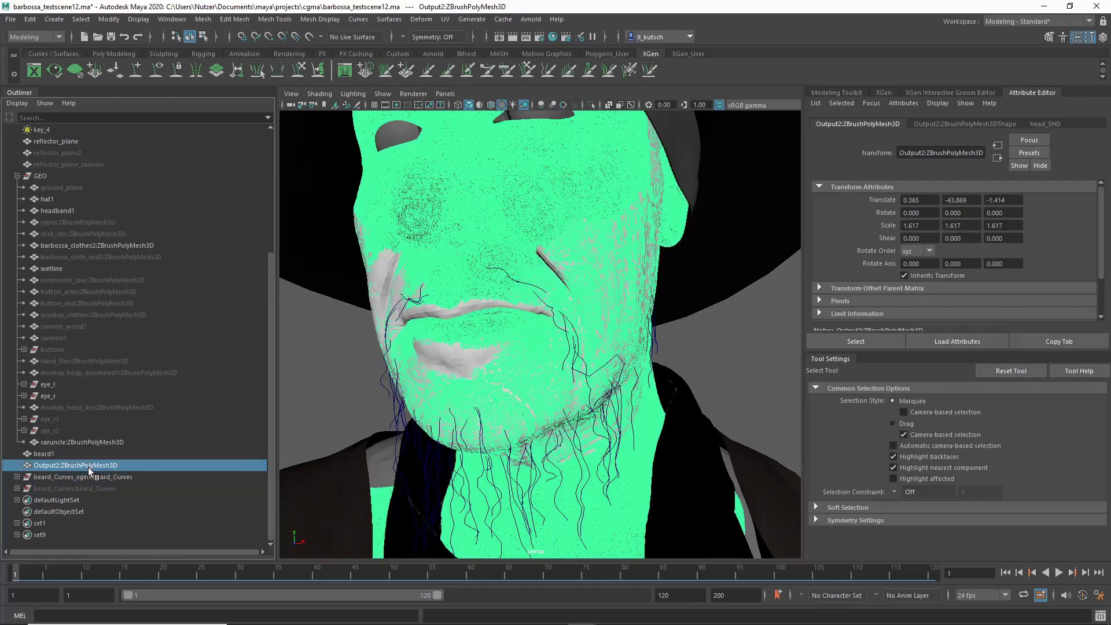
left_click(77, 455)
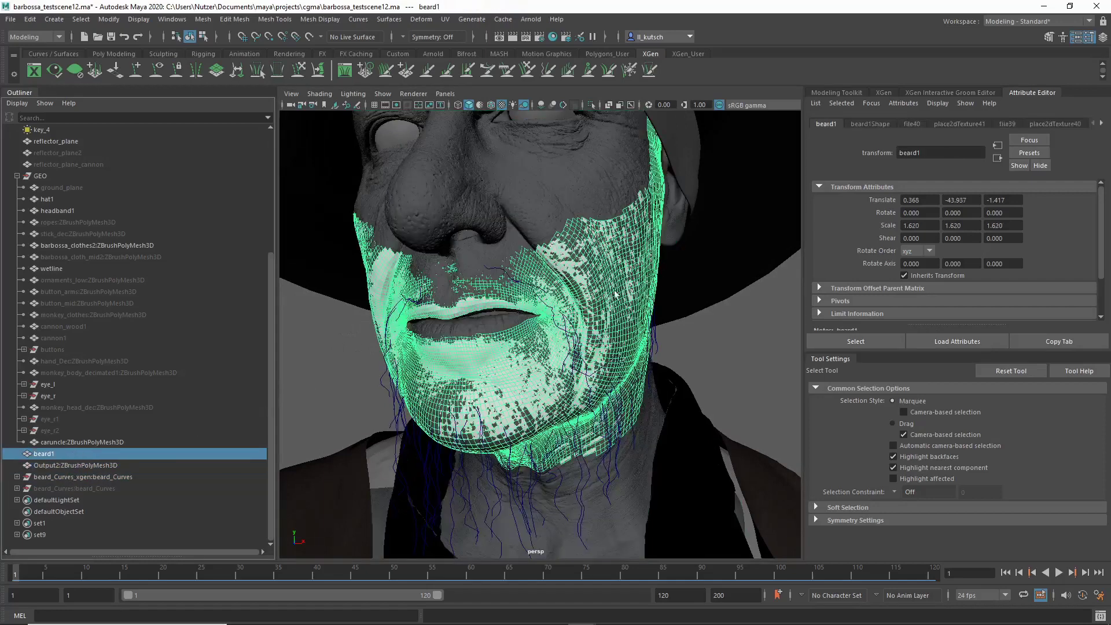
key("f")
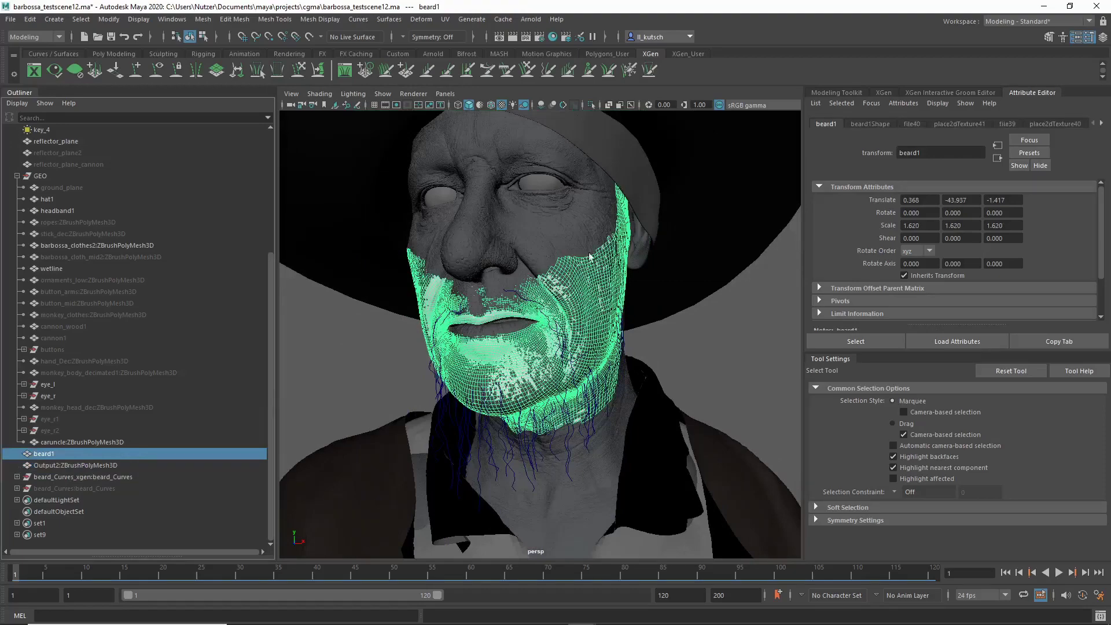
left_click_drag(553, 316, 448, 340, "alt")
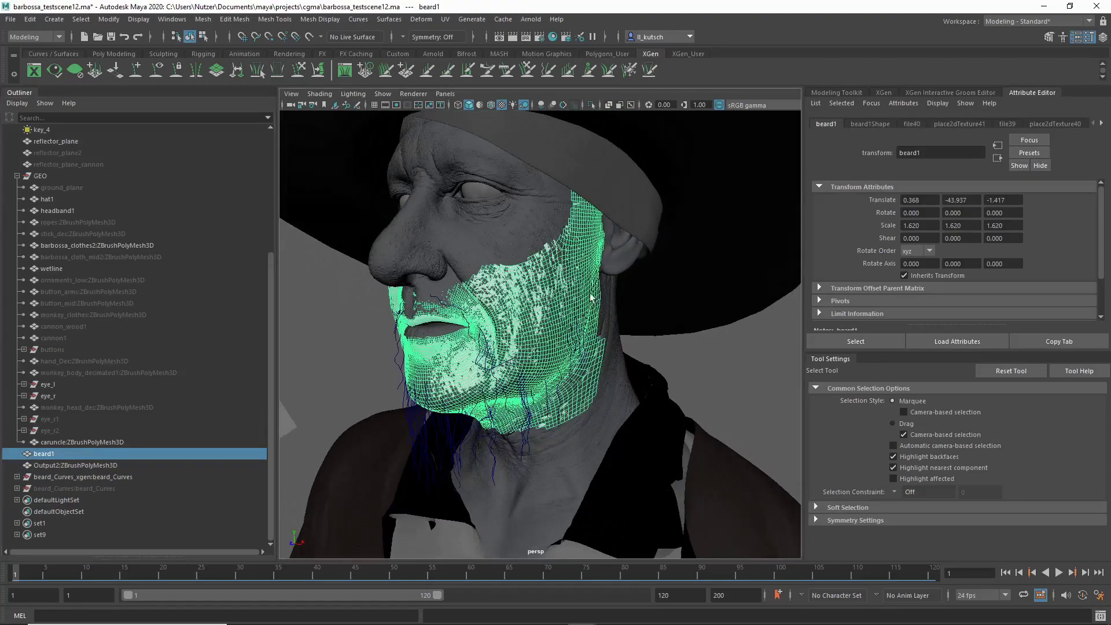
right_click_drag(475, 319, 548, 323, "alt")
left_click_drag(549, 327, 463, 322, "alt")
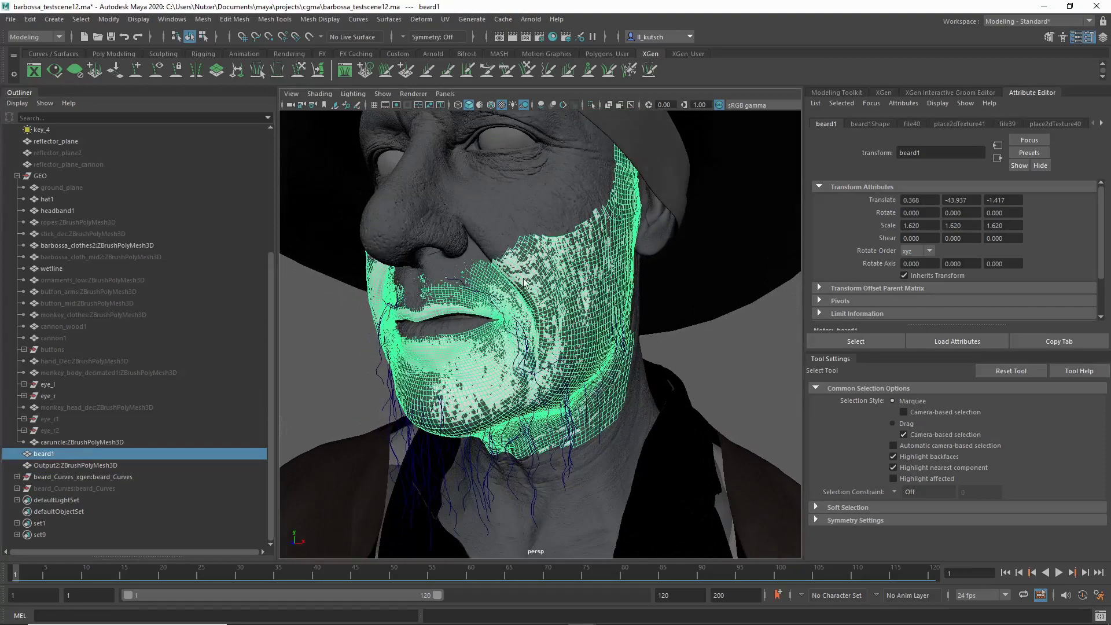
left_click_drag(524, 282, 582, 286, "alt")
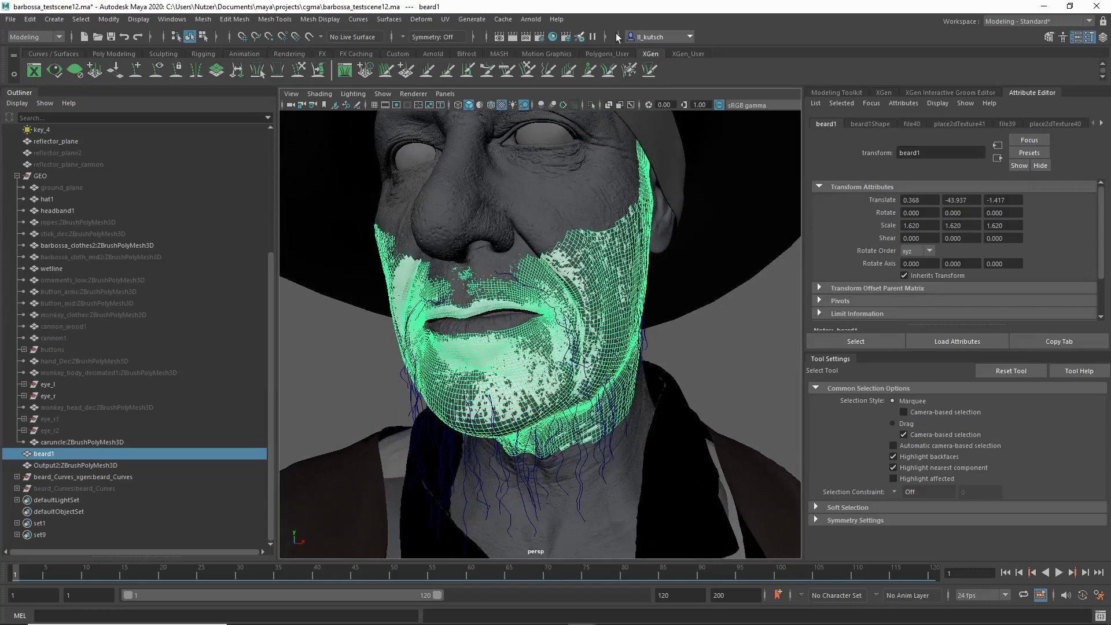
Start a new XGen description named description_test in a new collection named collection_test
left_click(882, 93)
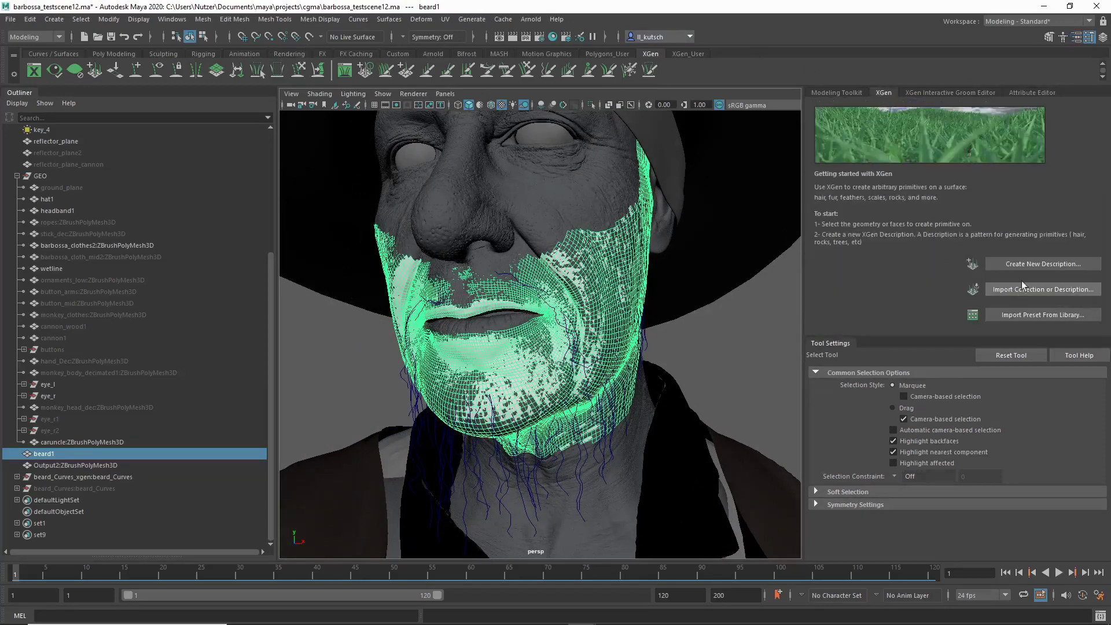
left_click(1036, 263)
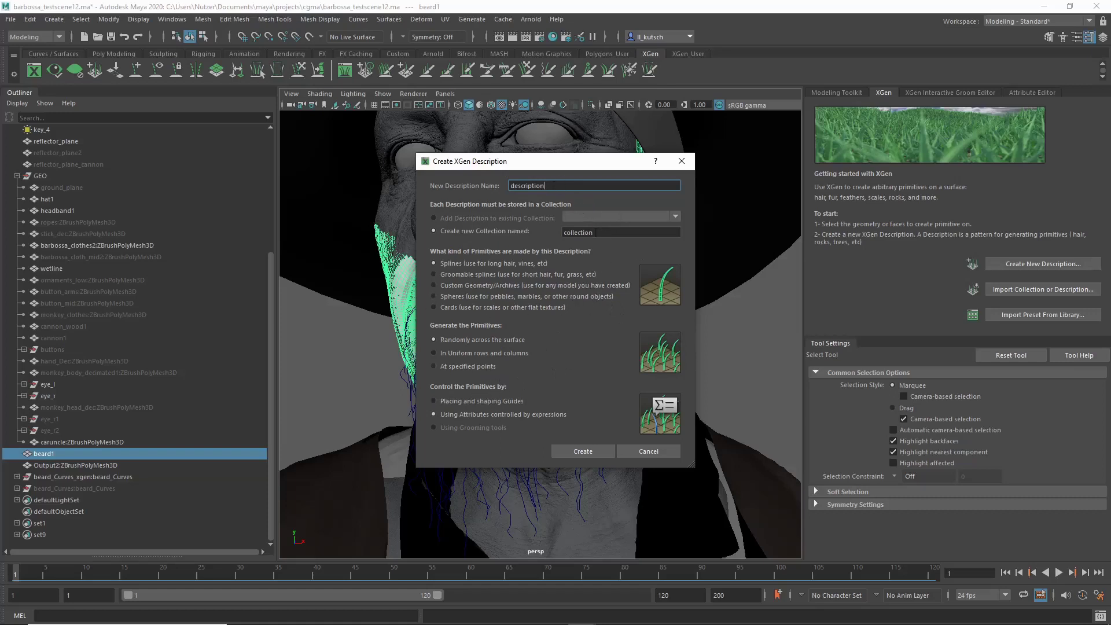
left_click(564, 185)
left_click(600, 233)
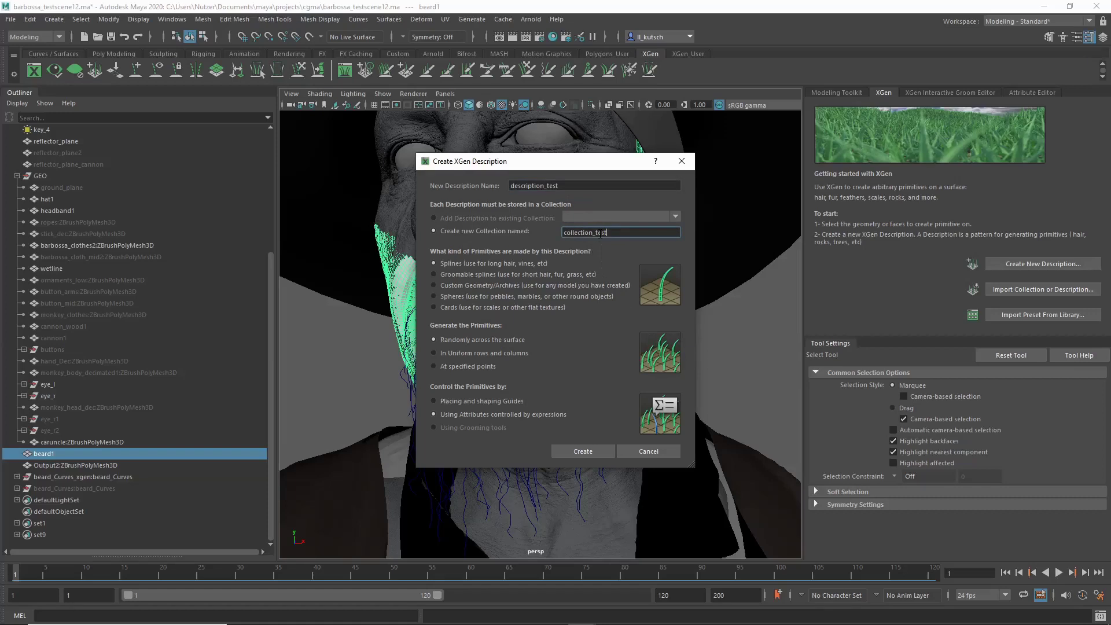
Create the description with splines generated randomly across the surface and controlled by placing and shaping guides
left_click(457, 273)
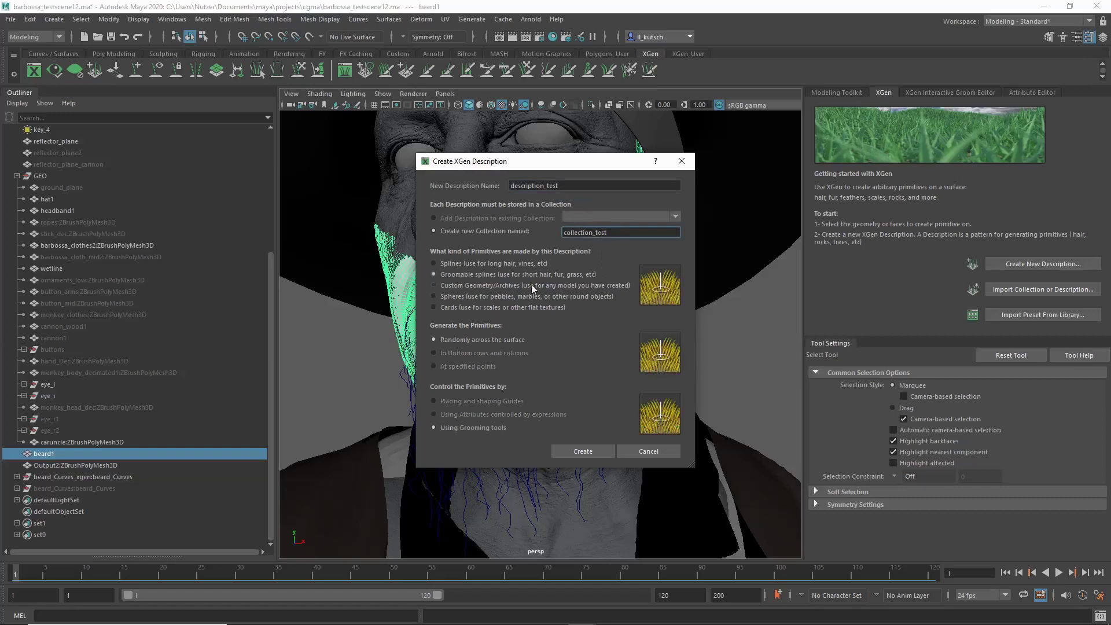
left_click(497, 262)
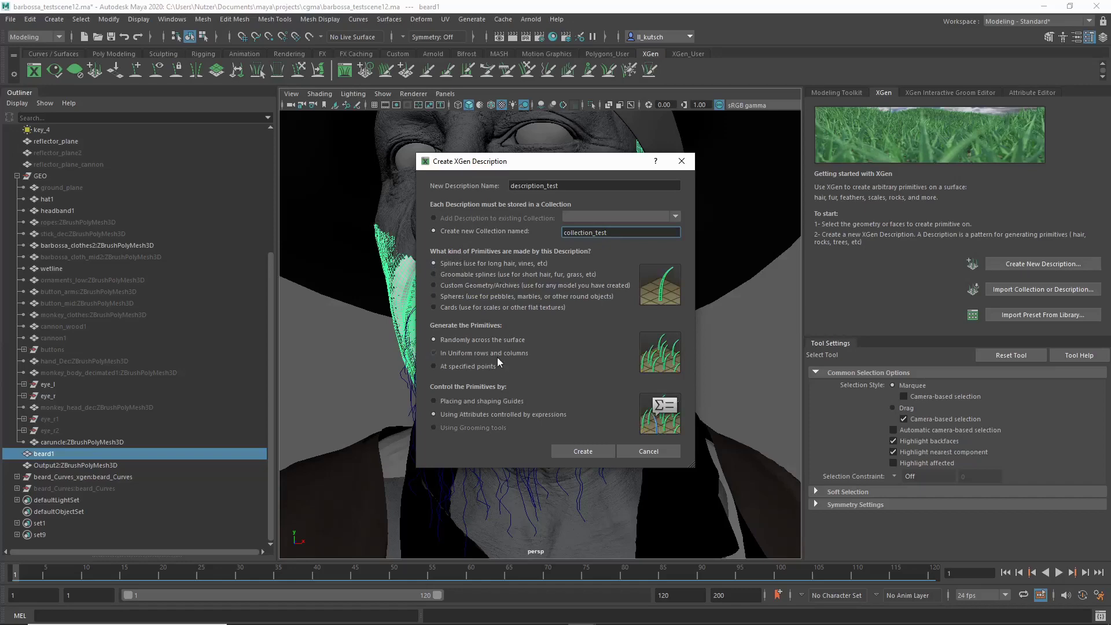
left_click(468, 401)
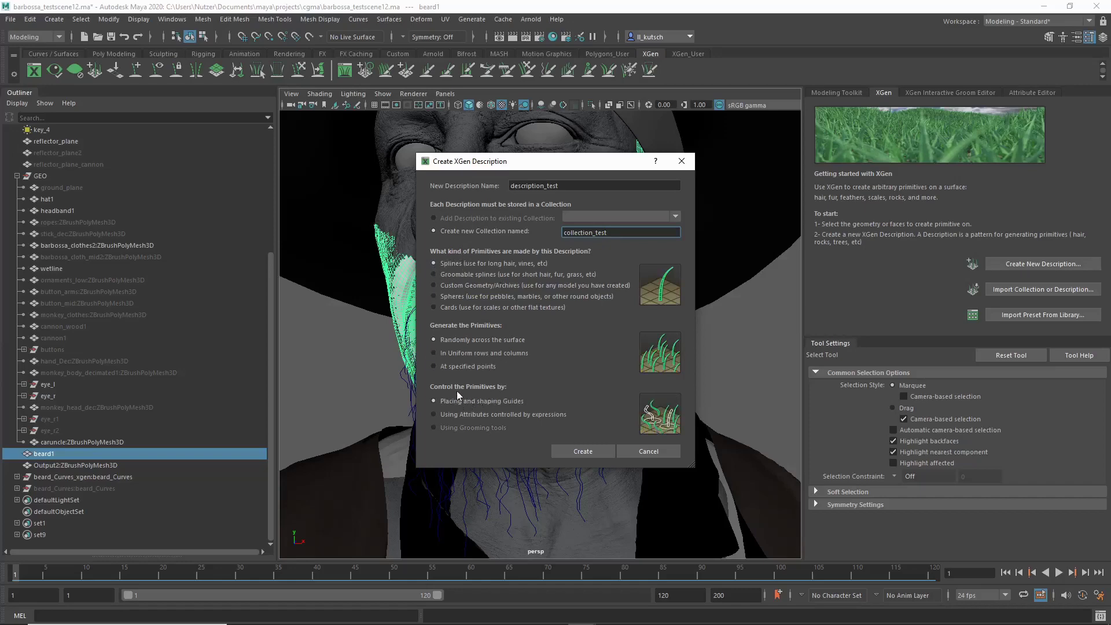
left_click(577, 451)
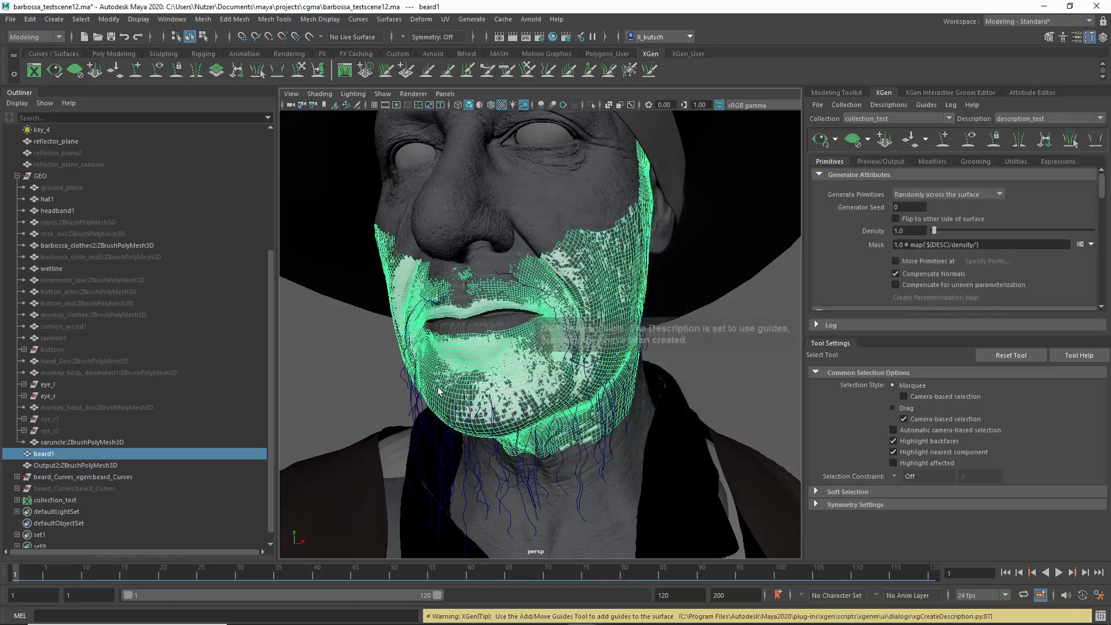
Convert the beard_Curves_xgen:beard_Curves curves into XGen guides for description_test with the Curves To Guides utility
scroll(395, 375, "up", 5)
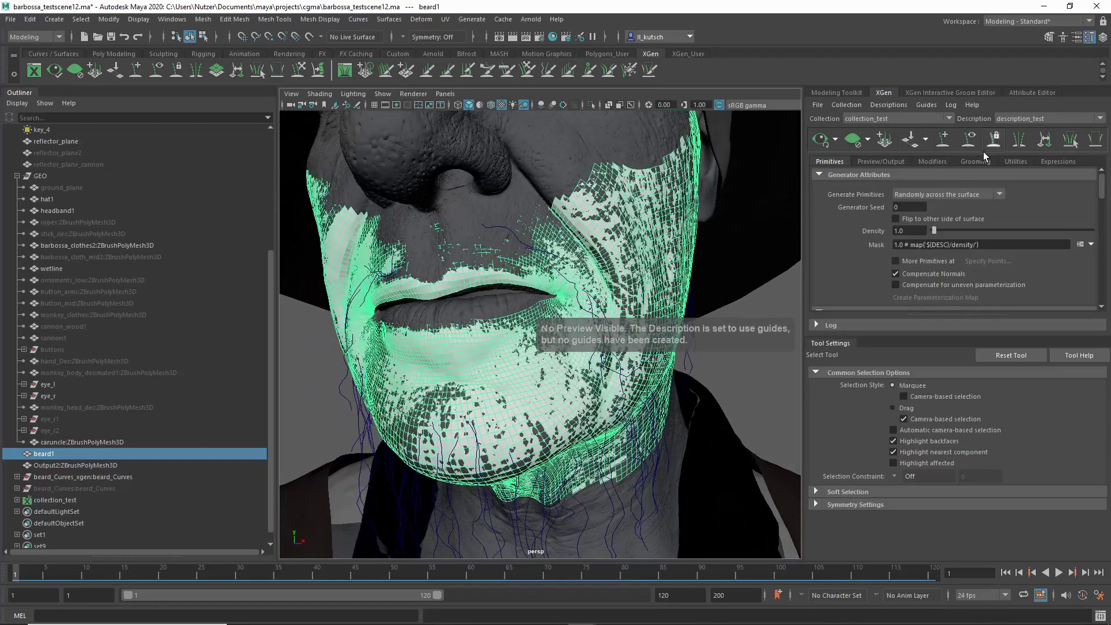
left_click(1011, 161)
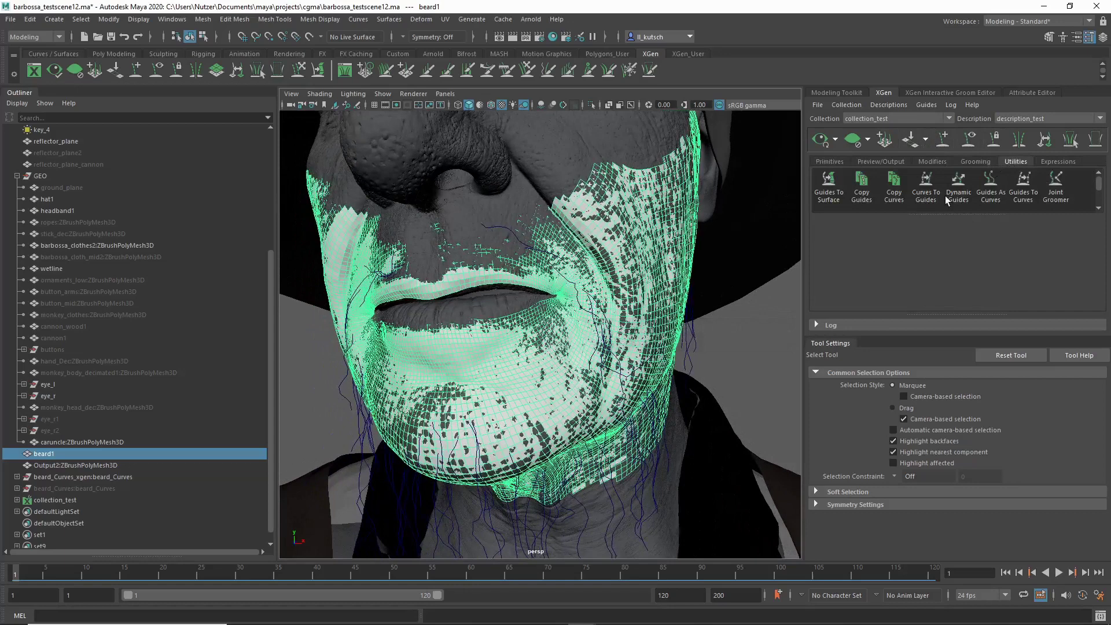
left_click(925, 197)
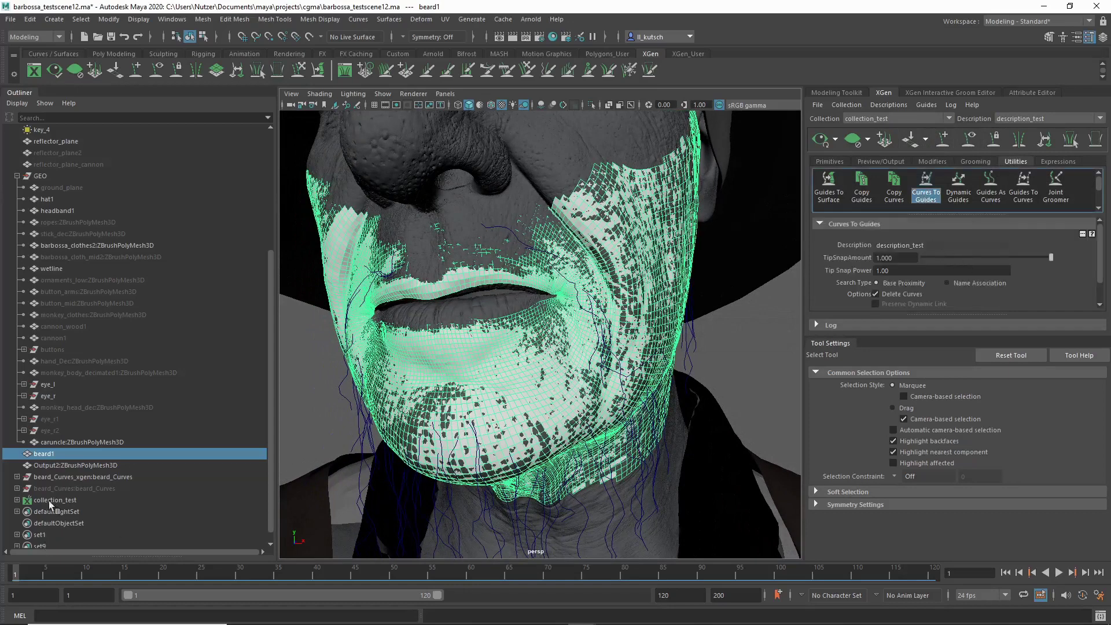
scroll(64, 492, "down", 1)
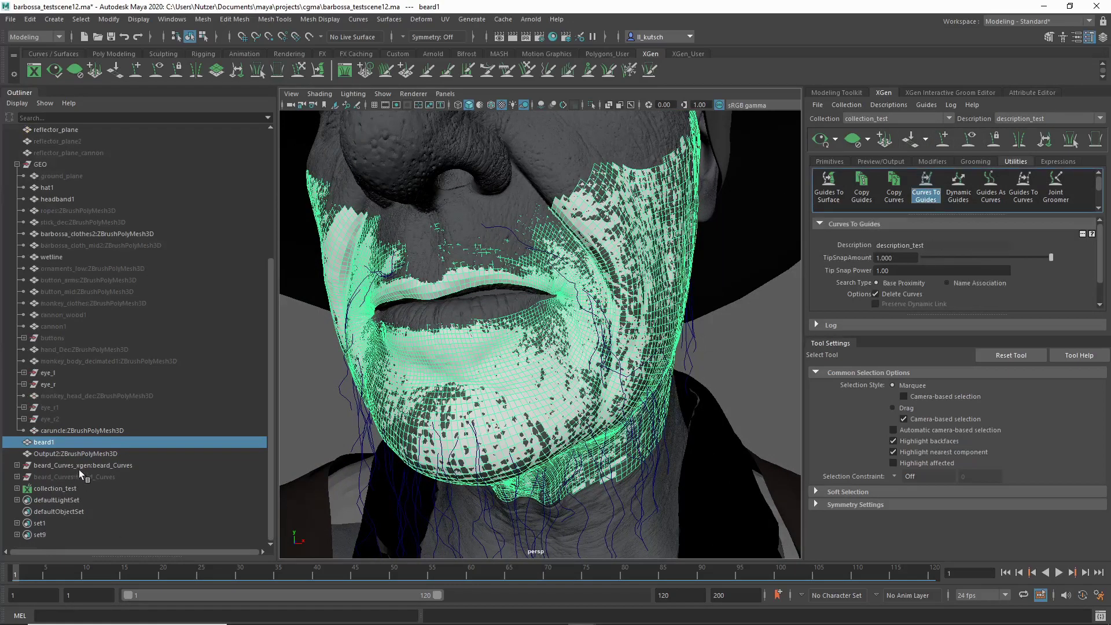
left_click(79, 466)
scroll(611, 331, "down", 3)
scroll(1009, 290, "down", 1)
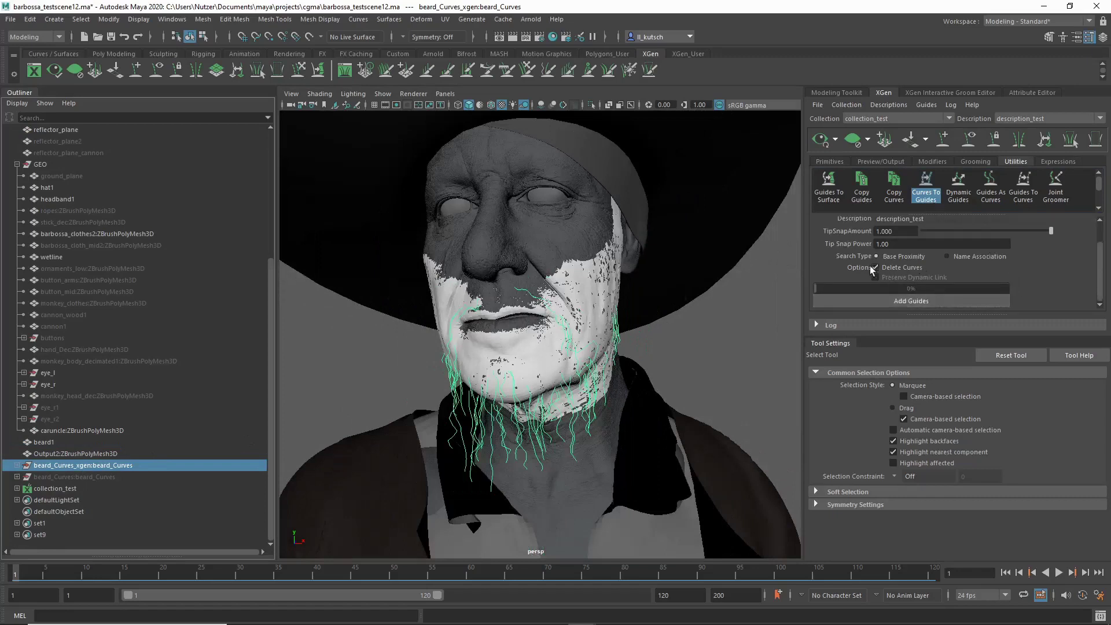
left_click(901, 300)
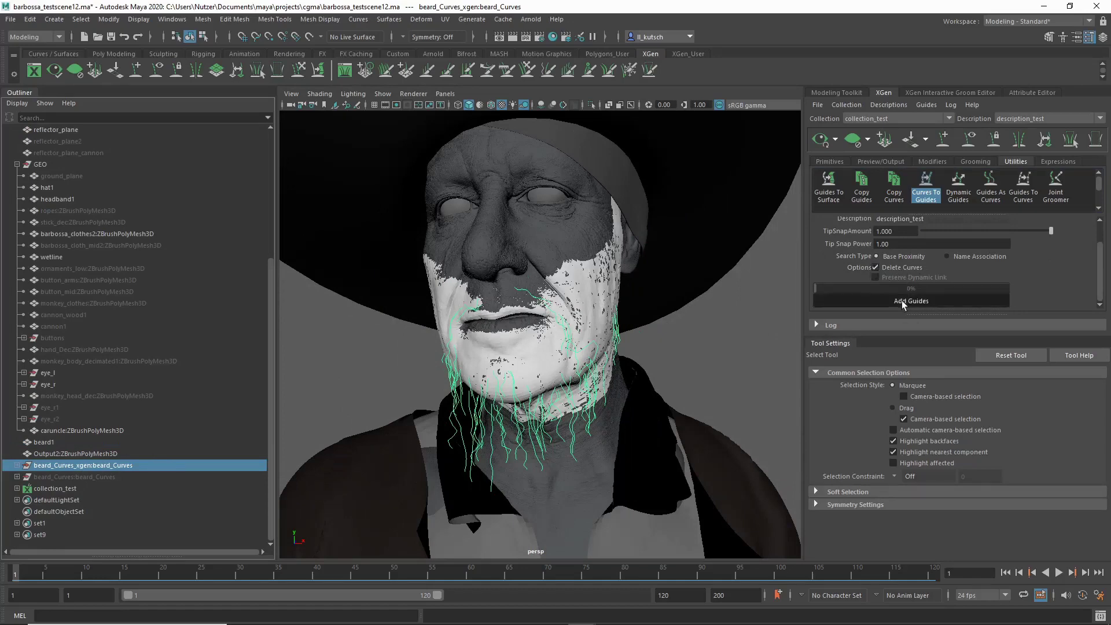
Deselect the new guides and examine their placement and shape around the mouth, chin, jaw and cheeks from several angles
right_click_drag(703, 341, 746, 354, "alt")
left_click_drag(746, 354, 718, 362, "alt")
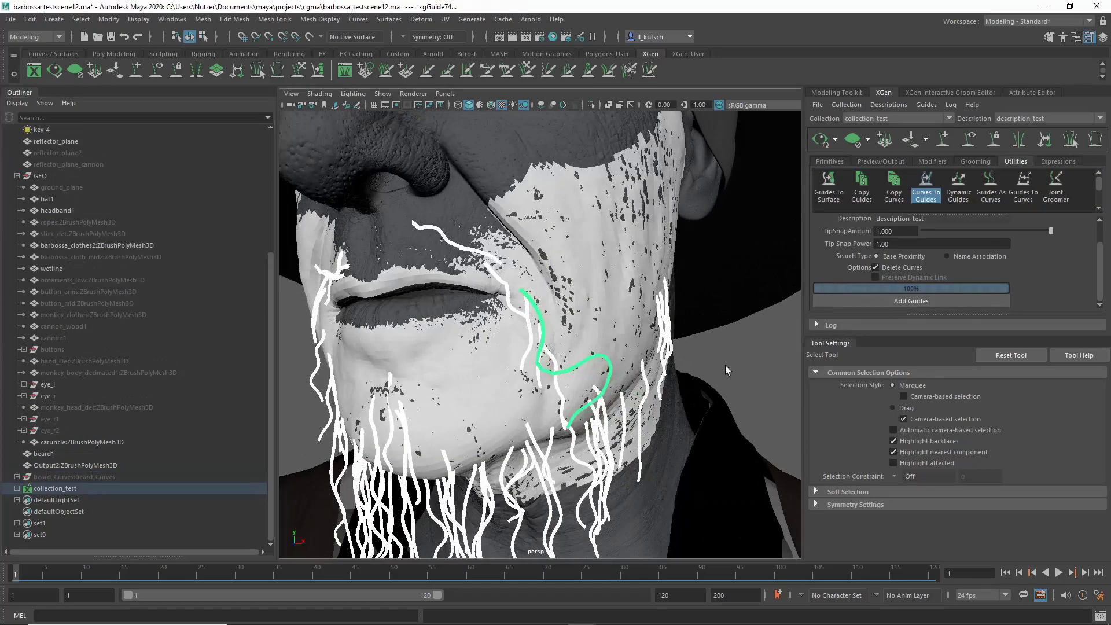
left_click(727, 366)
right_click_drag(727, 365, 693, 366, "alt")
left_click_drag(692, 366, 715, 369, "alt")
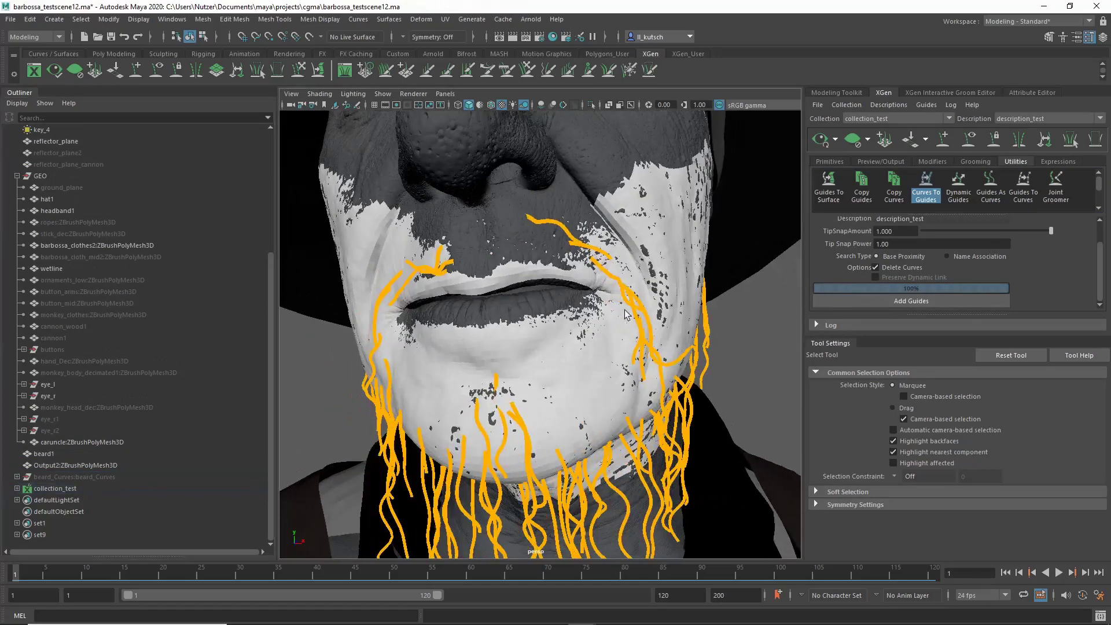
left_click_drag(578, 266, 608, 262, "alt")
middle_click_drag(653, 381, 608, 277, "alt")
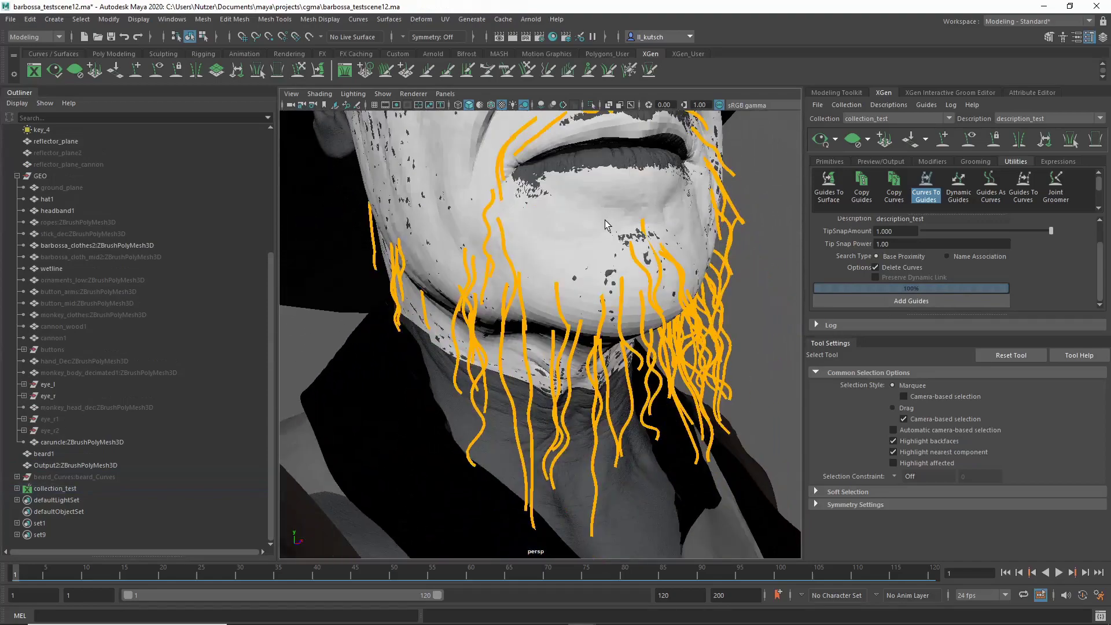
left_click_drag(608, 278, 583, 270, "alt")
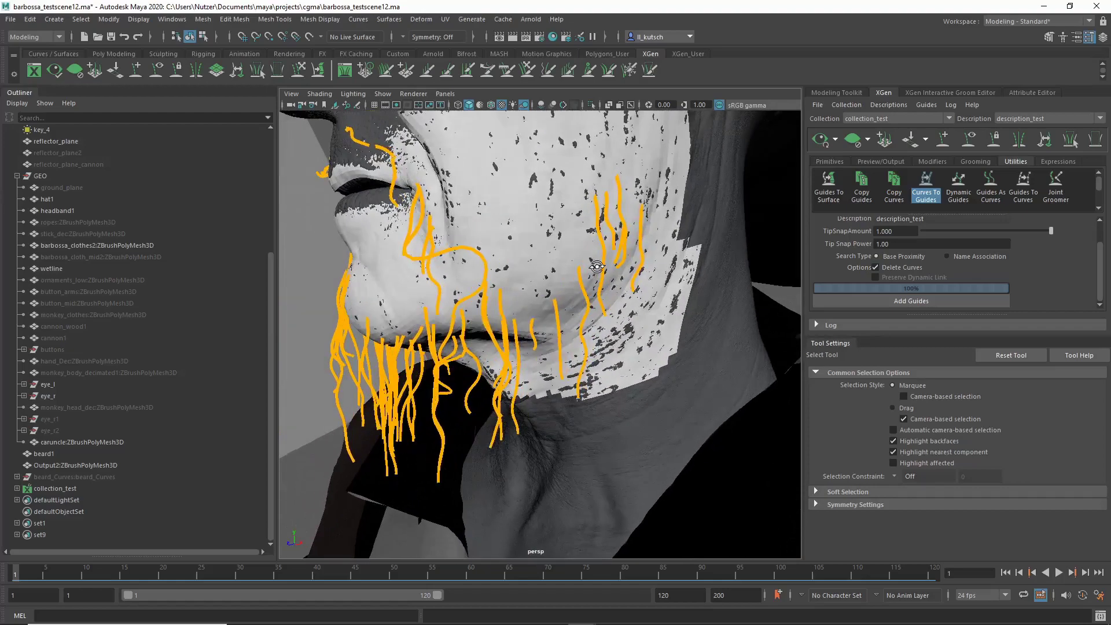
mouse_move(583, 270)
right_mouse_down("alt")
mouse_move(659, 264)
mouse_move(552, 284)
mouse_move(570, 284)
right_mouse_up("alt")
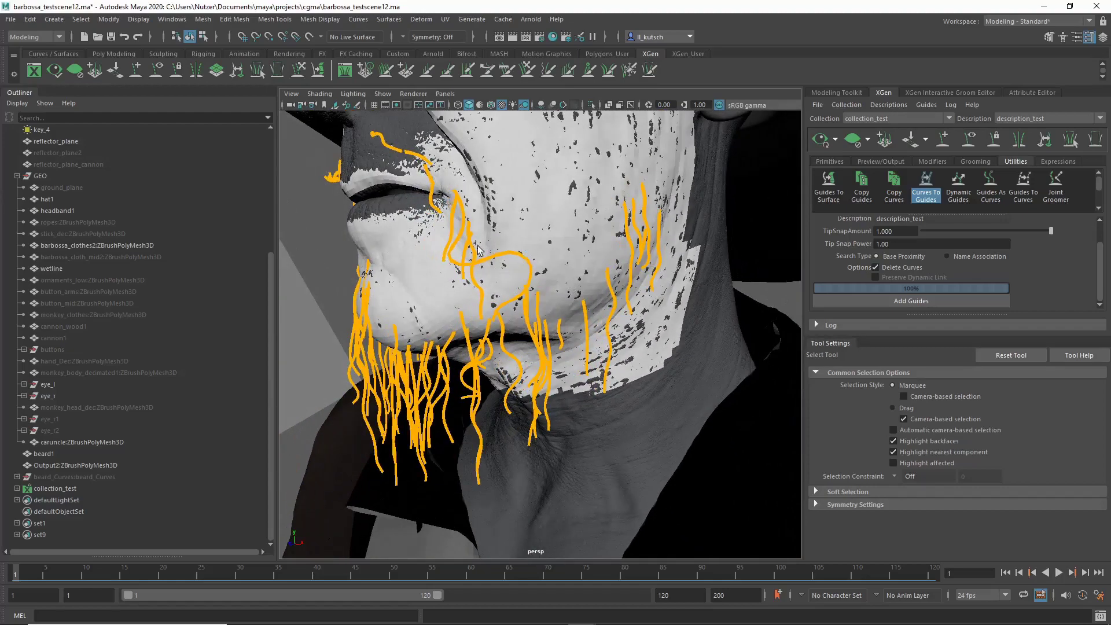
left_click_drag(554, 243, 499, 260, "alt")
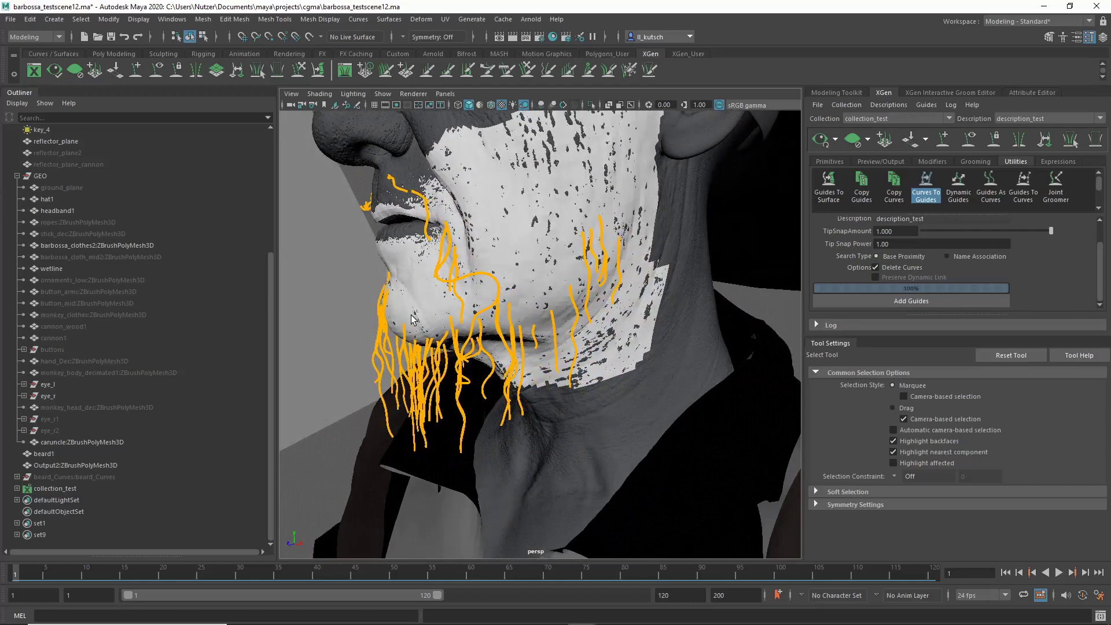
left_click_drag(412, 319, 560, 324, "alt")
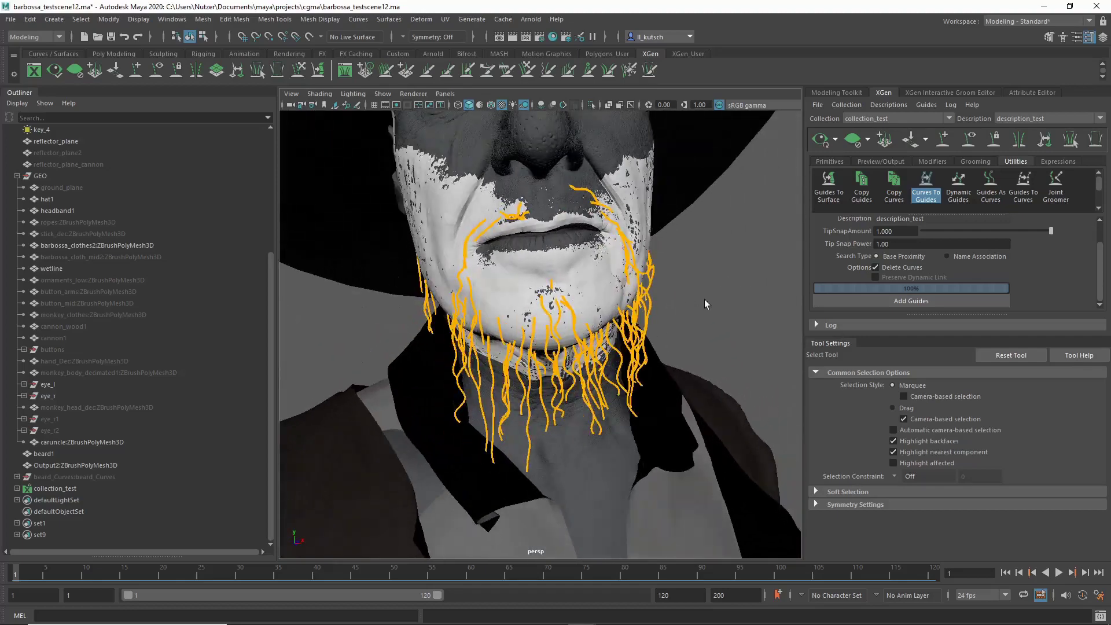
left_click_drag(704, 300, 726, 317, "alt")
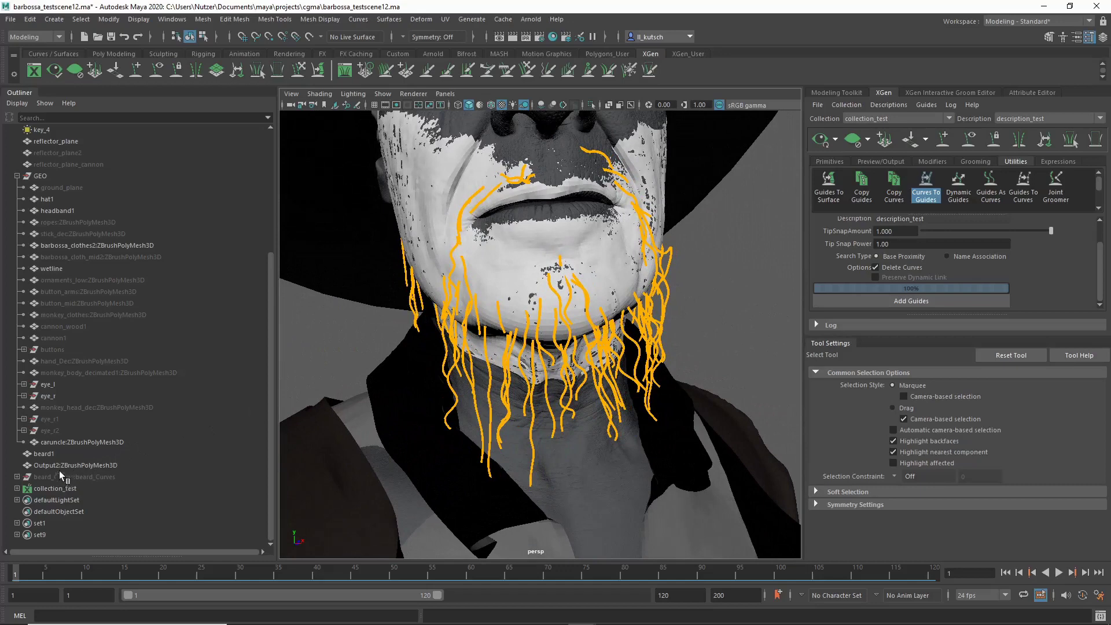
left_click_drag(461, 341, 561, 270, "alt")
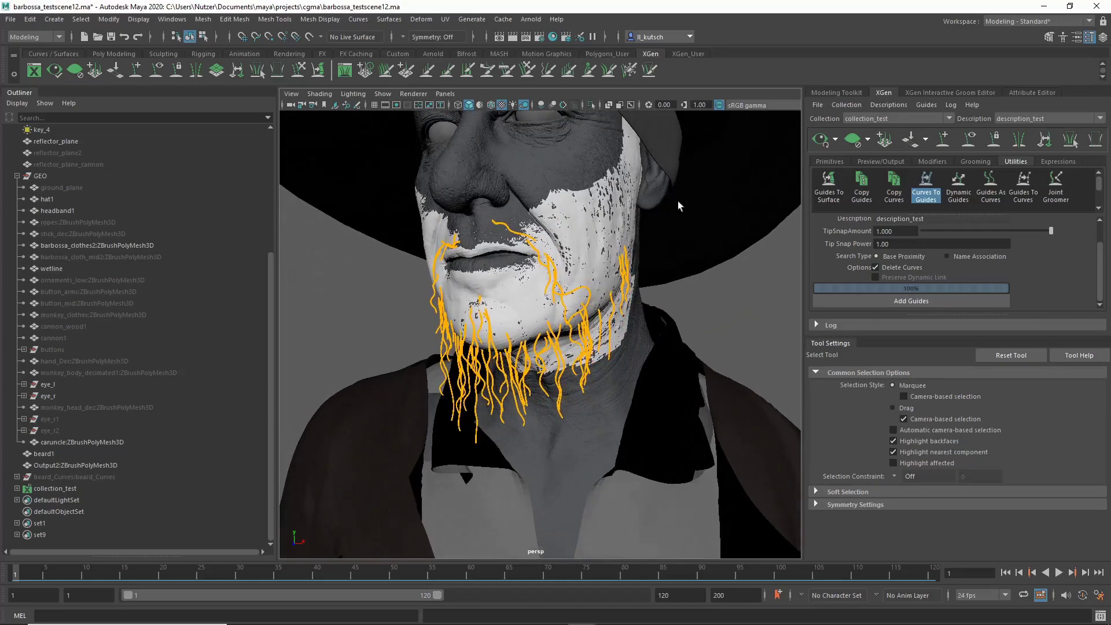
Set the generator density of description_test to about 8 and examine the generated beard hair around the mouth and jaw
scroll(678, 202, "up", 2)
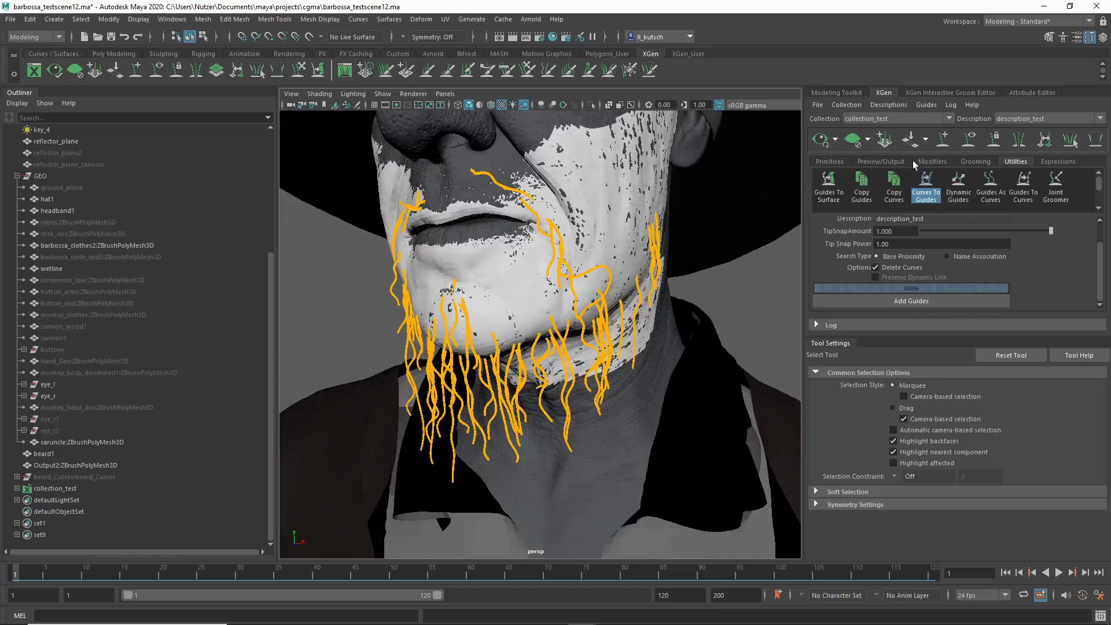
left_click(881, 162)
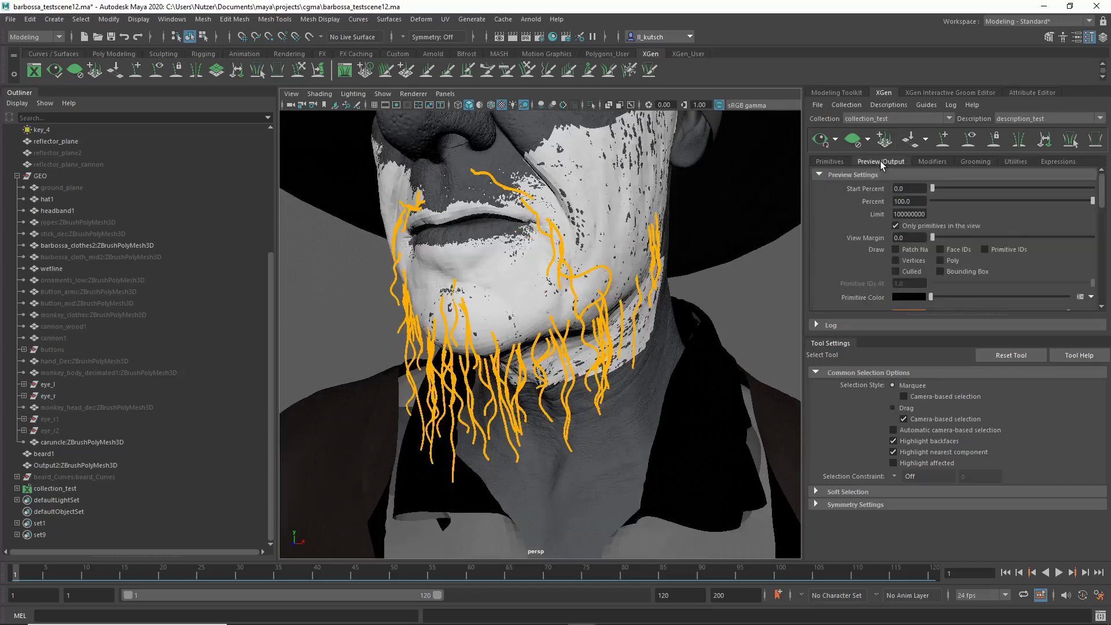
left_click(829, 163)
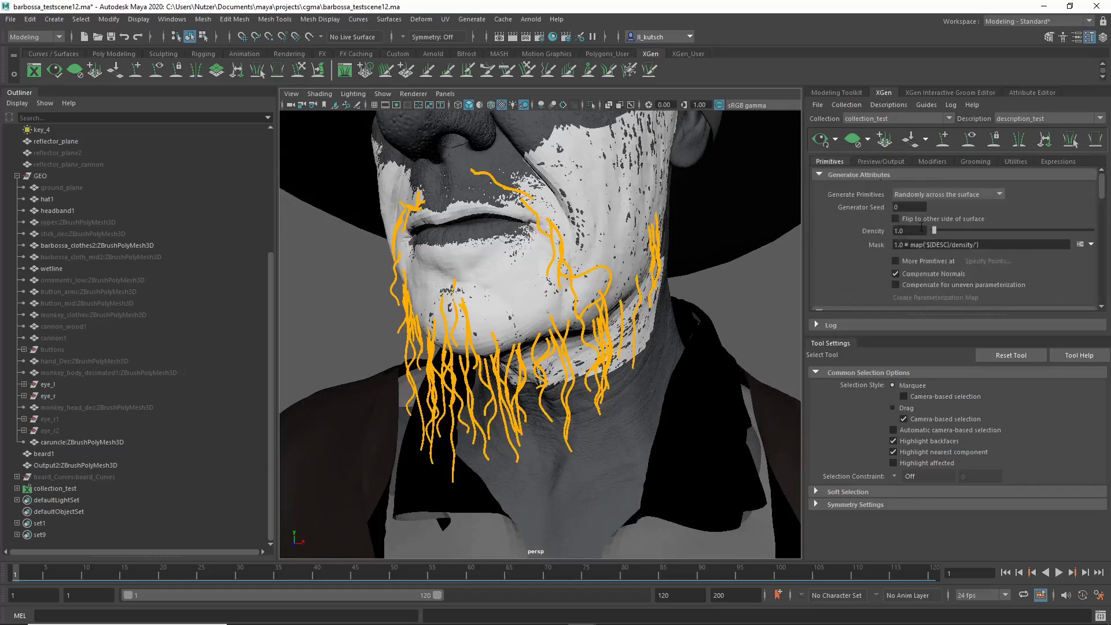
left_click_drag(941, 234, 953, 234)
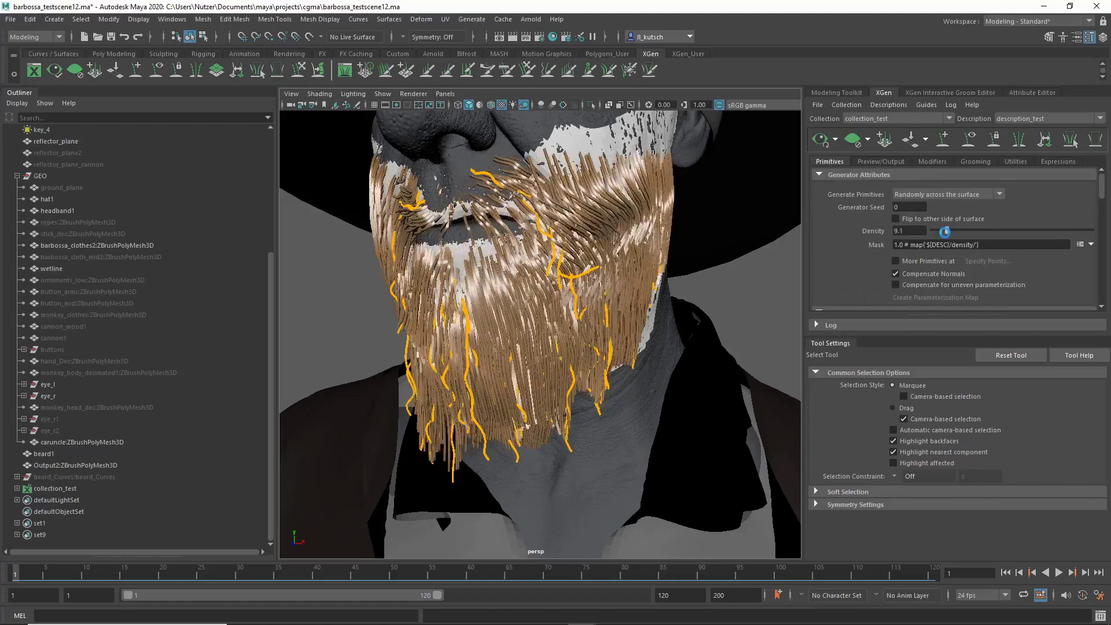
left_click_drag(671, 284, 557, 285, "alt")
right_click_drag(557, 285, 585, 289, "alt")
left_click_drag(585, 290, 653, 294, "alt")
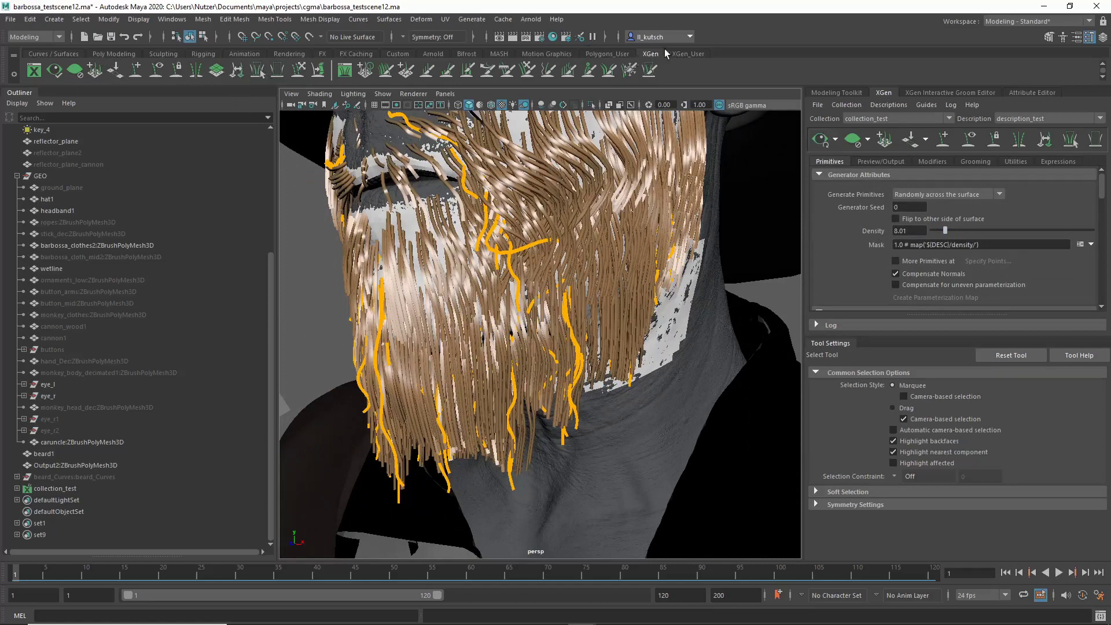
Reshape the stray guide beside the mouth corner with the Sculpt Guides tool, bending it down toward the jaw, and review the beard from several angles
left_click(298, 69)
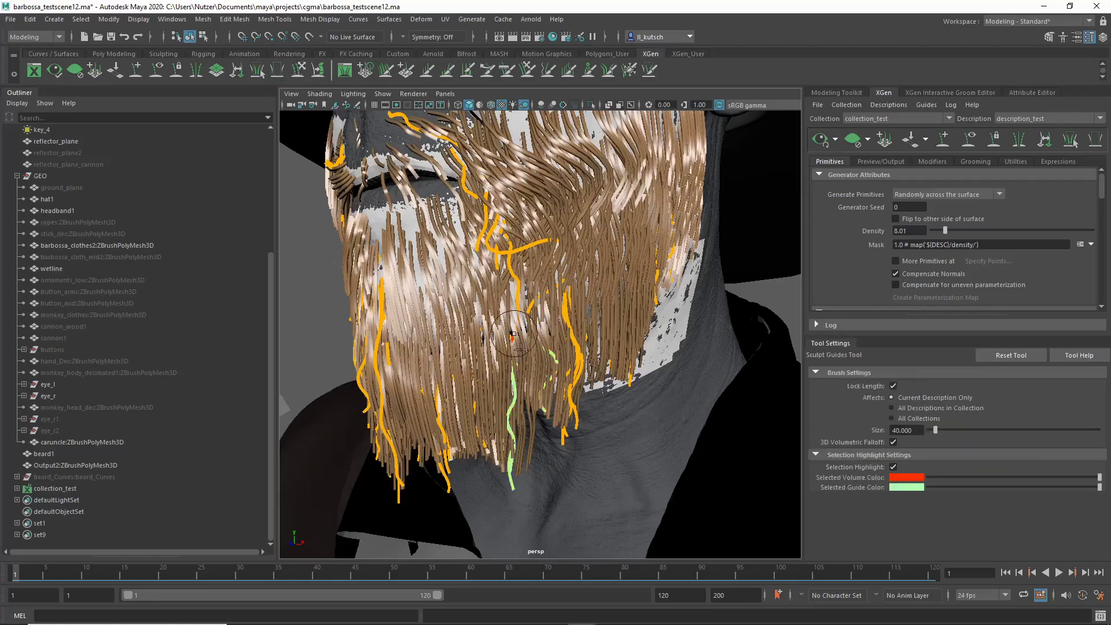
left_click(509, 242)
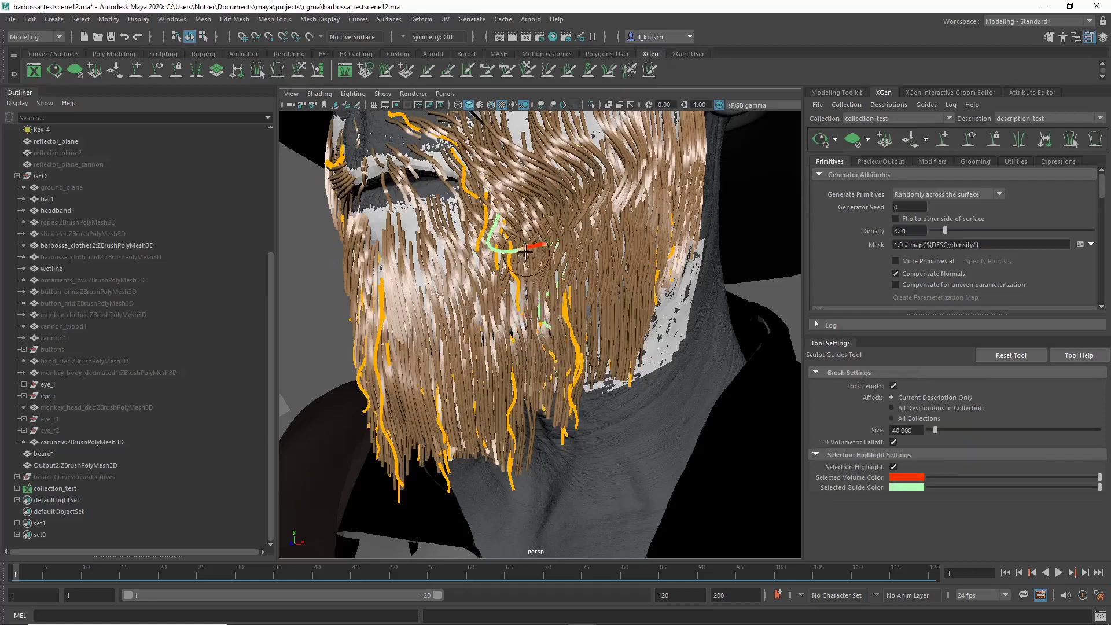
left_click_drag(538, 252, 614, 364)
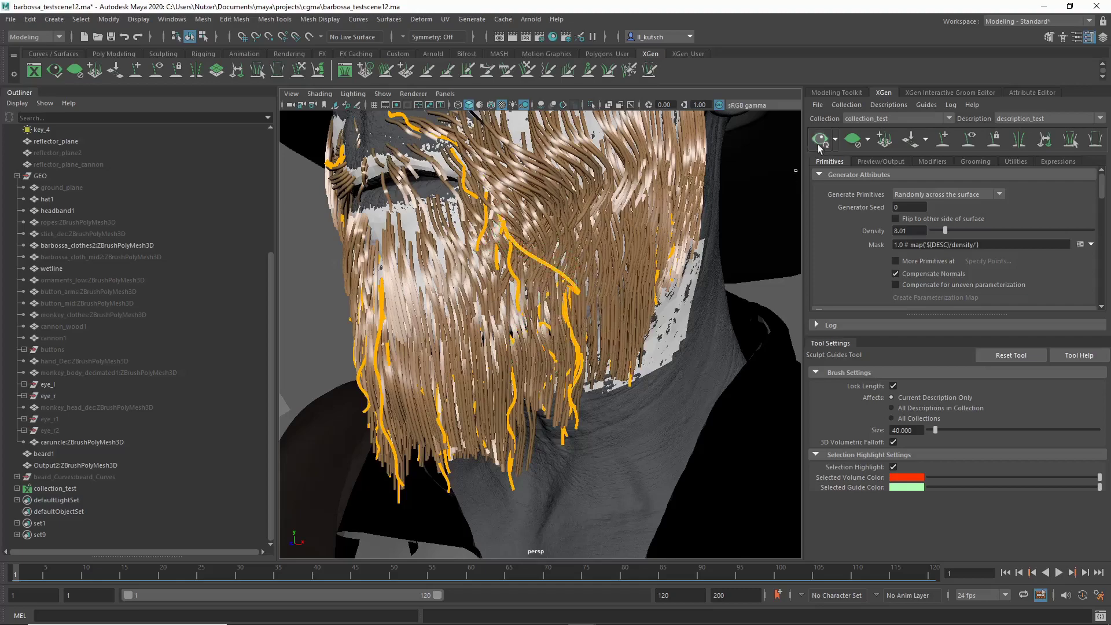
left_click_drag(588, 271, 577, 279, "alt")
left_click_drag(512, 294, 623, 263, "alt")
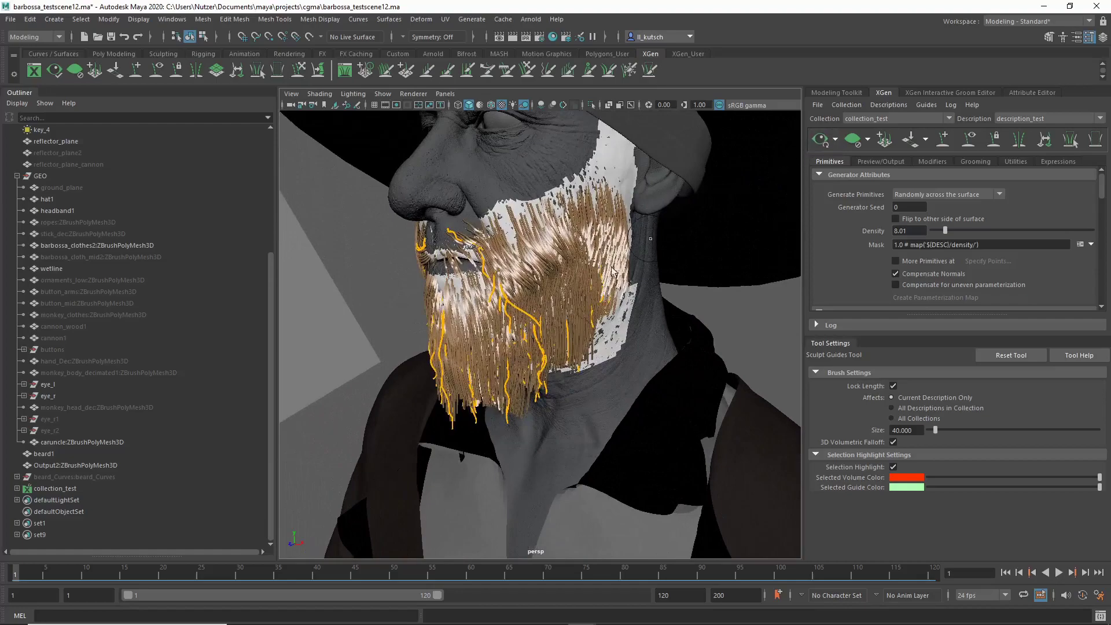
left_click_drag(476, 325, 554, 312, "alt")
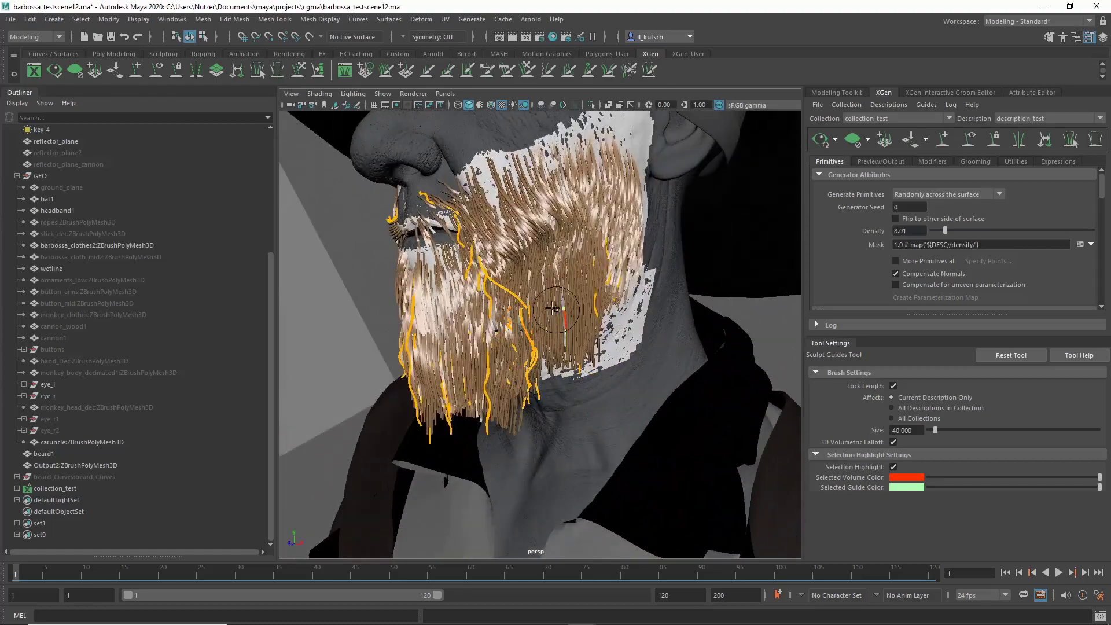
left_click_drag(398, 297, 438, 306, "alt")
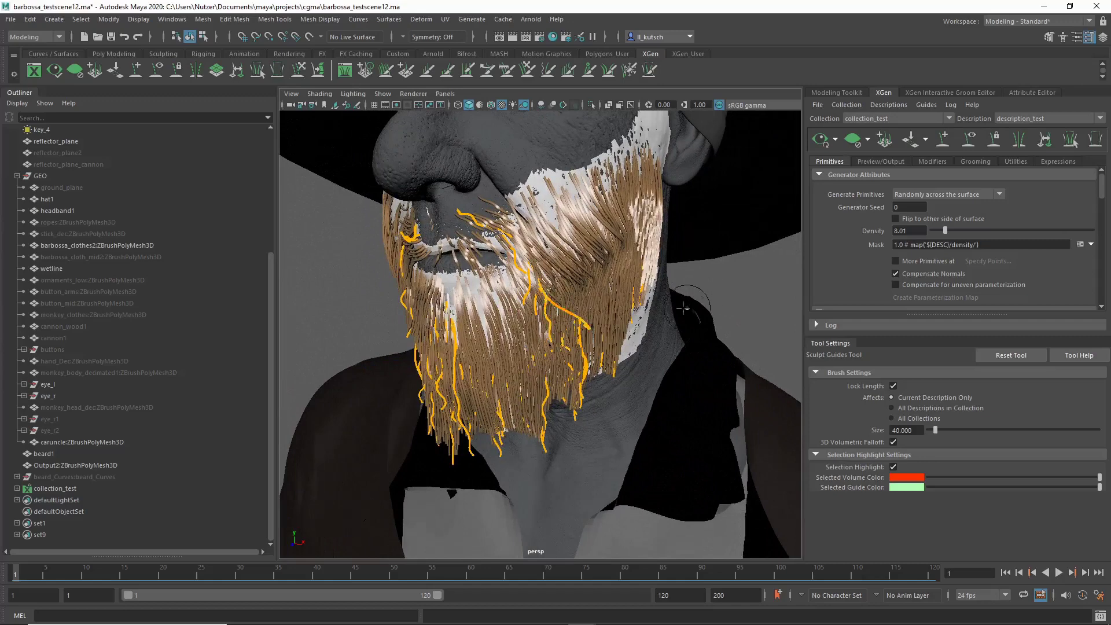
mouse_move(625, 315)
left_mouse_down("alt")
mouse_move(644, 314)
mouse_move(619, 317)
left_mouse_up("alt")
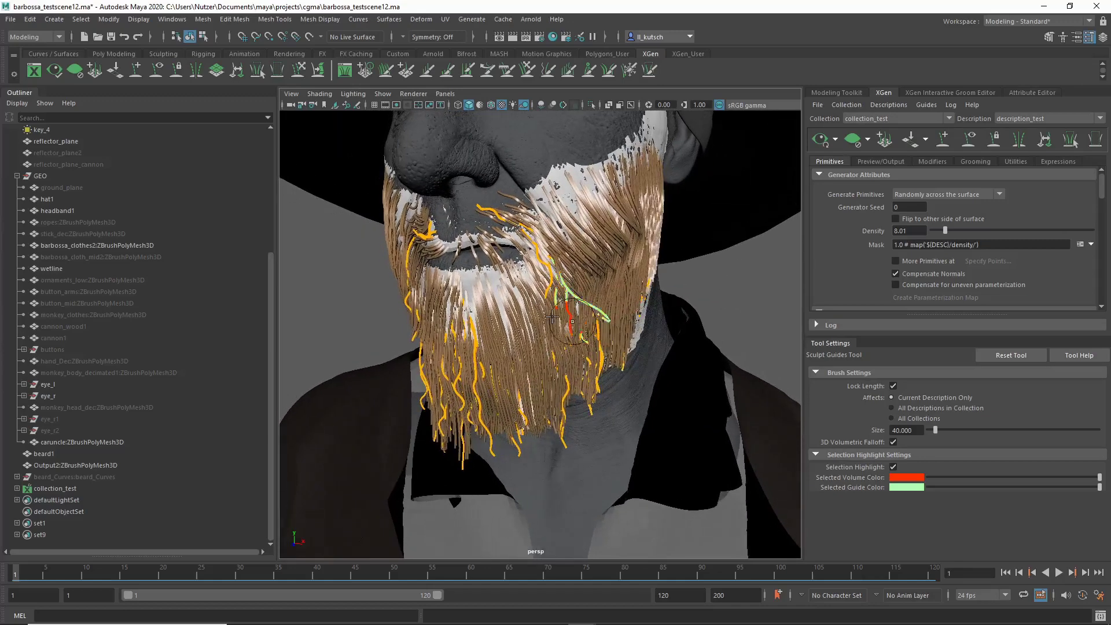
Hide collection_test and the beard1 mesh to leave the bare face
left_click(70, 489)
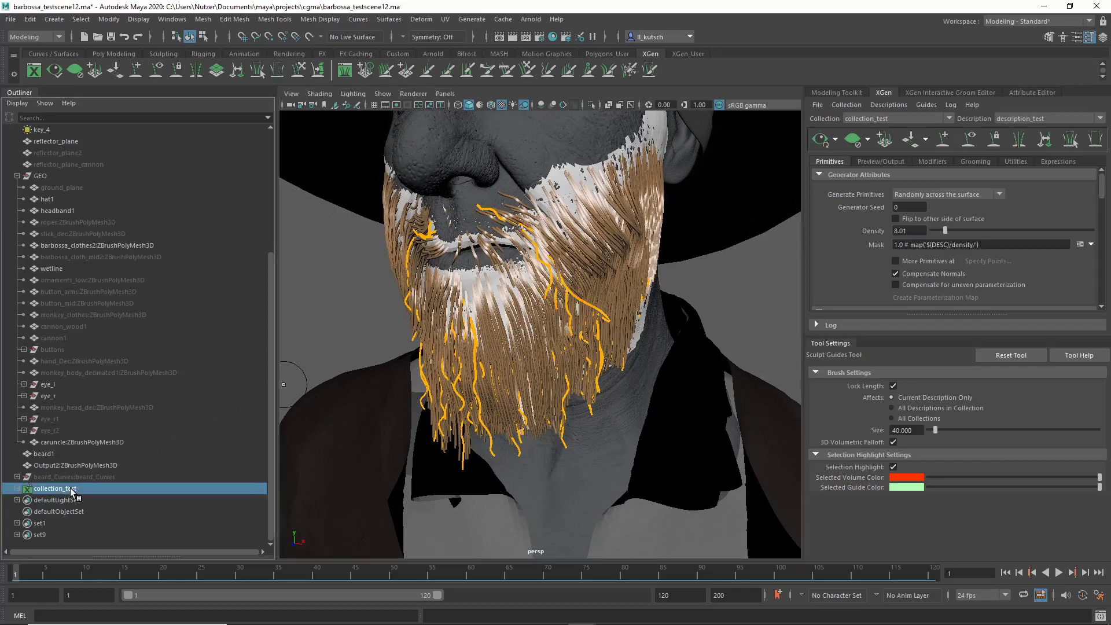
key("ctrl+h")
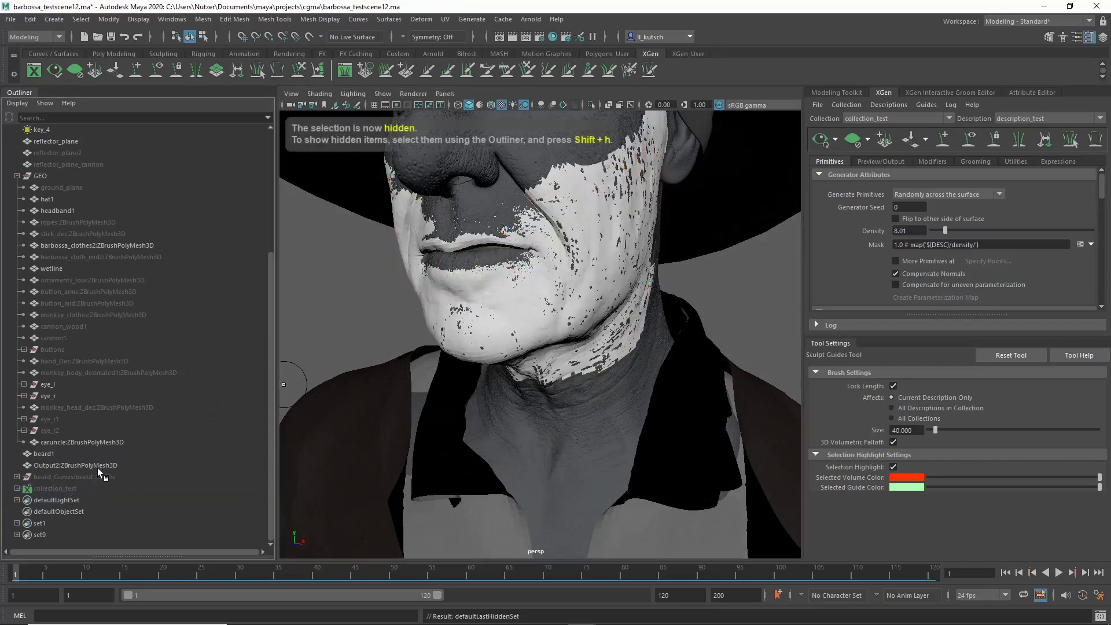
left_click(517, 263)
key("q")
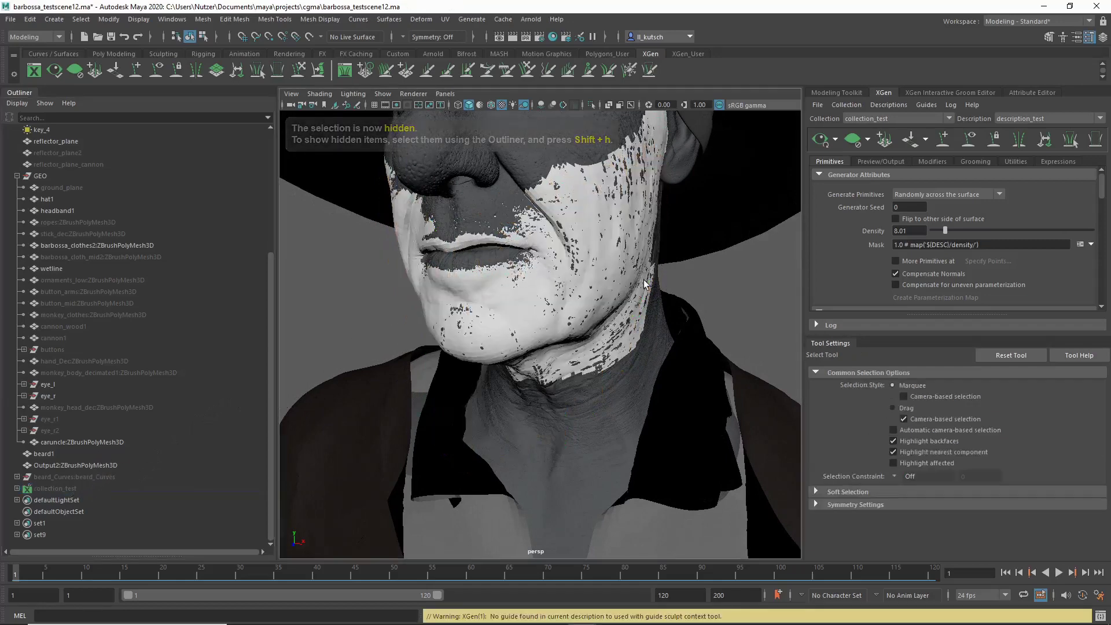
left_click(610, 280)
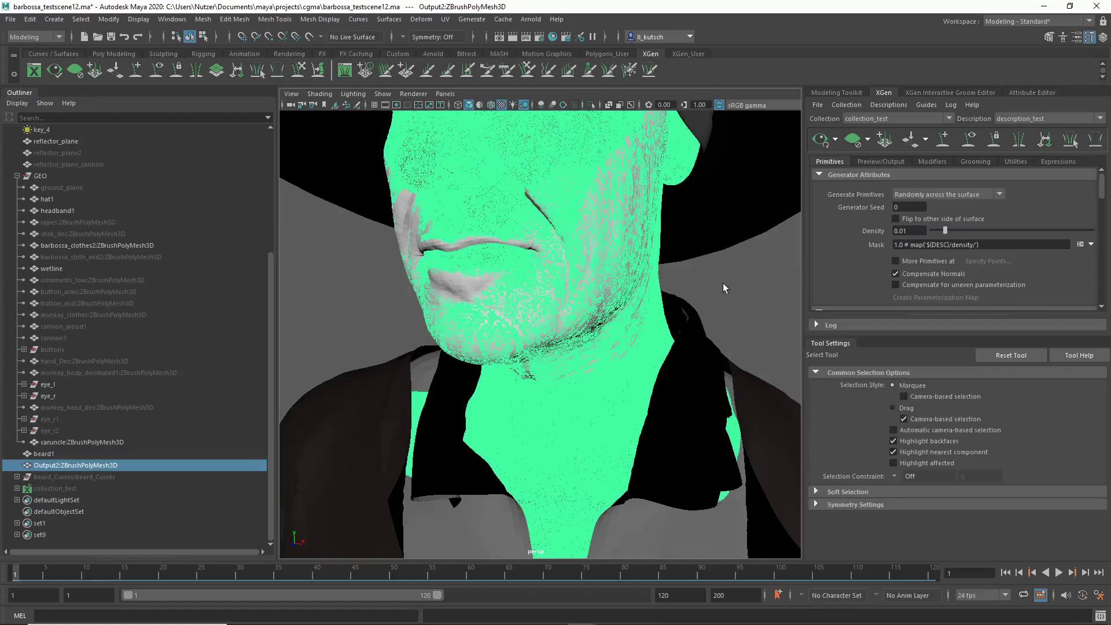
left_click_drag(723, 283, 698, 280, "alt")
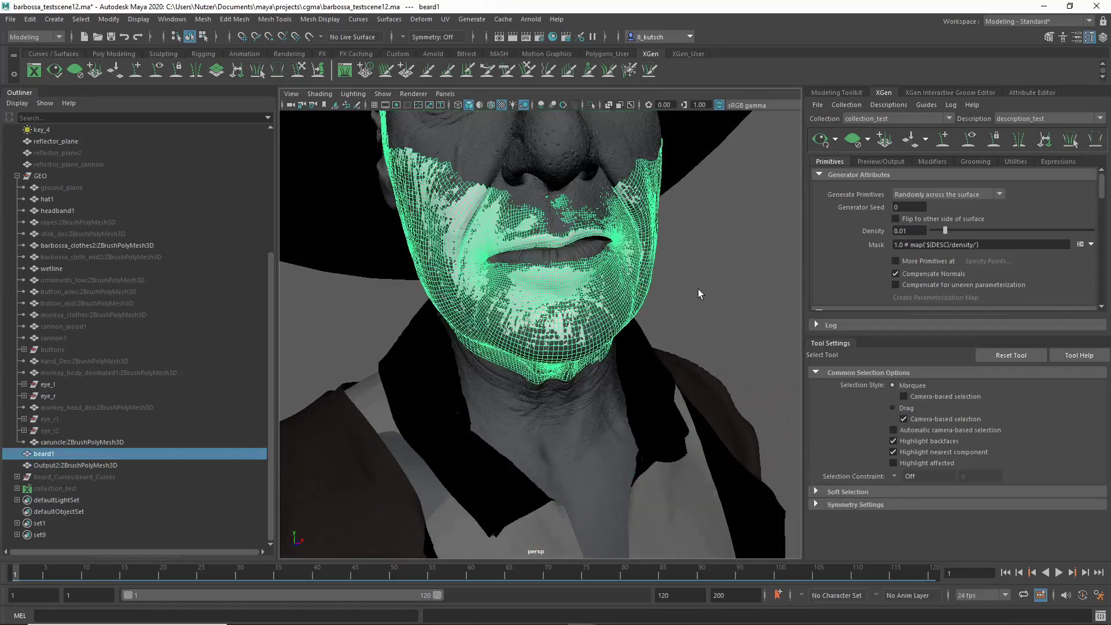
key("ctrl+h")
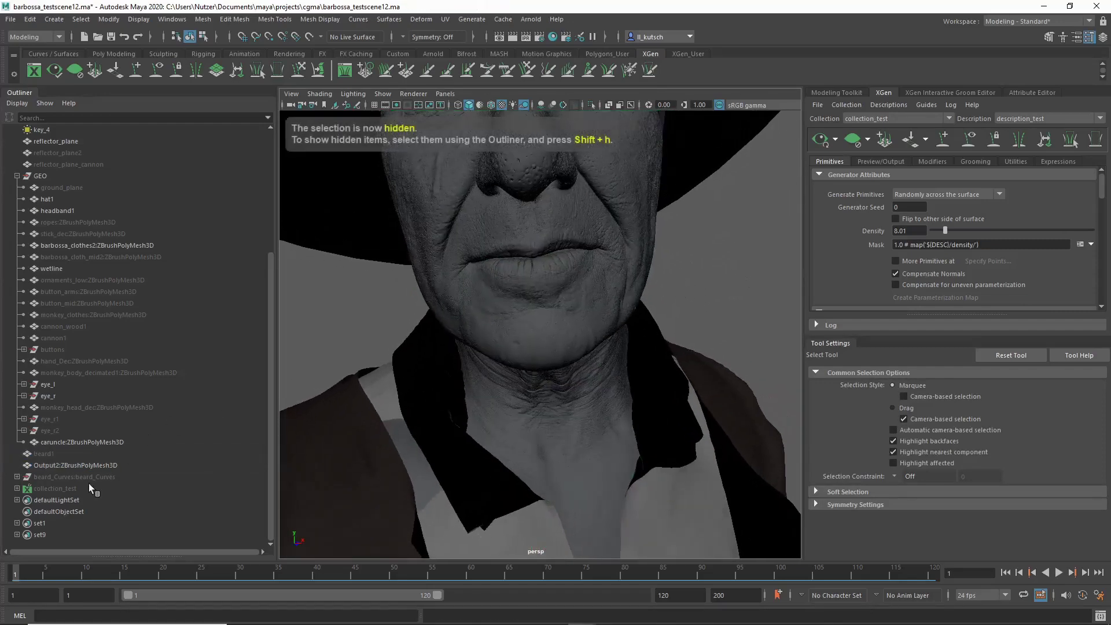
Unhide the beard_Curves:beard_Curves group and deselect it
left_click(88, 477)
key("shift+h")
scroll(521, 320, "down", 3)
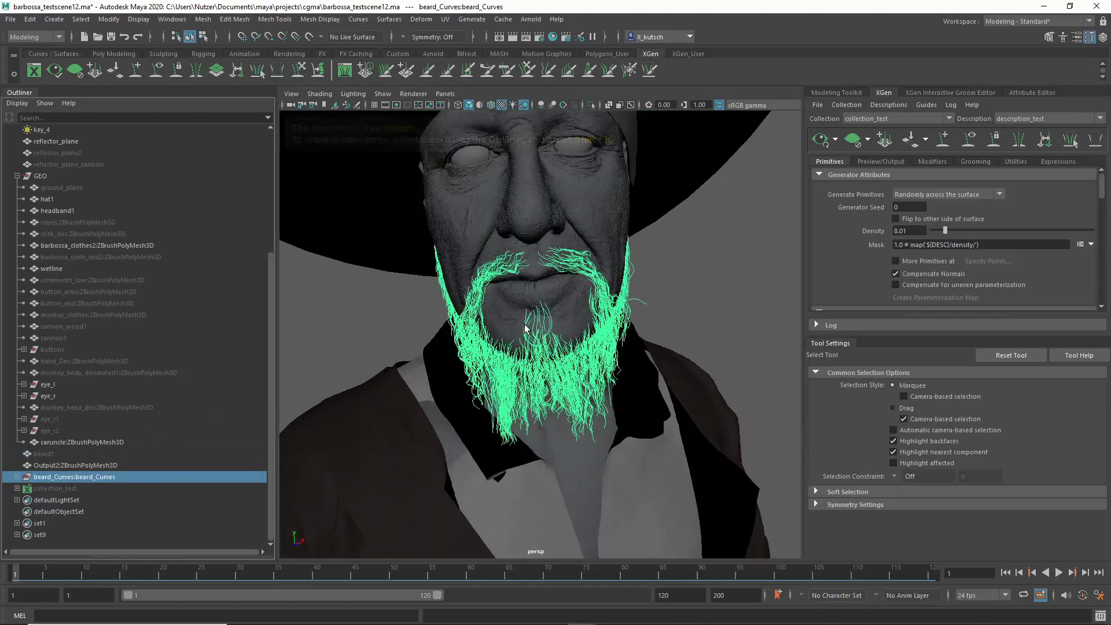
left_click_drag(526, 322, 472, 329, "alt")
left_click(348, 318)
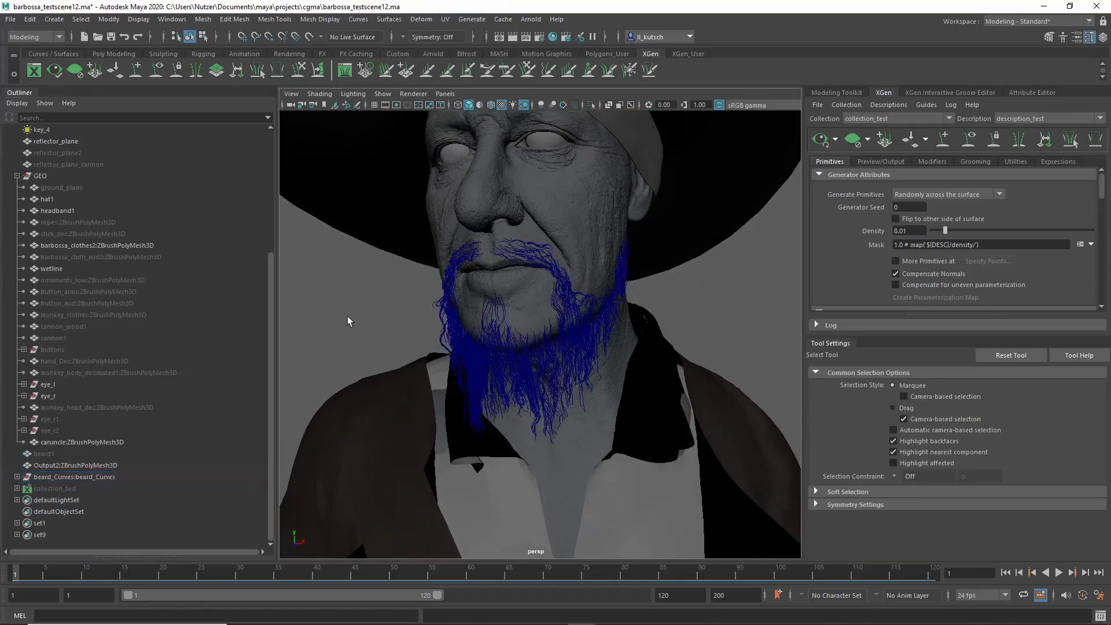
Create a polygon cube, isolate it and frame it in the viewport
left_click(66, 20)
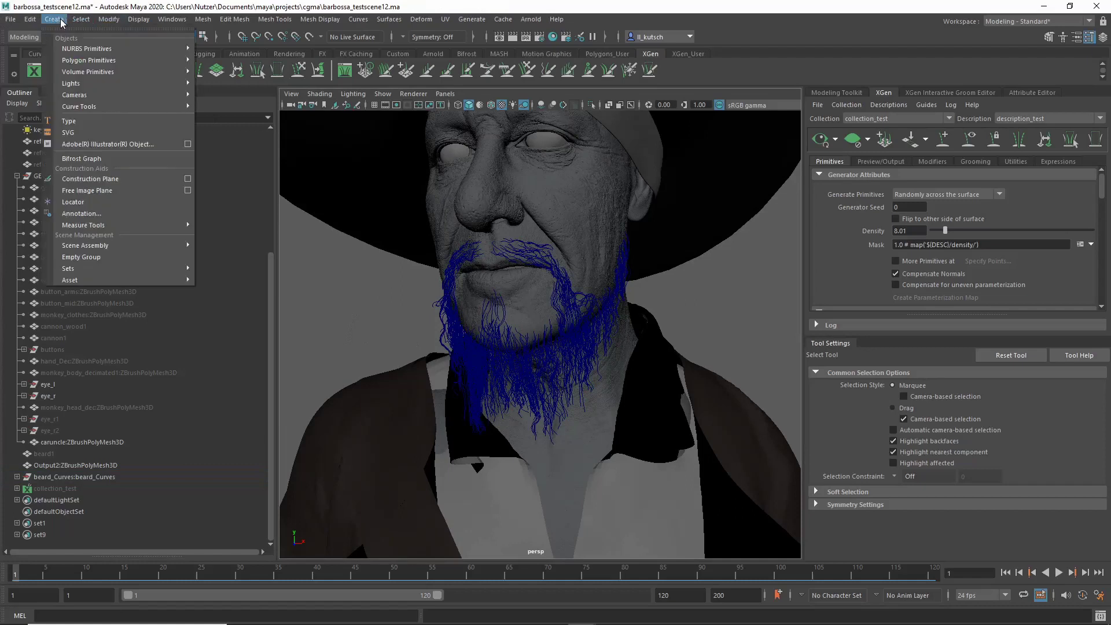
mouse_move(99, 64)
left_click(243, 71)
scroll(373, 198, "down", 3)
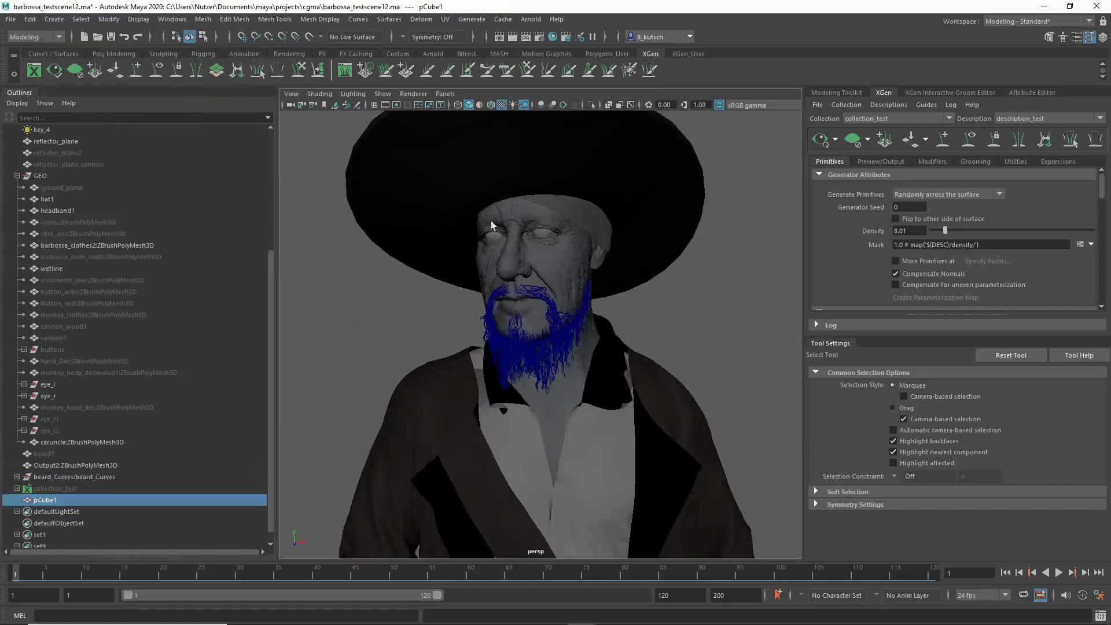
left_click(591, 105)
key("f")
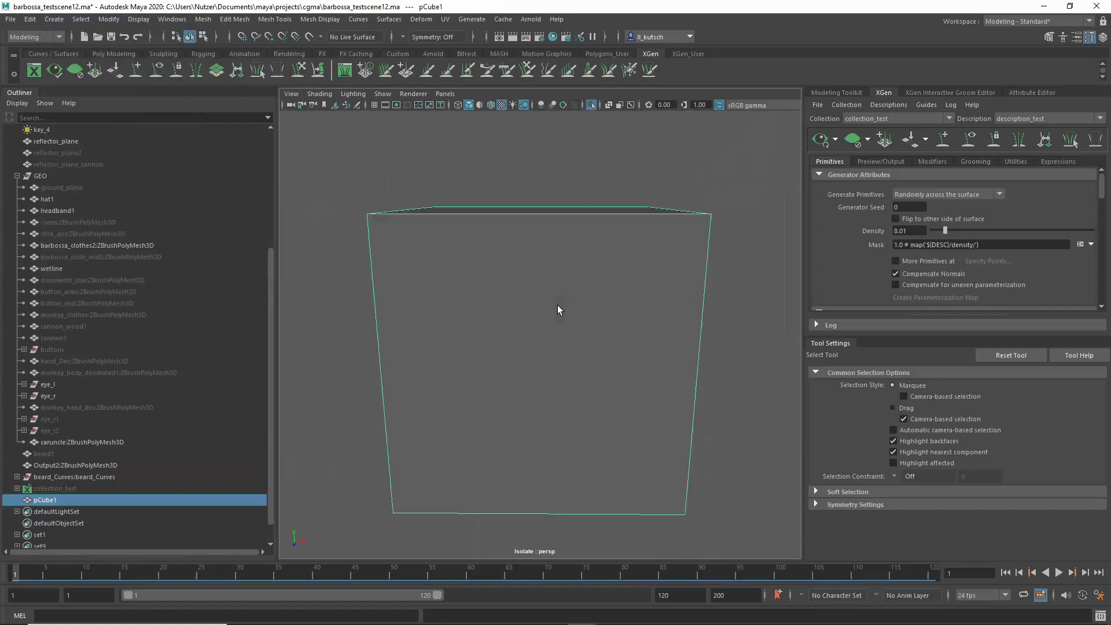
Create an nHair system on the cube from the FX menu set with Paint Effects output
left_click(38, 38)
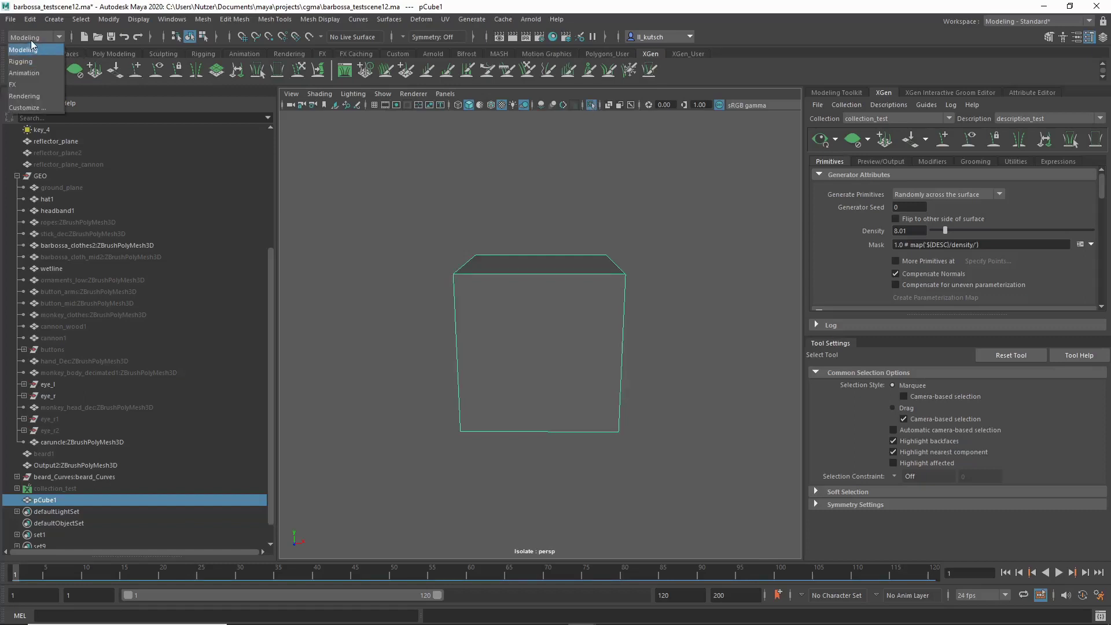
left_click(26, 84)
left_click(294, 20)
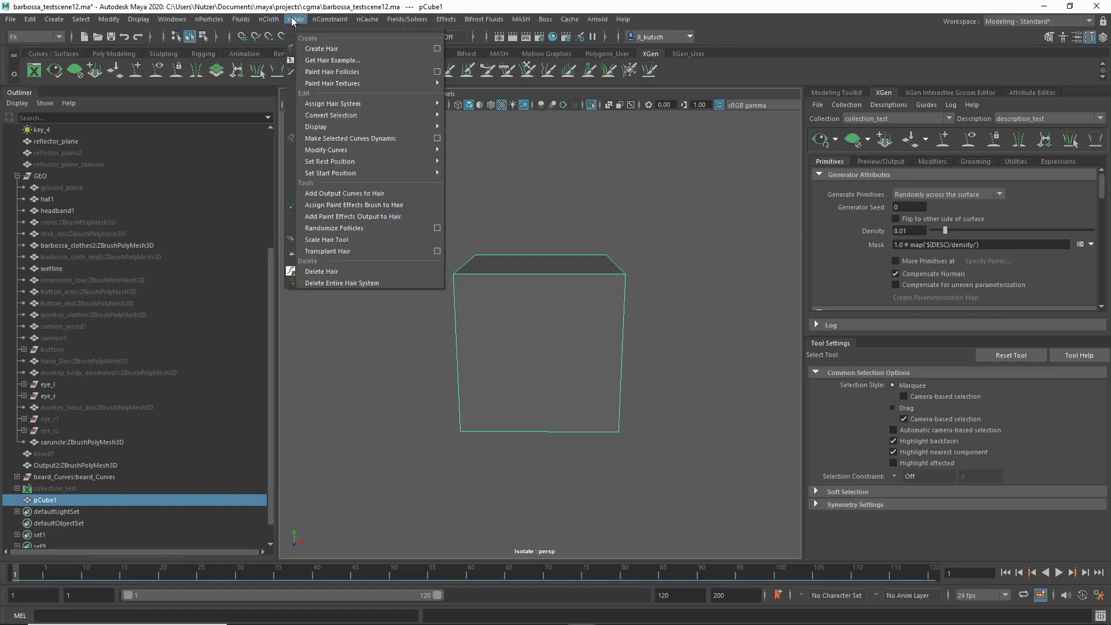
mouse_move(341, 104)
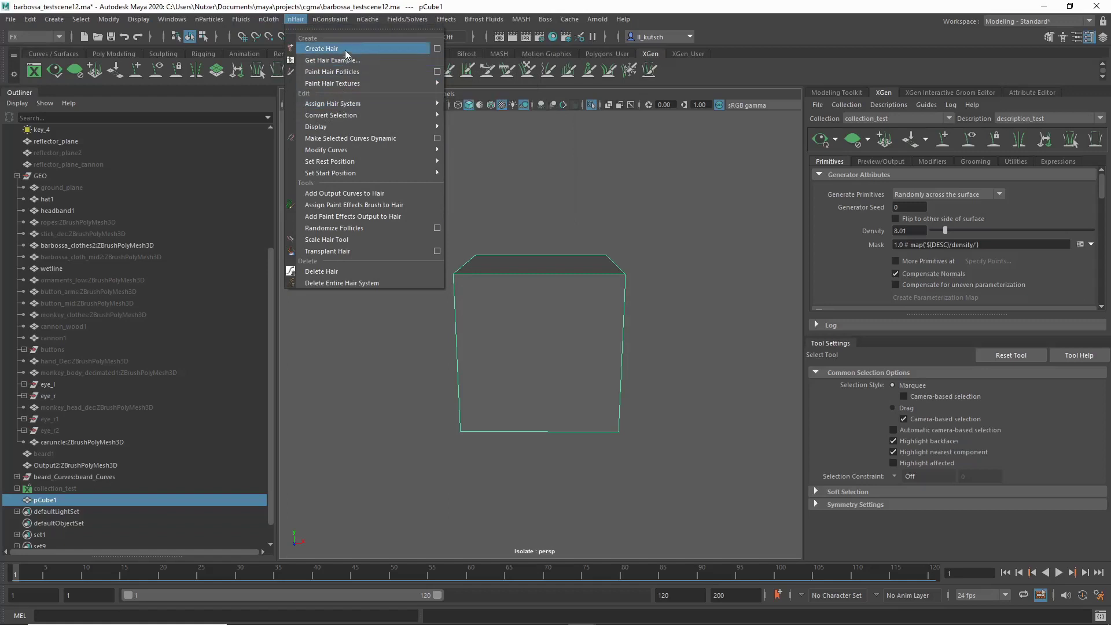
left_click(436, 48)
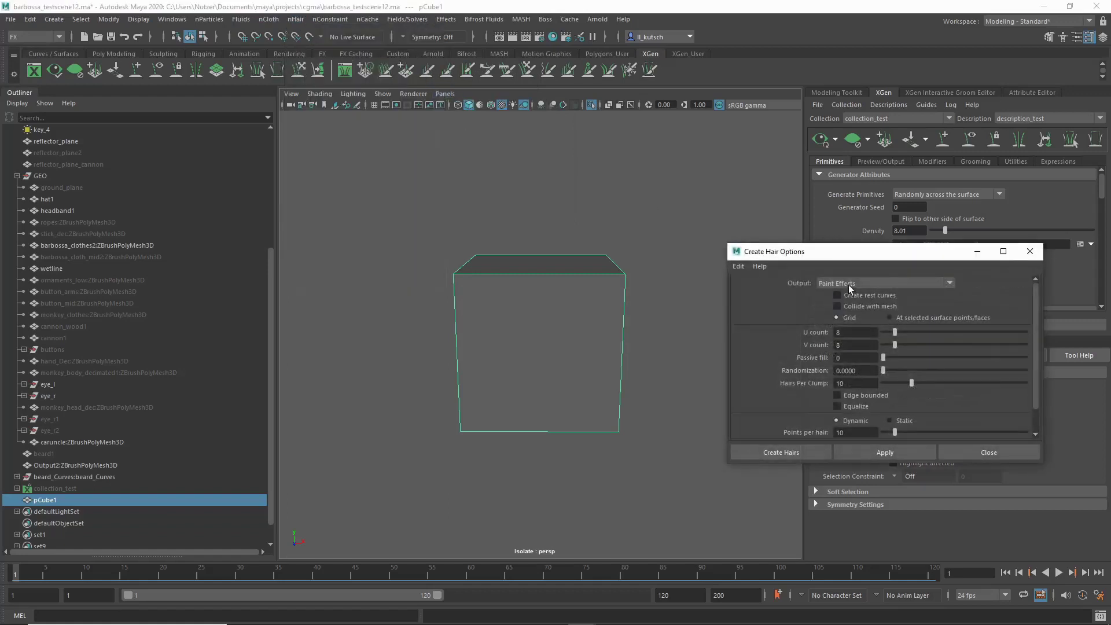
left_click(840, 286)
left_click(874, 279)
left_click_drag(889, 329, 886, 329)
left_click(781, 454)
scroll(647, 373, "down", 4)
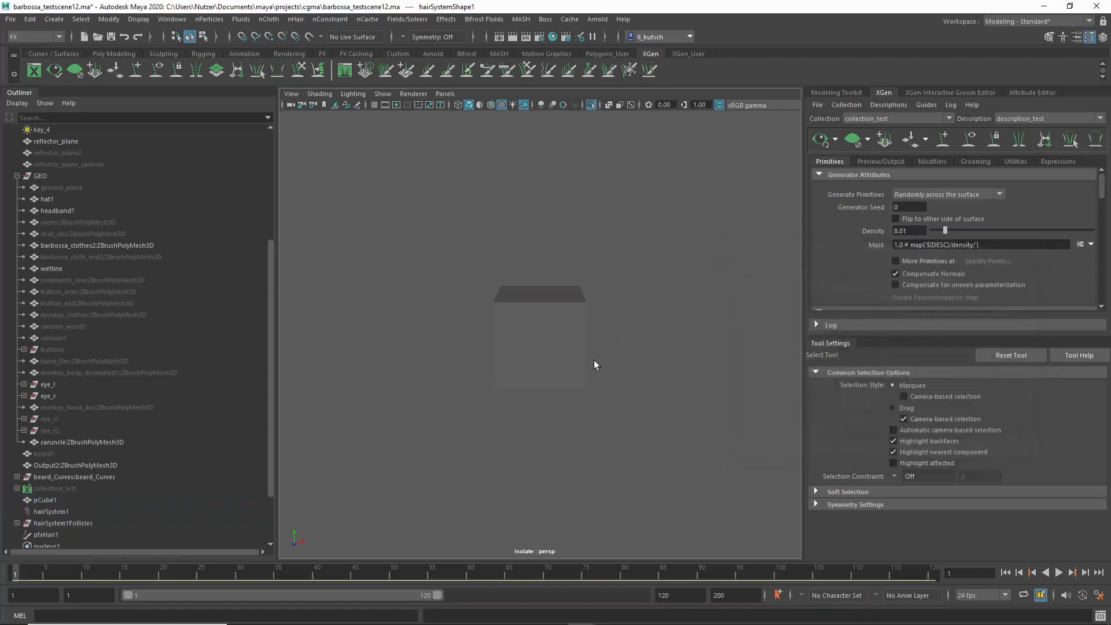
End the cube's isolation and examine the hair strands on it, then the beard curves on the face
scroll(228, 378, "down", 2)
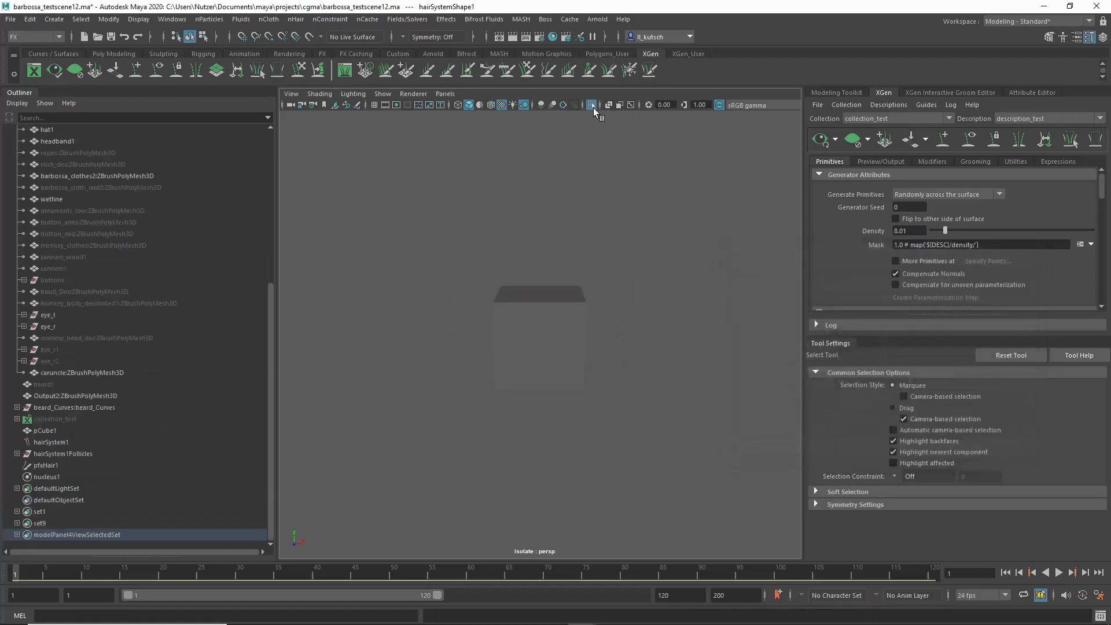
left_click(591, 106)
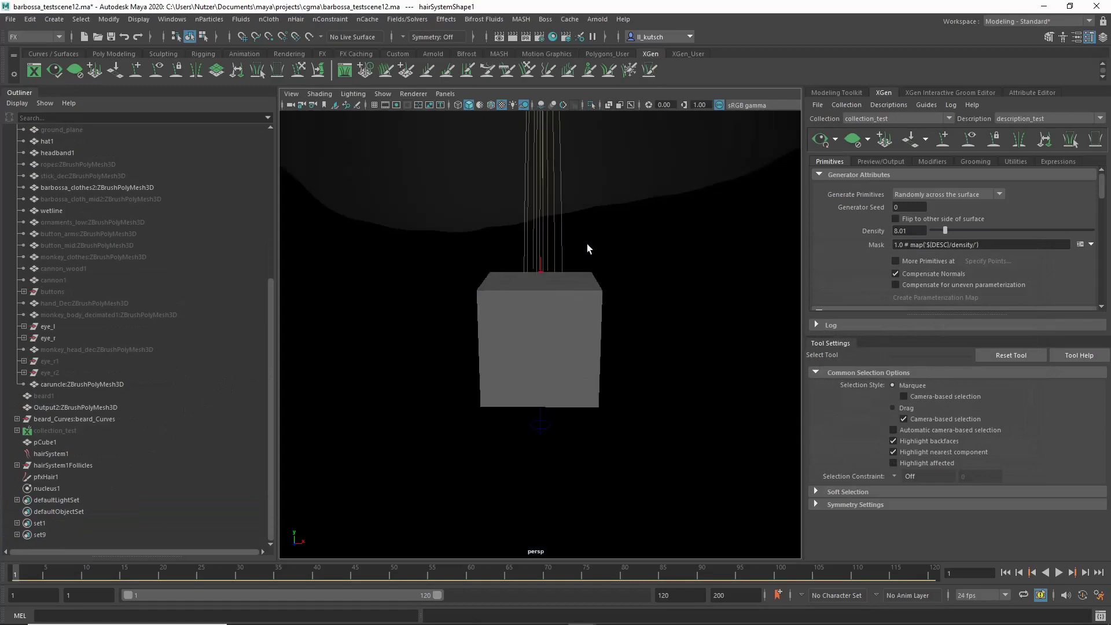
left_click_drag(587, 247, 518, 170, "alt")
left_click_drag(589, 264, 469, 255, "alt")
middle_click_drag(468, 255, 588, 346, "alt")
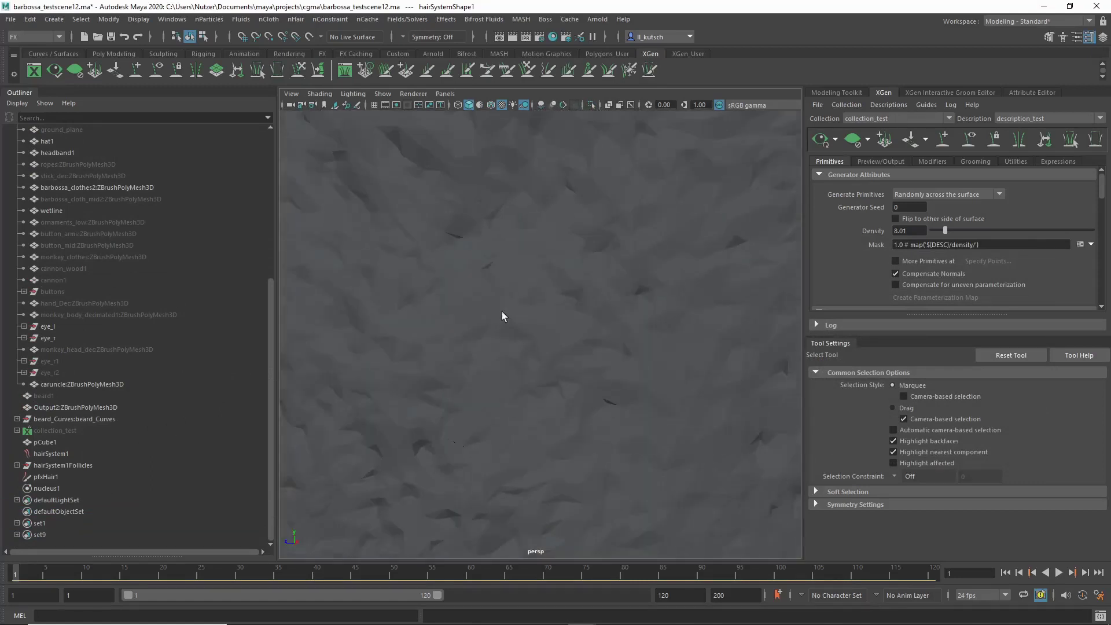
left_click_drag(501, 311, 565, 322, "alt")
right_click_drag(564, 322, 304, 301, "alt")
left_click_drag(304, 300, 480, 294, "alt")
right_click_drag(480, 294, 394, 313, "alt")
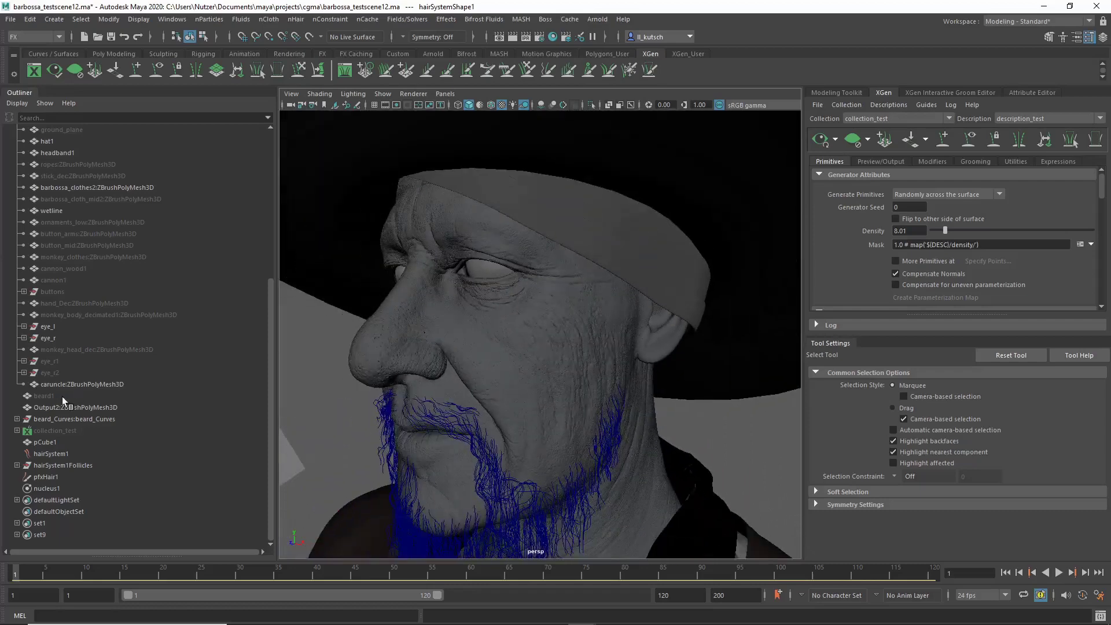
Delete the test cube and the hairSystem1Follicles group
left_click(64, 444)
key("Delete")
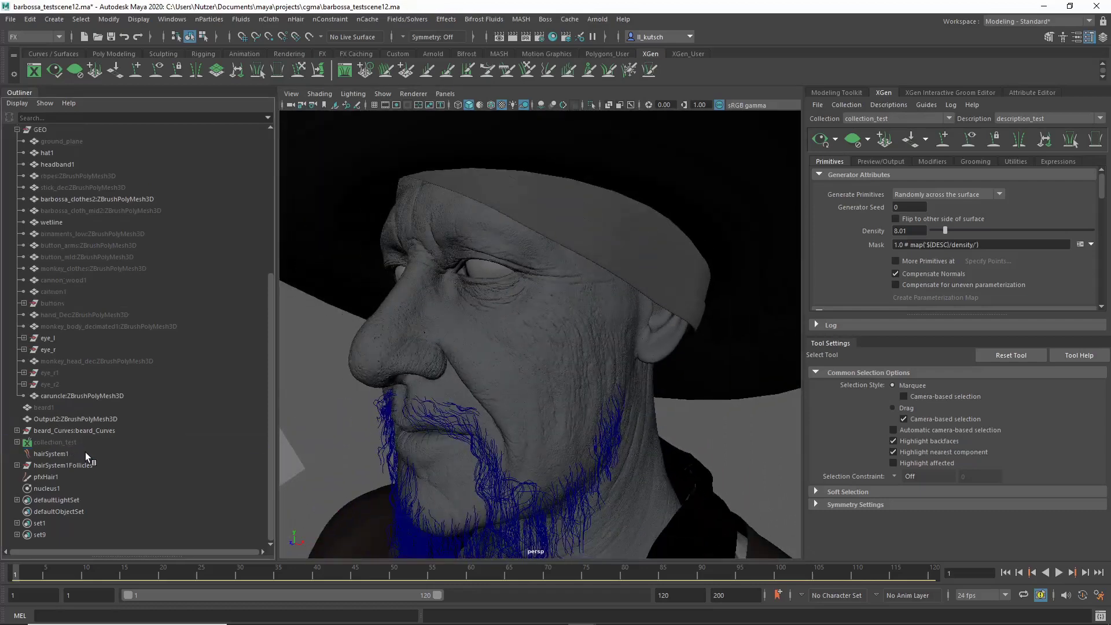
scroll(584, 349, "up", 10)
left_click(121, 466)
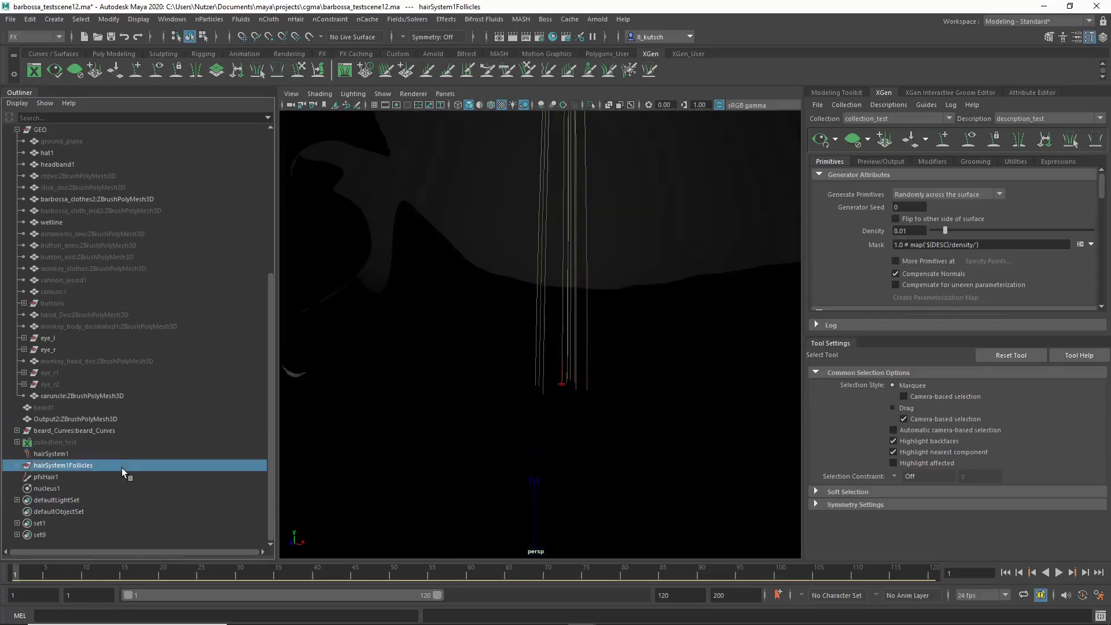
key("Delete")
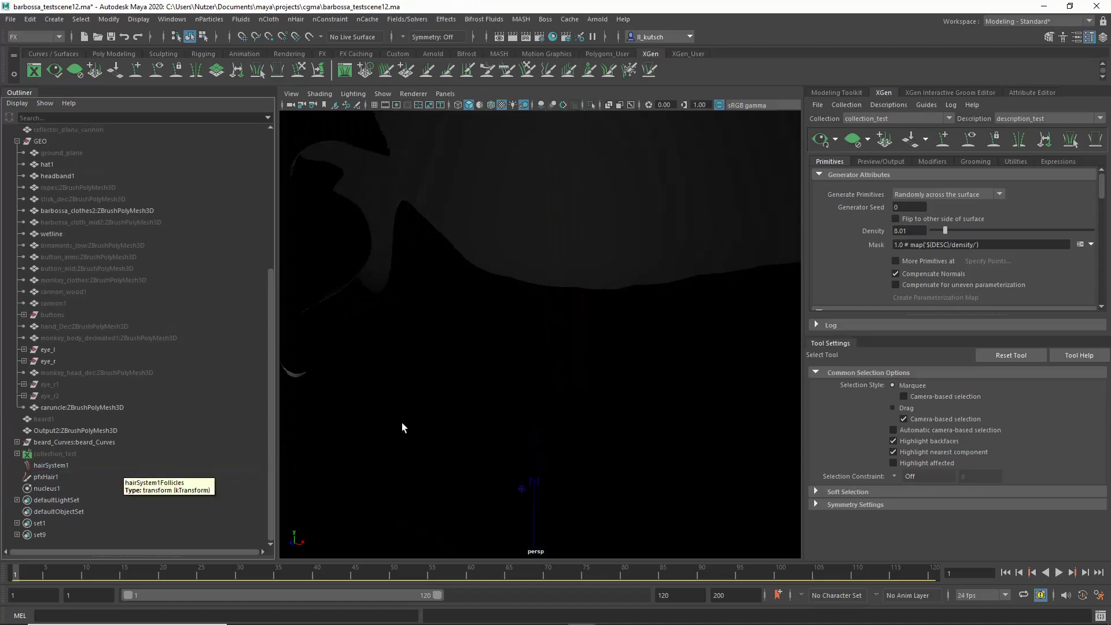
Assign the existing hairSystemShape1 hair system to the beard_Curves group
left_click(64, 476)
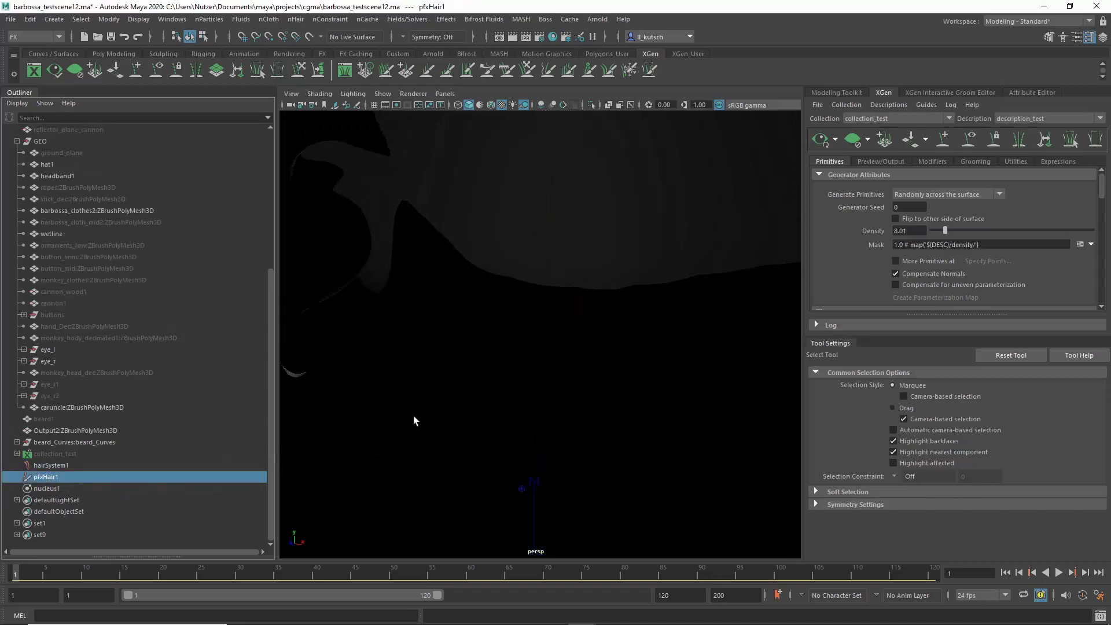
scroll(542, 370, "down", 8)
scroll(541, 373, "up", 5)
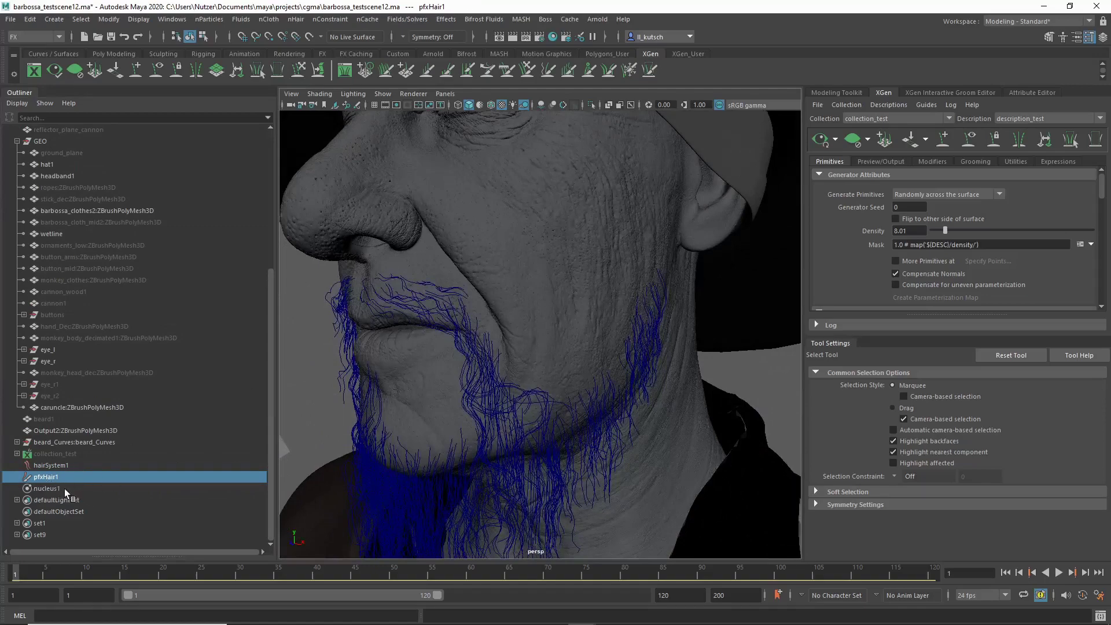
left_click_drag(441, 421, 614, 294, "alt")
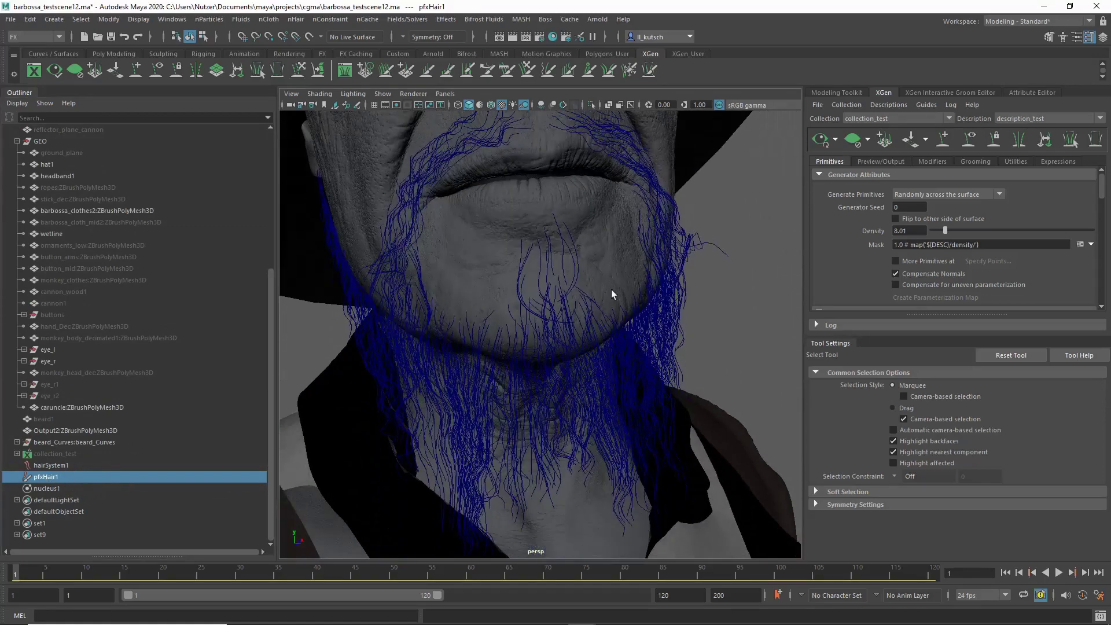
left_click(83, 442)
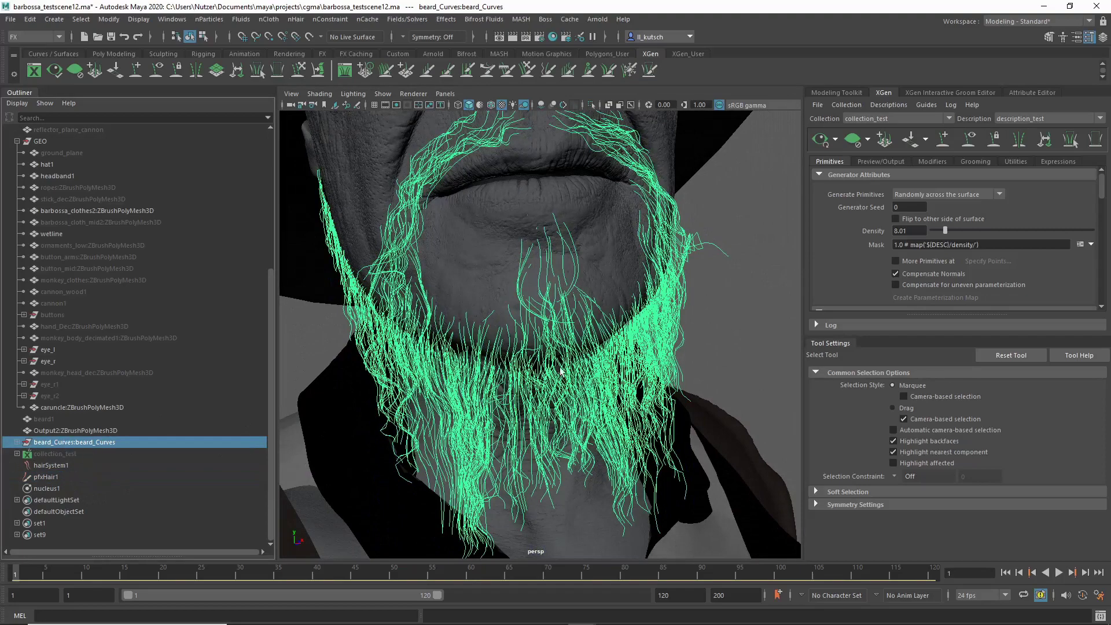
scroll(627, 341, "down", 3)
left_click_drag(628, 341, 597, 308, "alt")
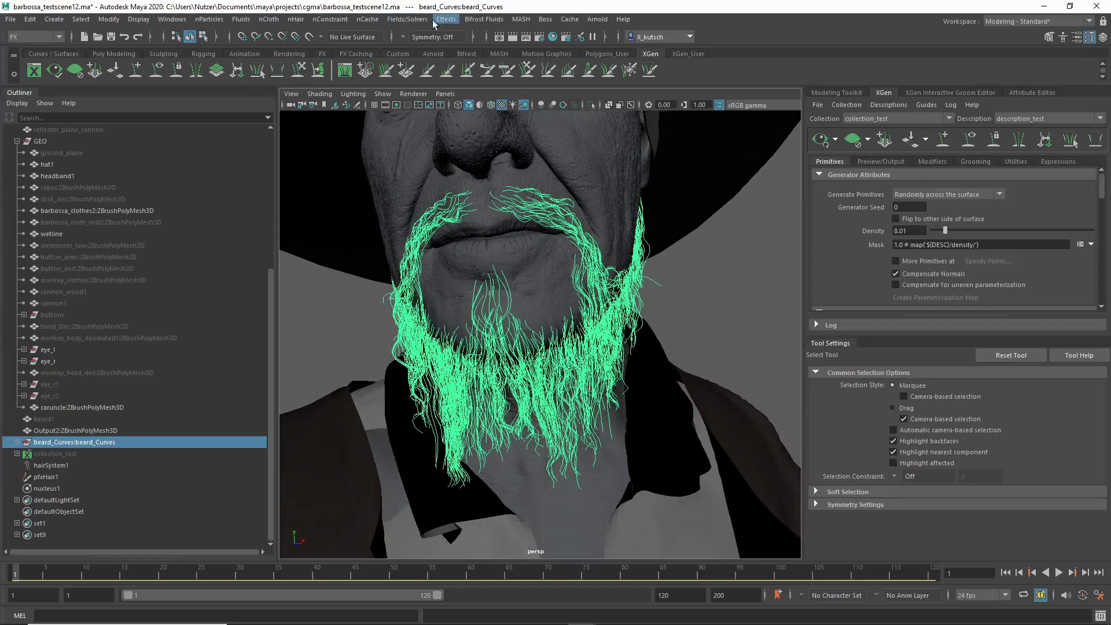
left_click(295, 19)
mouse_move(350, 107)
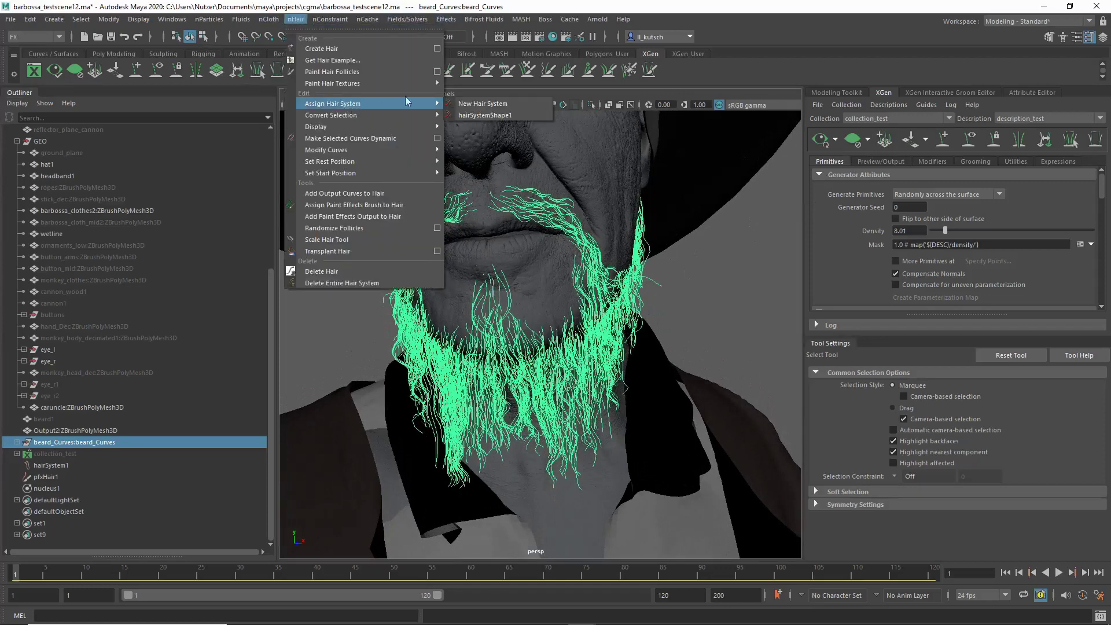
left_click(502, 116)
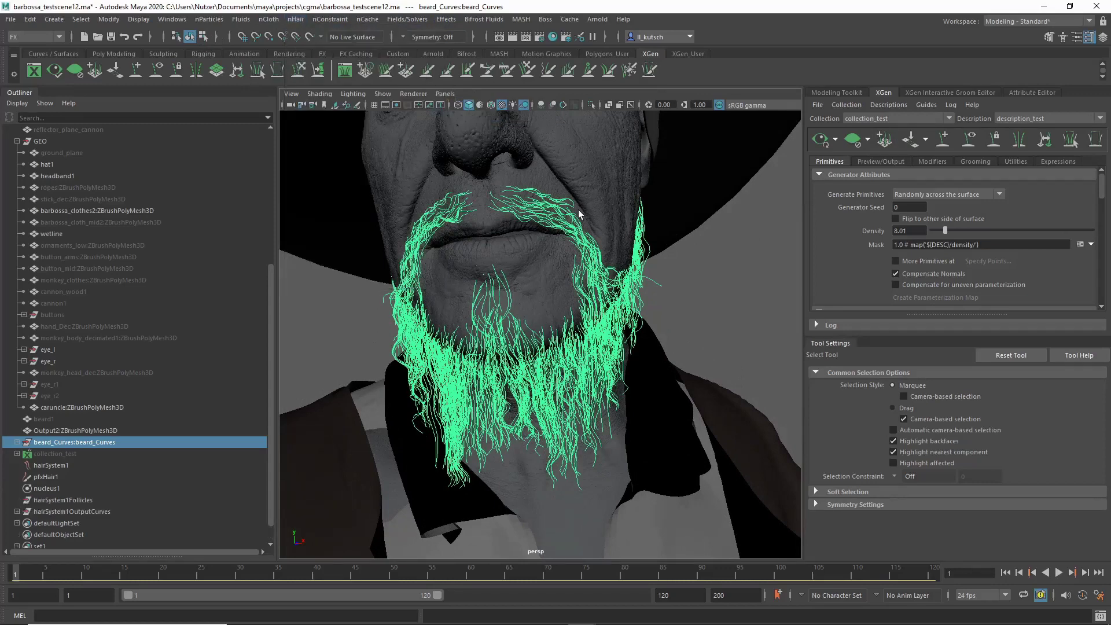
Examine the hair strands along the beard curves up close, from the chin to the moustache on the upper lip
scroll(592, 332, "up", 3)
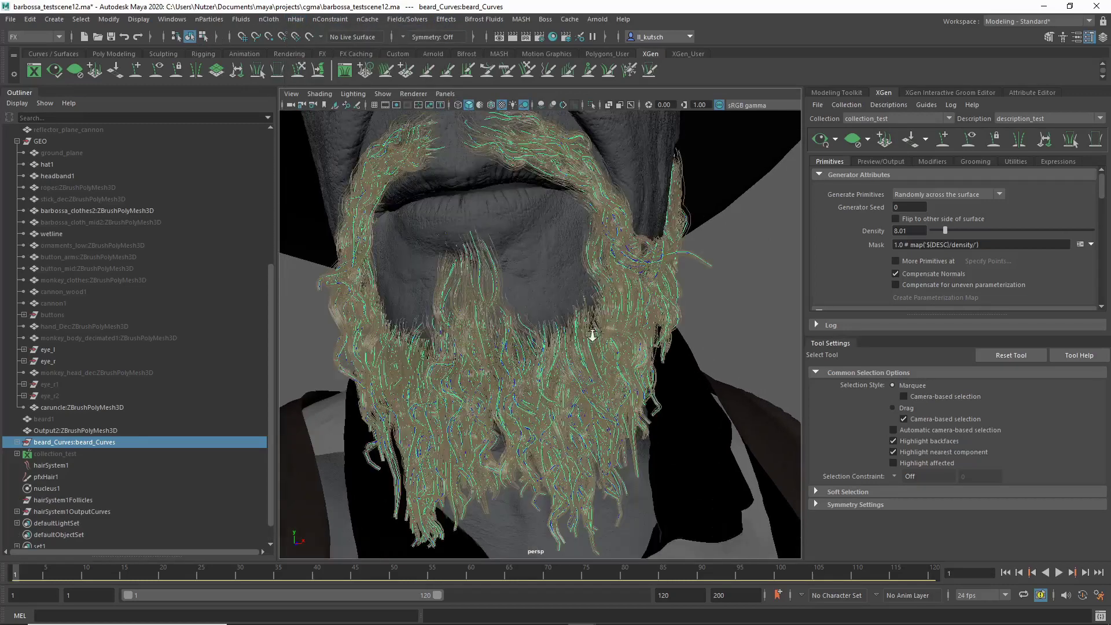
scroll(592, 334, "down", 2)
left_click_drag(592, 334, 526, 344, "alt")
right_click_drag(526, 344, 599, 365, "alt")
middle_click_drag(610, 262, 605, 366, "alt")
right_click_drag(556, 211, 642, 185, "alt")
middle_click_drag(607, 145, 624, 314, "alt")
middle_click_drag(471, 168, 599, 303, "alt")
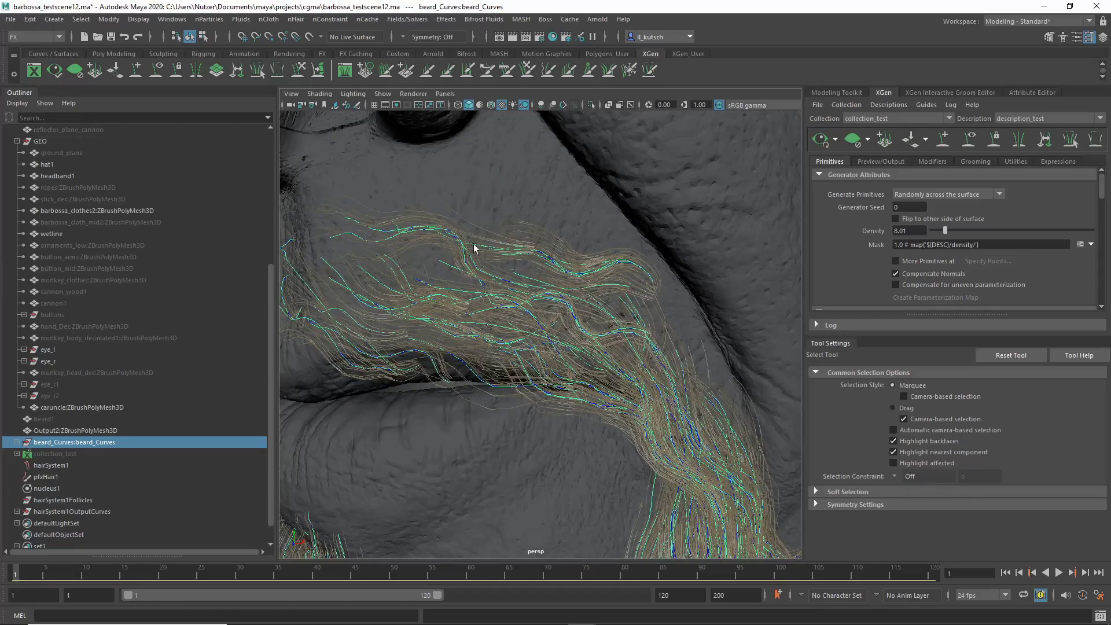
left_click_drag(466, 248, 508, 245, "alt")
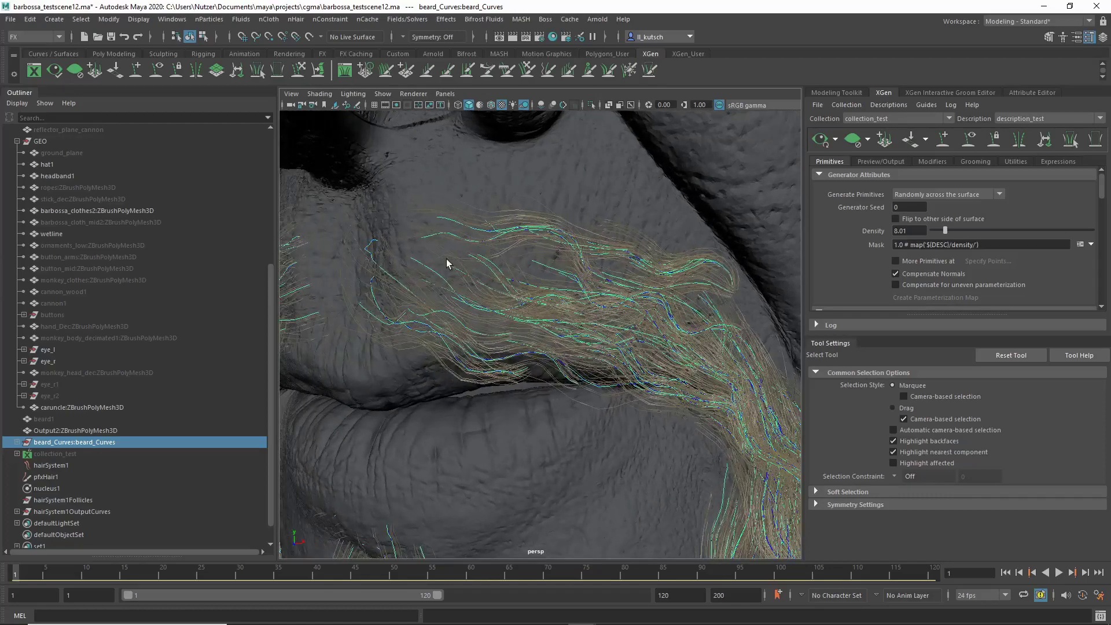
left_click_drag(446, 259, 459, 256, "alt")
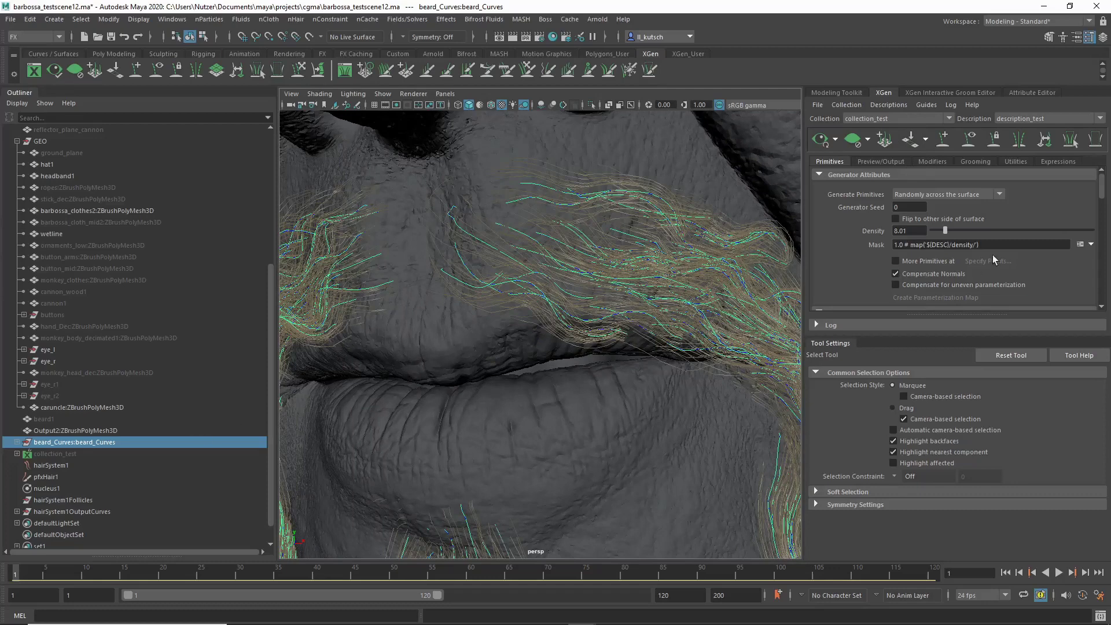
Select hairSystem1, collapse the tool settings and show the Clump and Hair Shape attributes of hairSystemShape1
left_click(65, 466)
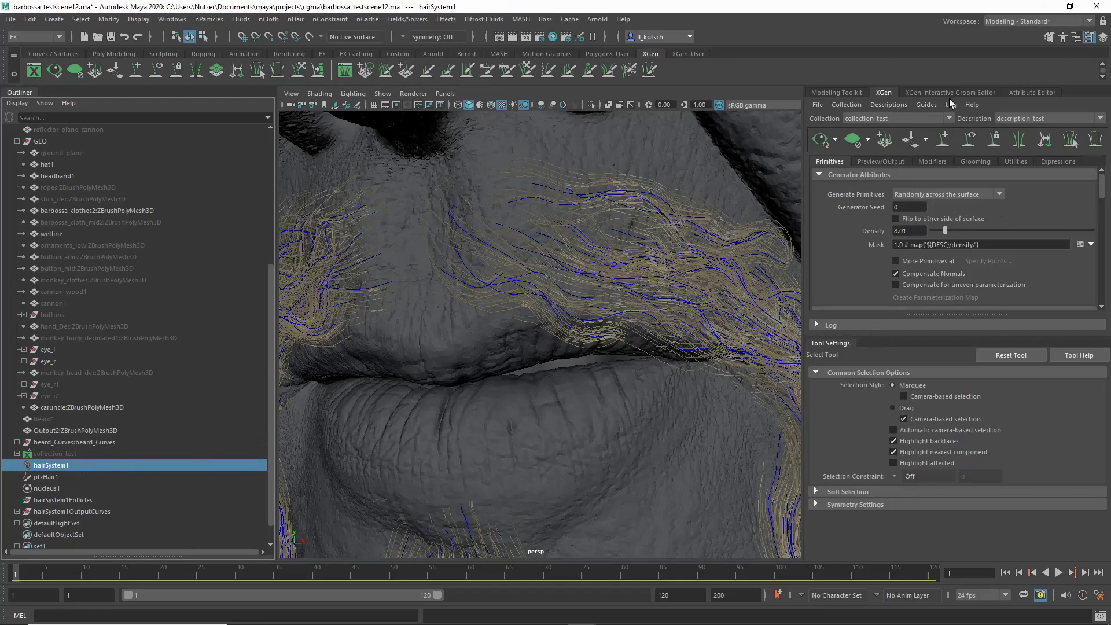
left_click(1035, 93)
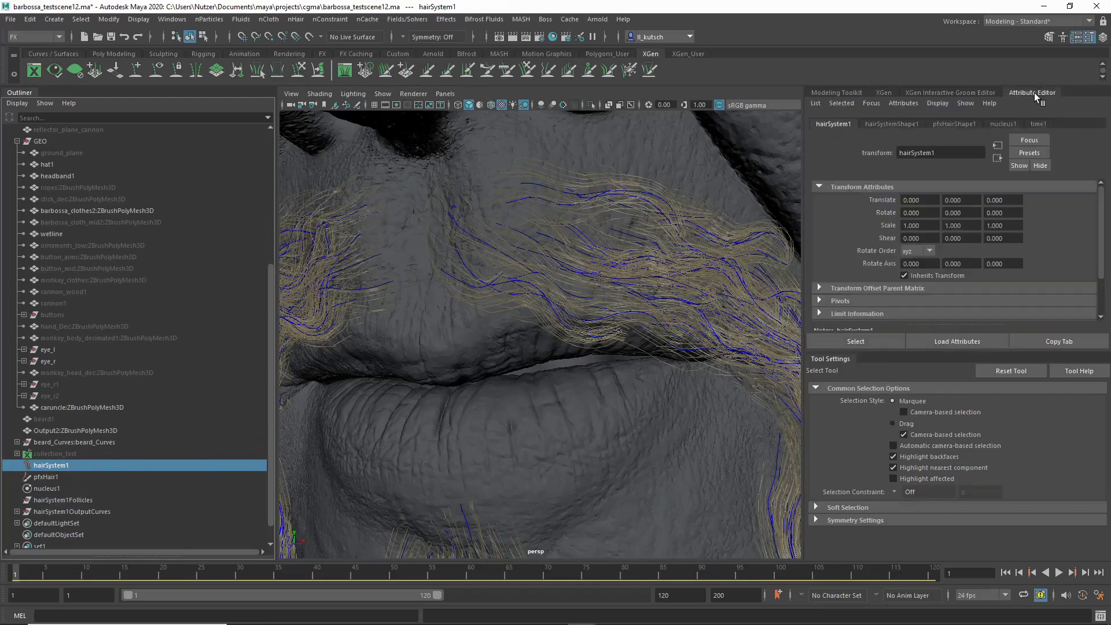
left_click(833, 360)
left_click(891, 124)
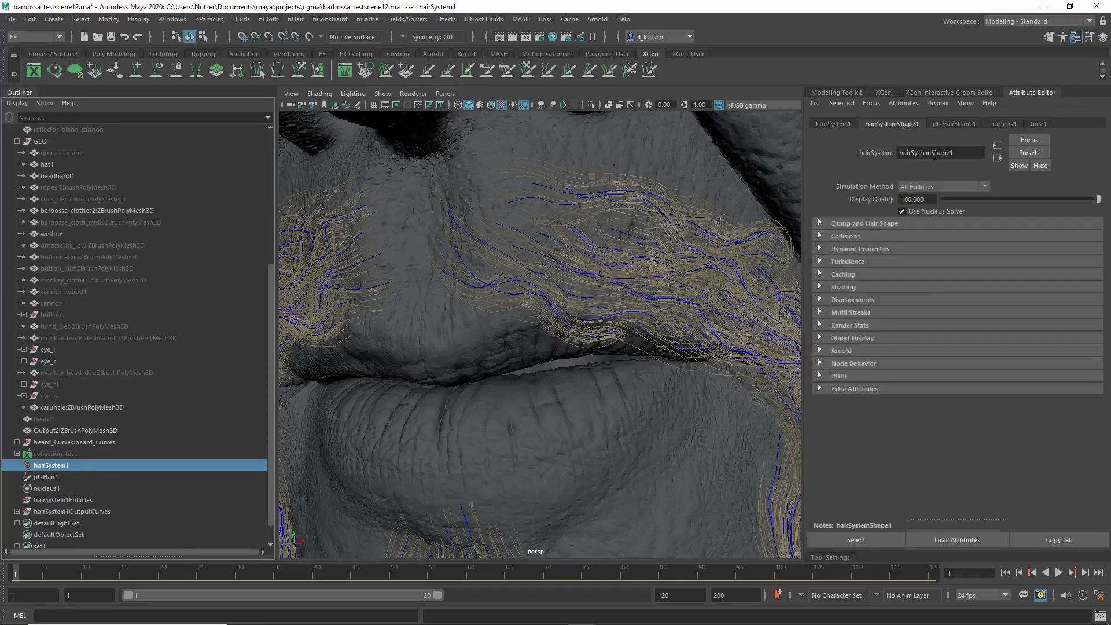
left_click(856, 226)
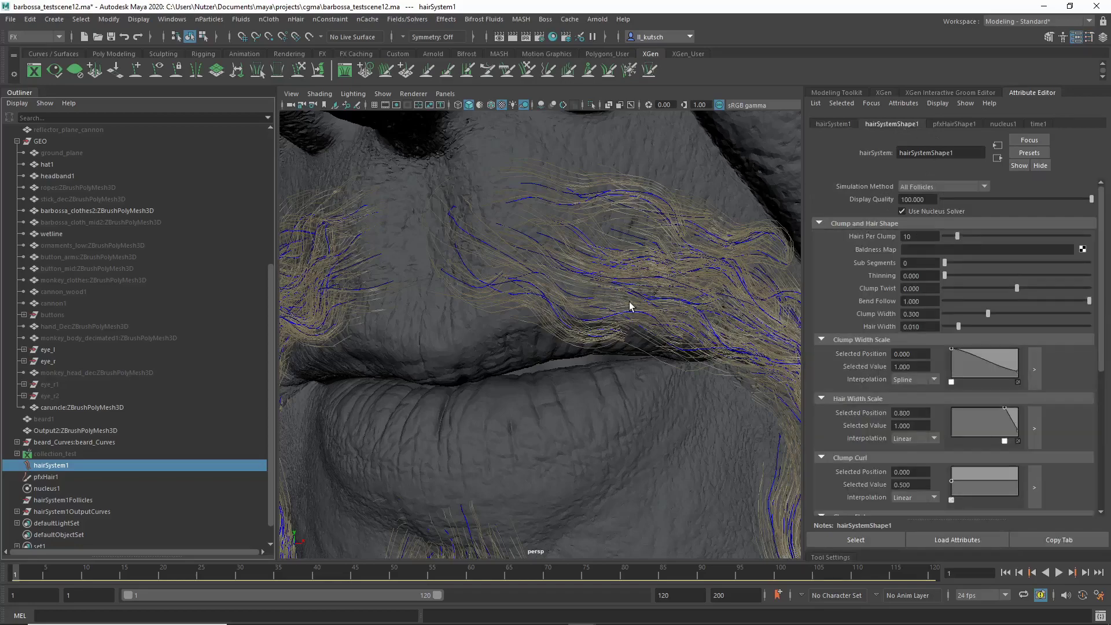
Set hairSystemShape1's Hairs Per Clump to 5 and examine the strands around the mouth and beard
right_click_drag(629, 307, 581, 295, "alt")
left_click_drag(671, 277, 629, 290, "alt")
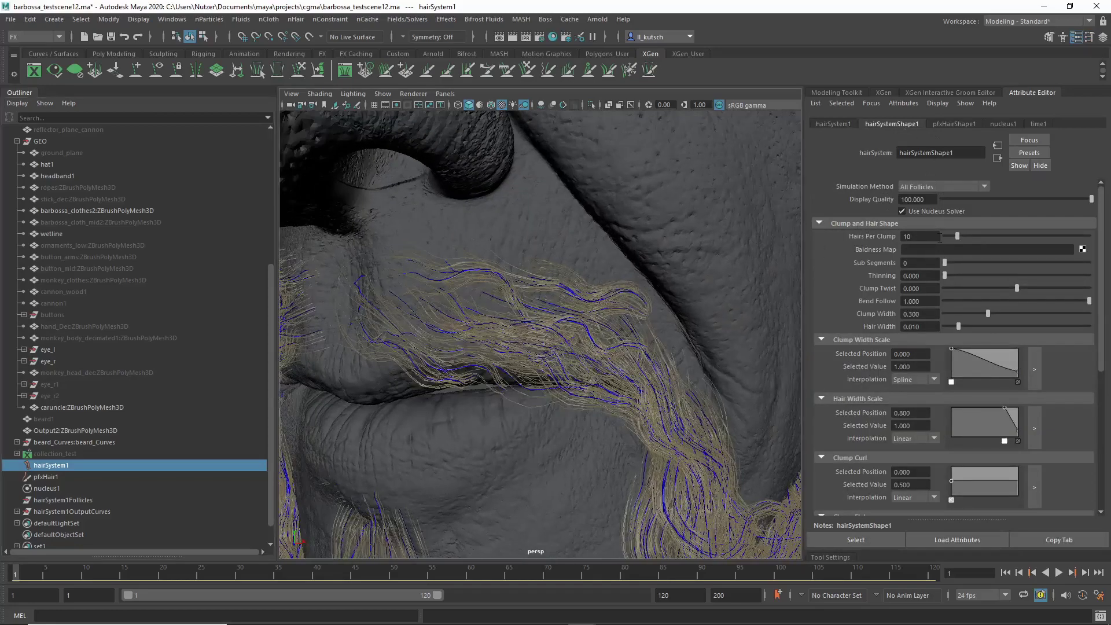
left_click_drag(950, 238, 950, 237)
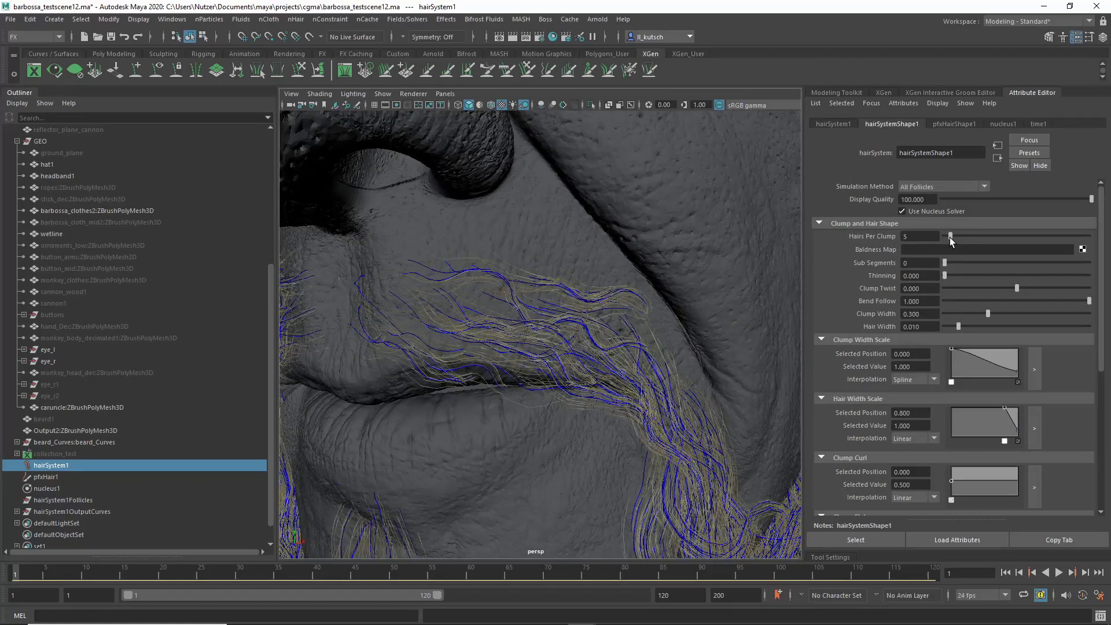
right_click_drag(623, 285, 483, 260, "alt")
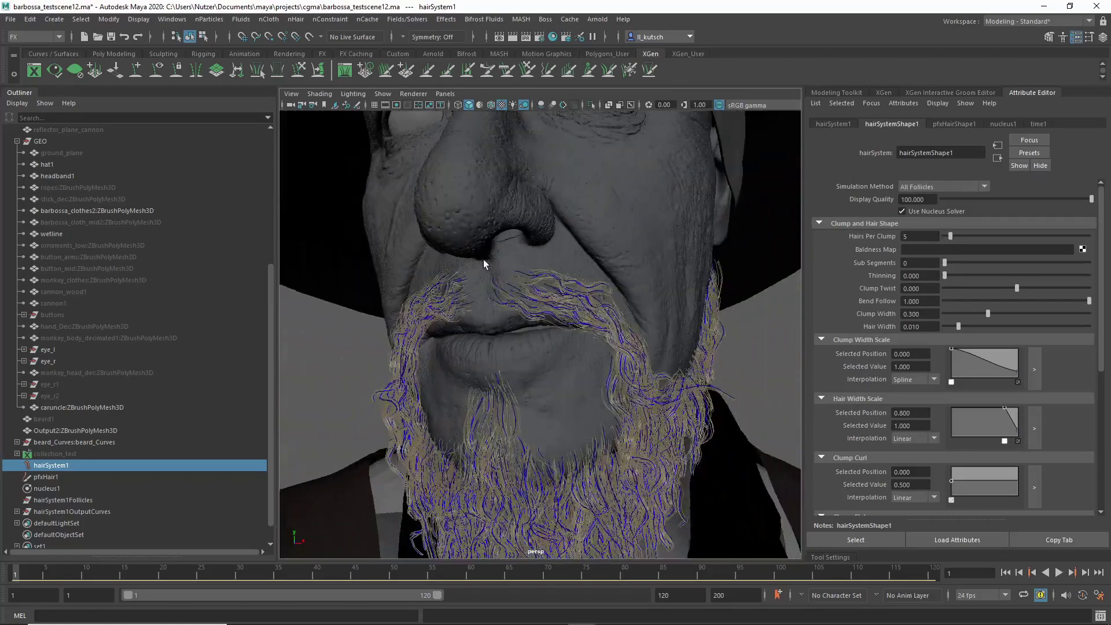
left_click_drag(484, 260, 580, 327, "alt")
middle_click_drag(580, 328, 592, 301, "alt")
right_click_drag(592, 301, 564, 348, "alt")
left_click_drag(563, 348, 577, 346, "alt")
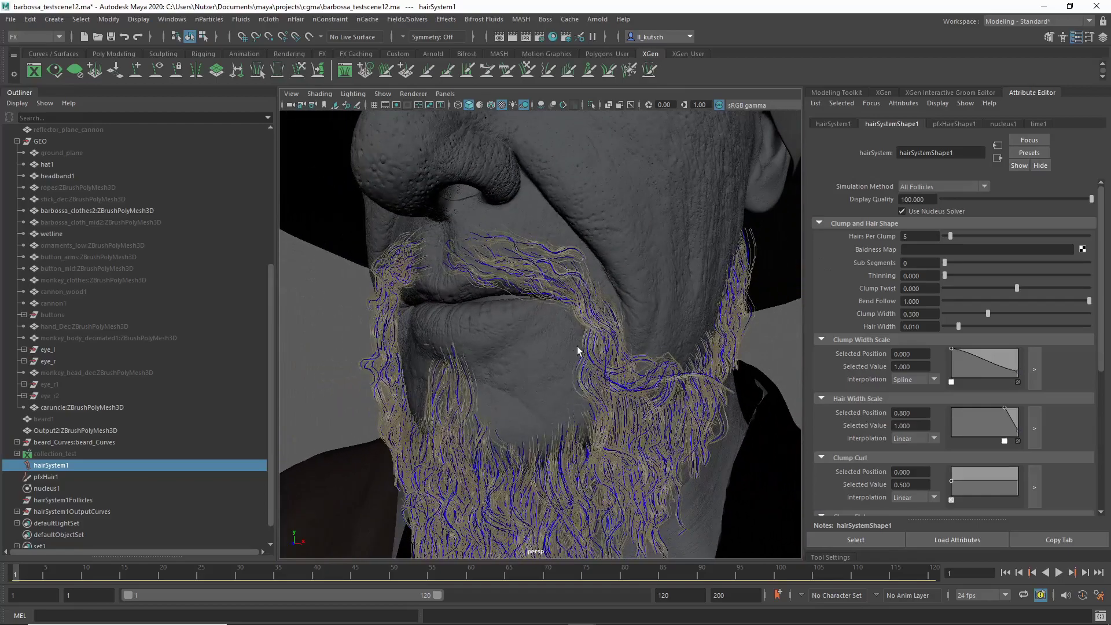
right_click_drag(578, 346, 614, 353, "alt")
middle_click_drag(615, 353, 614, 336, "alt")
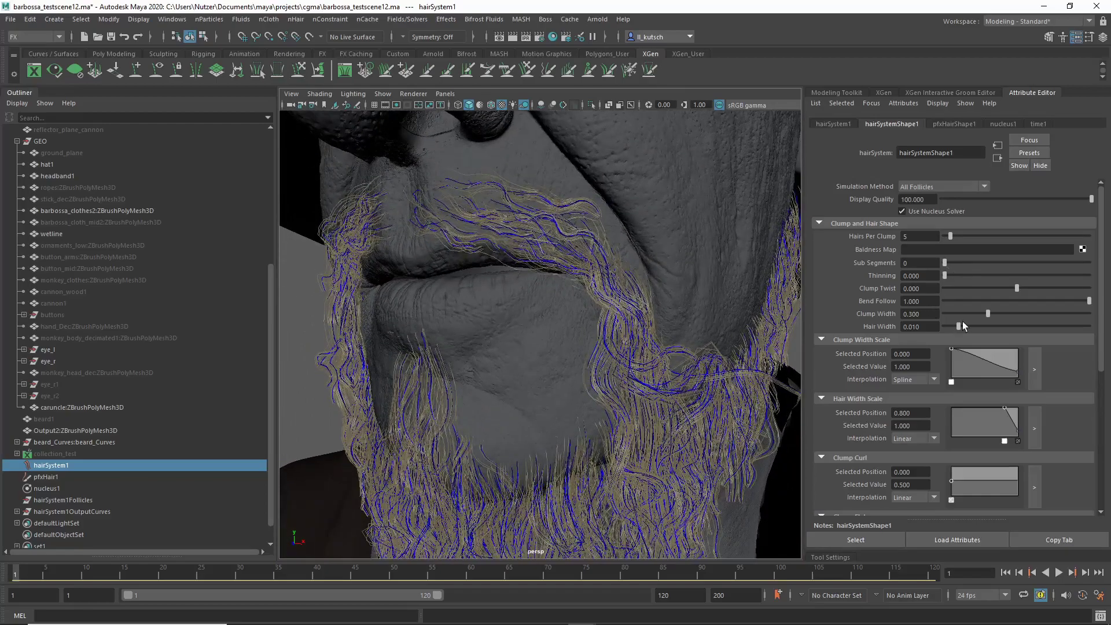
Try a Sub Segments value of 4 on the hair system, compare the strands' smoothness, and settle on 2
right_click_drag(716, 259, 824, 284, "alt")
middle_click_drag(648, 284, 627, 311, "alt")
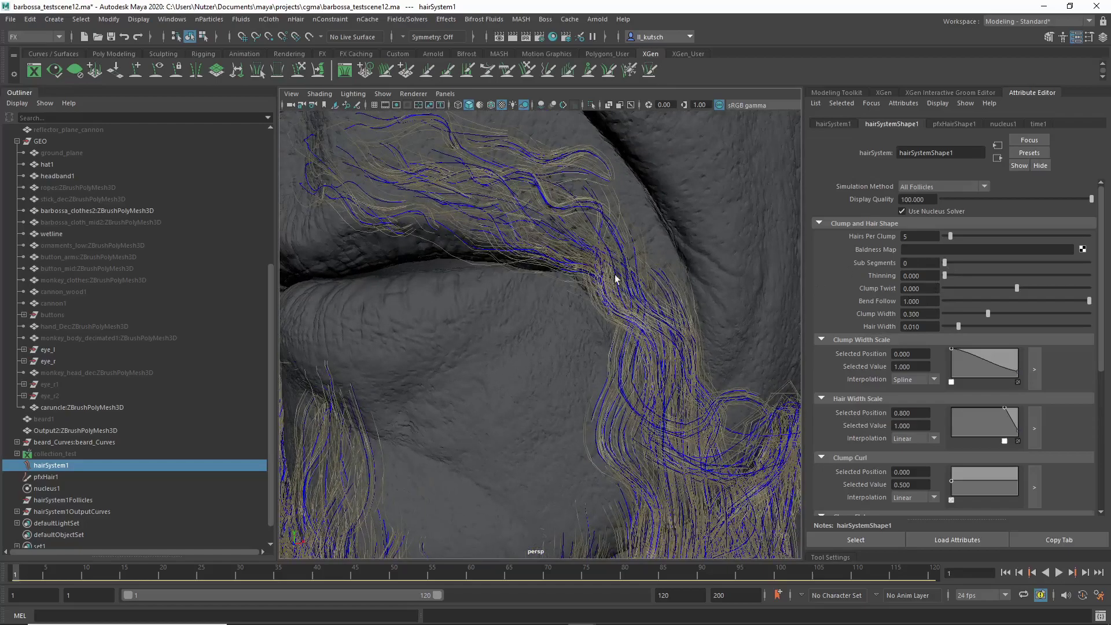
right_click_drag(614, 274, 622, 332, "alt")
left_click_drag(623, 332, 634, 328, "alt")
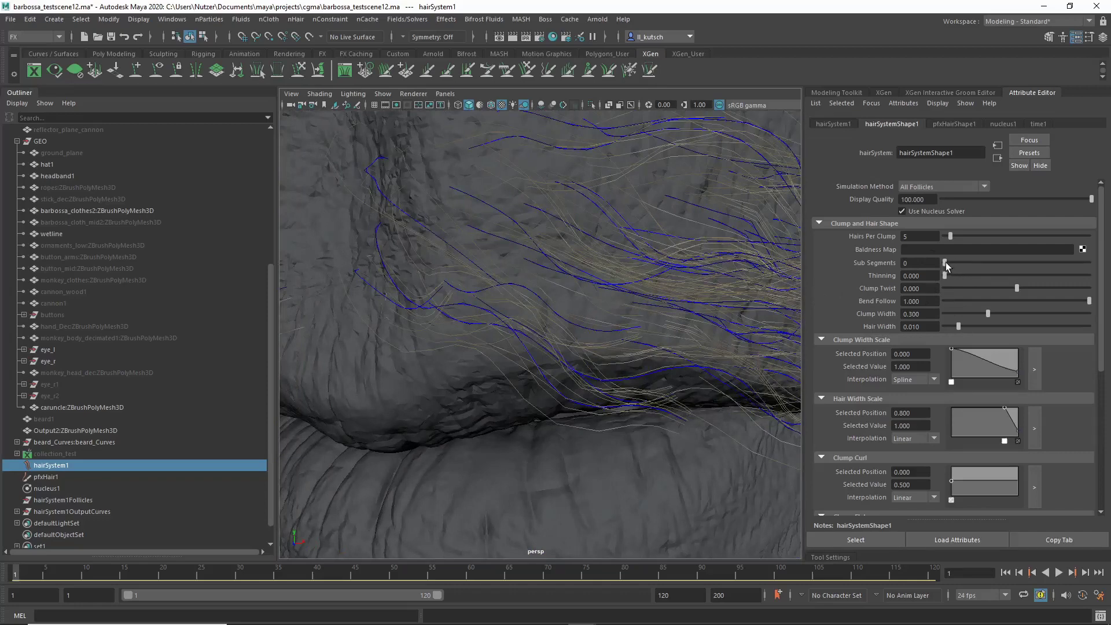
left_click_drag(945, 264, 999, 262)
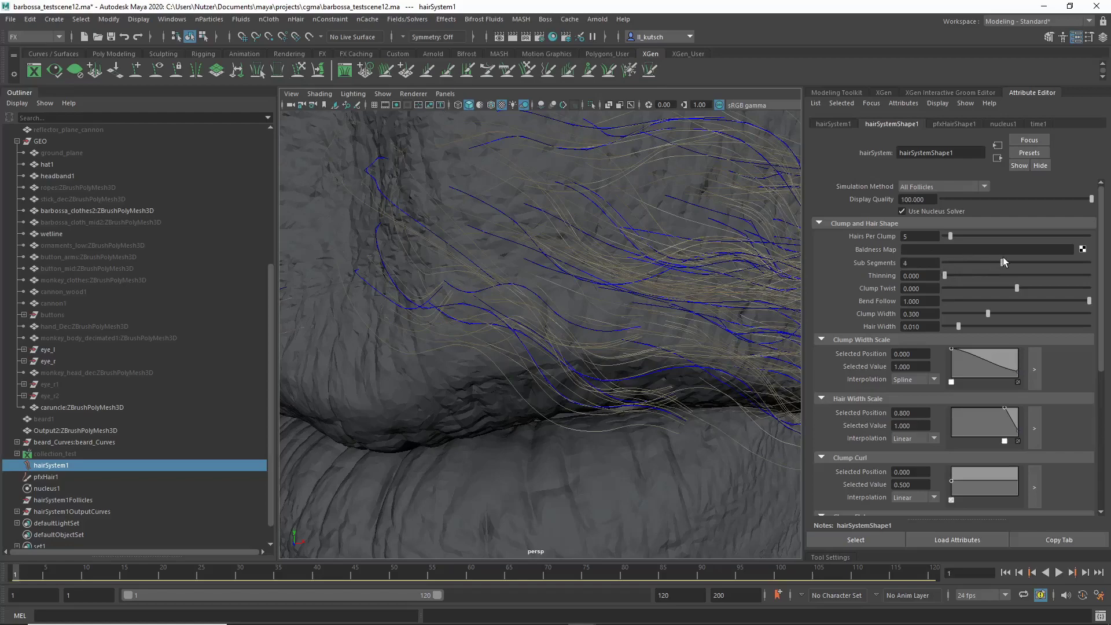
right_click_drag(725, 292, 597, 292, "alt")
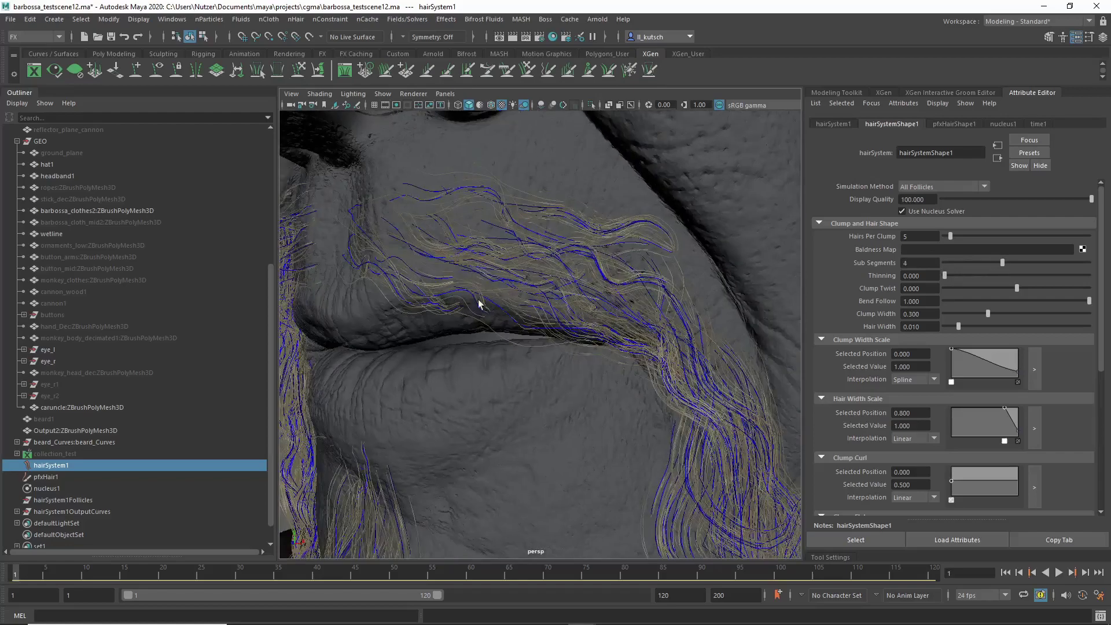
right_click_drag(478, 303, 630, 308, "alt")
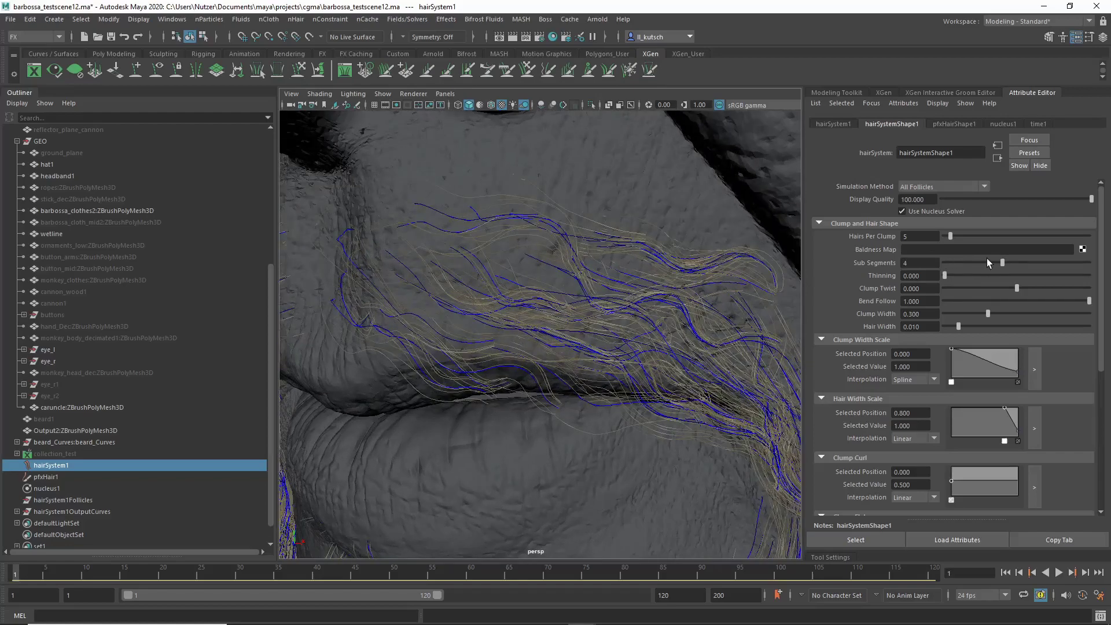
right_click_drag(691, 323, 497, 310, "alt")
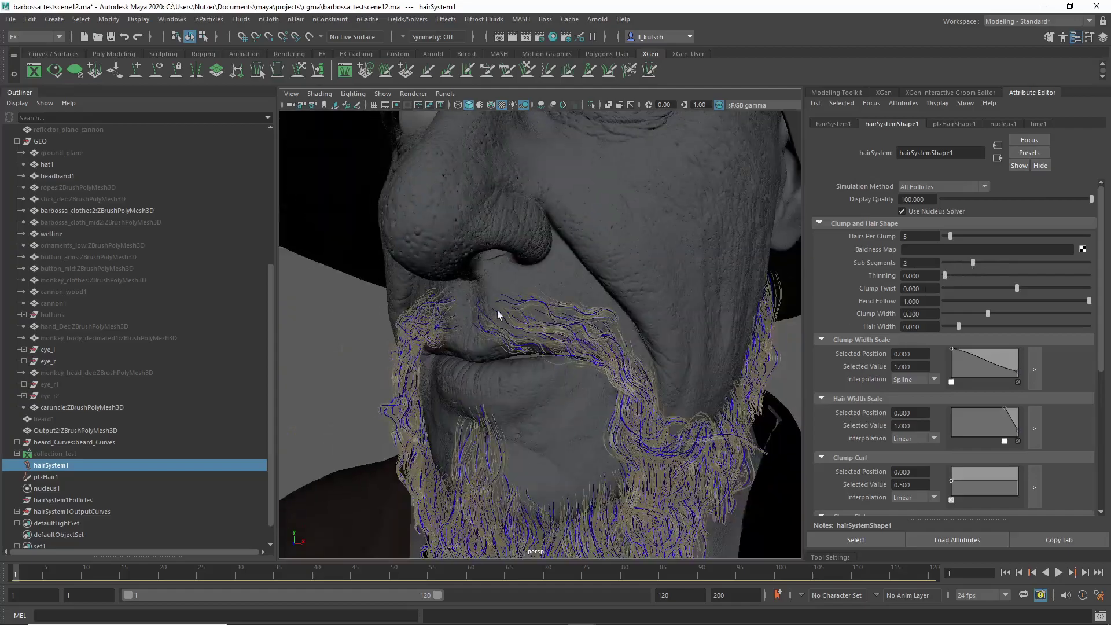
Set the hair system's Thinning to 0.250 while viewing the tips of the beard strands
middle_click_drag(504, 324, 496, 260, "alt")
right_click_drag(495, 261, 512, 275, "alt")
left_click_drag(512, 276, 628, 318, "alt")
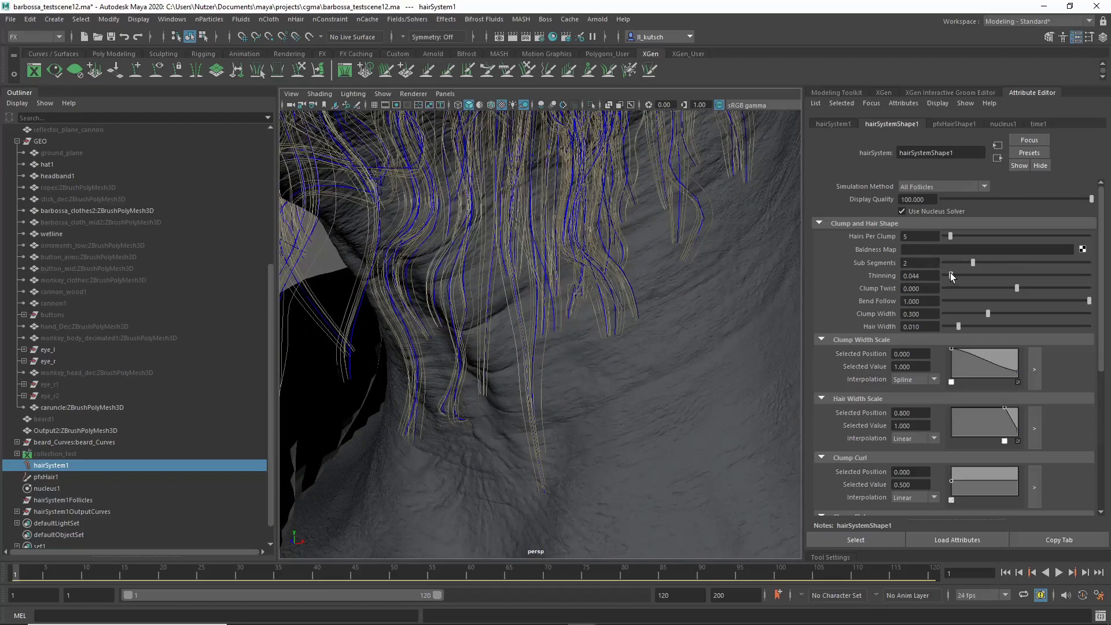
left_click_drag(956, 276, 980, 276)
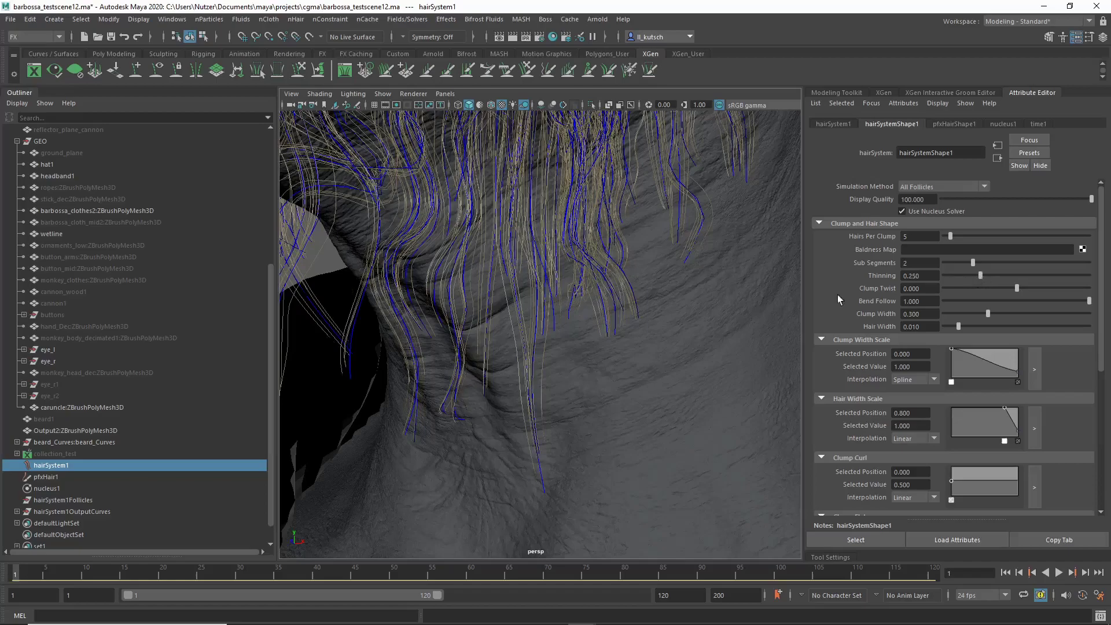
Set the hair system's Clump Twist to 0.258 and check its effect on the lower beard strands
right_click_drag(591, 283, 627, 317, "alt")
mouse_move(627, 318)
left_mouse_down("alt")
mouse_move(617, 317)
mouse_move(641, 327)
left_mouse_up("alt")
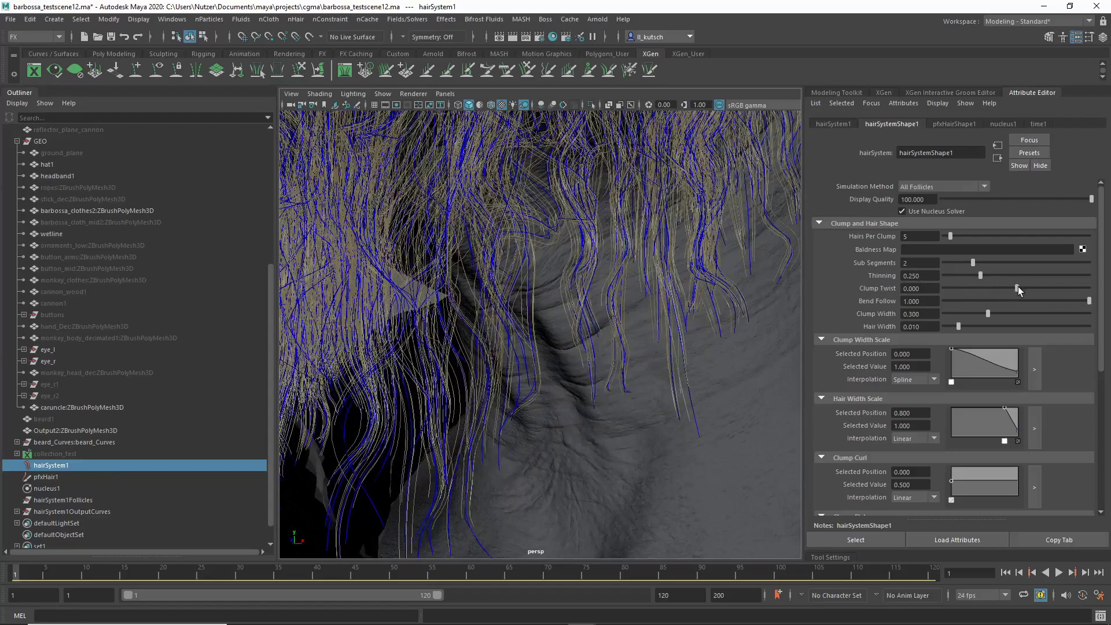
mouse_move(1018, 287)
left_mouse_down()
mouse_move(1064, 293)
mouse_move(1033, 296)
left_mouse_up()
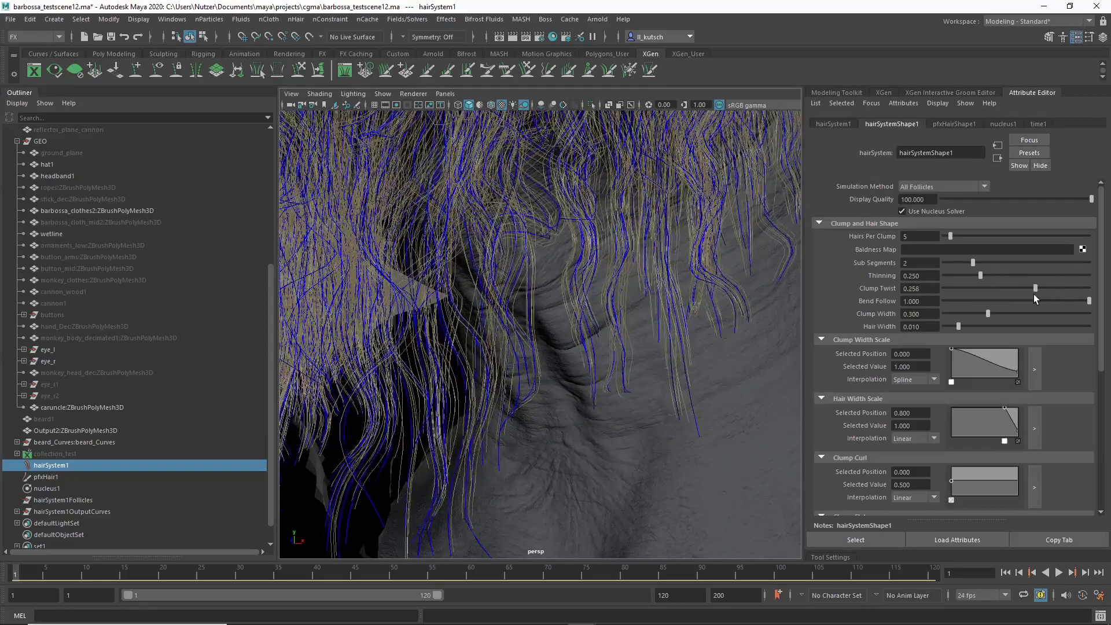
scroll(499, 294, "down", 3)
left_click_drag(625, 301, 567, 321, "alt")
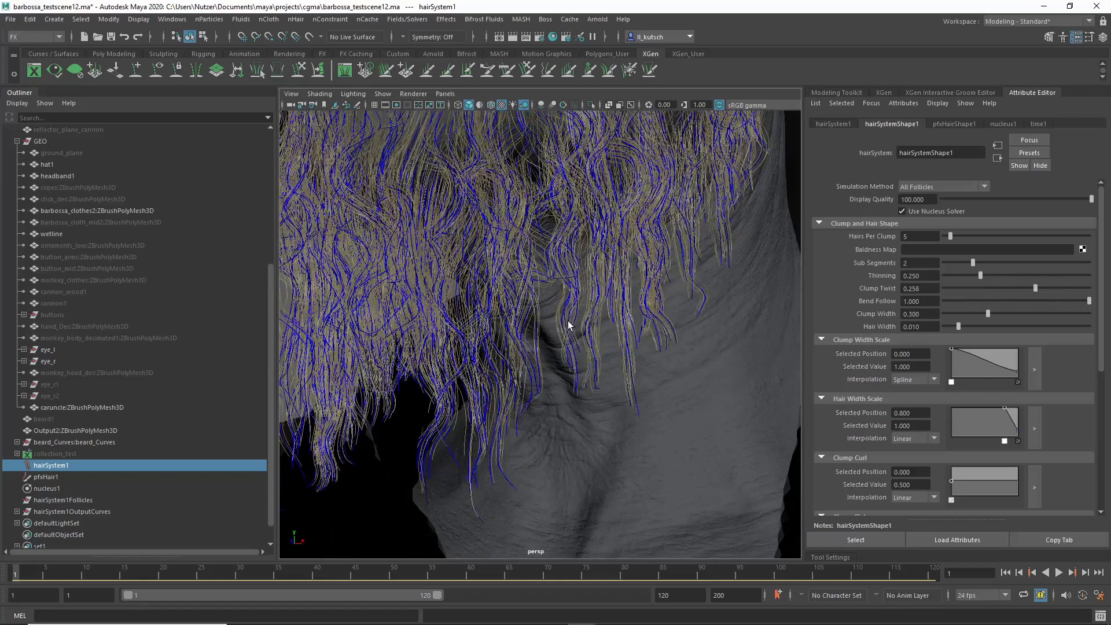
Increase the hair system's Hair Width to 0.047 and examine the beard strands from several distances
left_click_drag(459, 320, 480, 319, "alt")
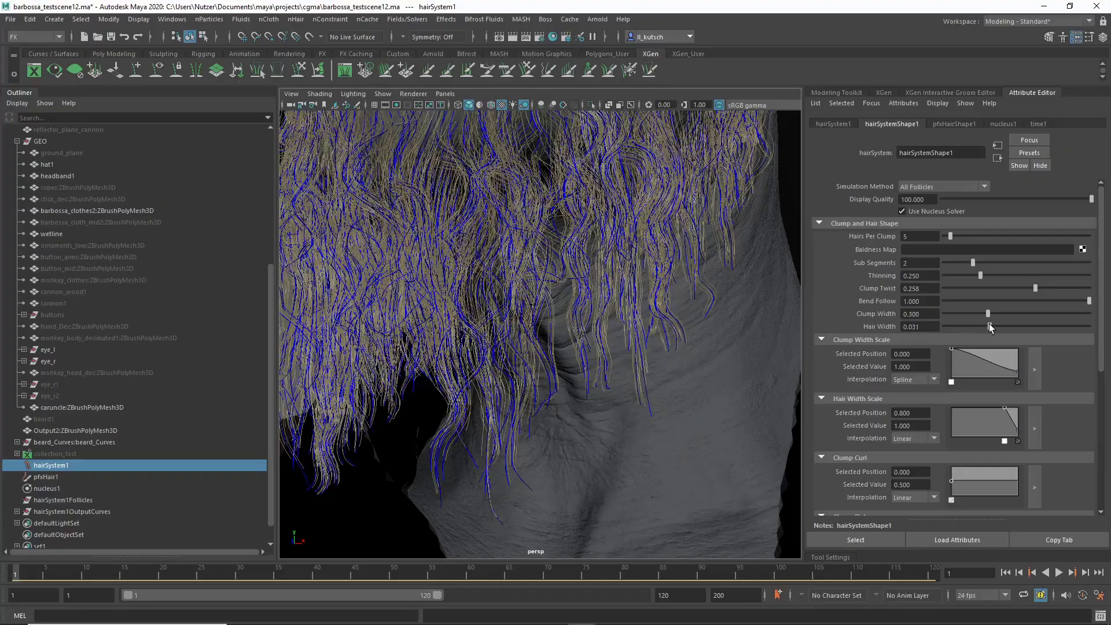
left_click_drag(989, 325, 1011, 320)
right_click_drag(584, 316, 538, 321, "alt")
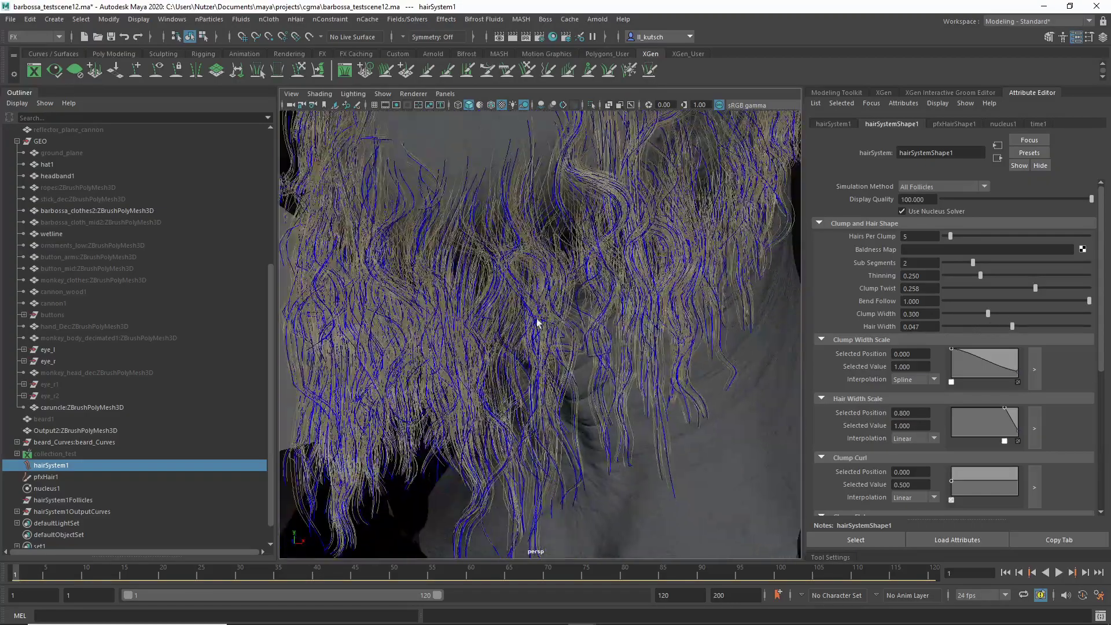
left_click_drag(538, 321, 521, 316, "alt")
right_click_drag(521, 316, 564, 340, "alt")
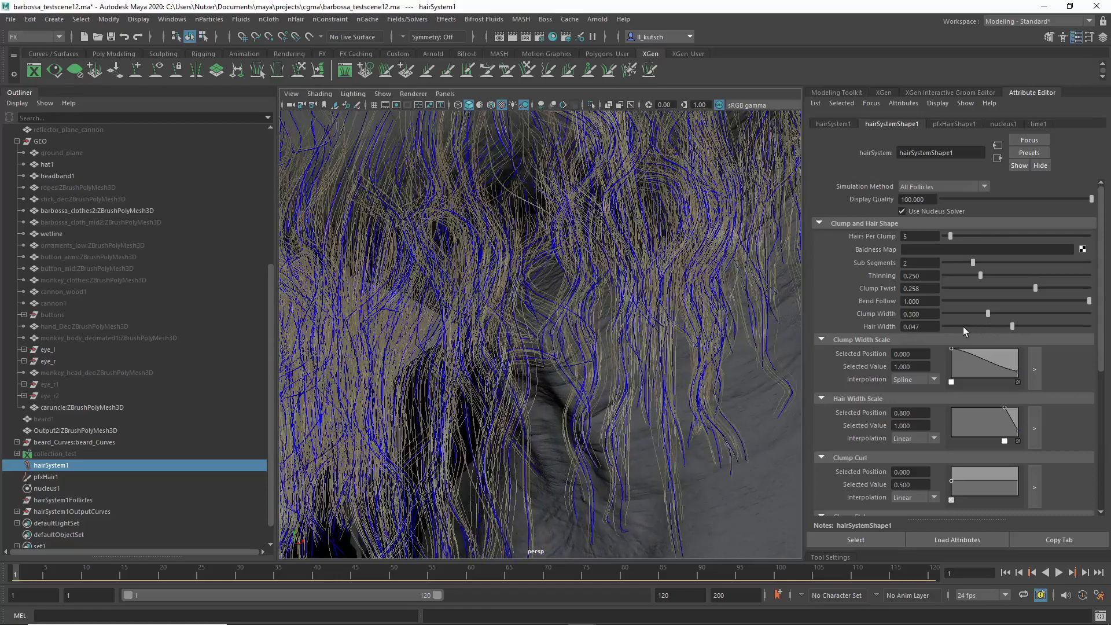
Set the hair system's Hair Width to 0.010 and view the lower beard strands again
left_click(924, 328)
type("1")
key("Return")
right_click_drag(704, 353, 510, 354, "alt")
left_click_drag(510, 354, 531, 351, "alt")
scroll(533, 354, "up", 4)
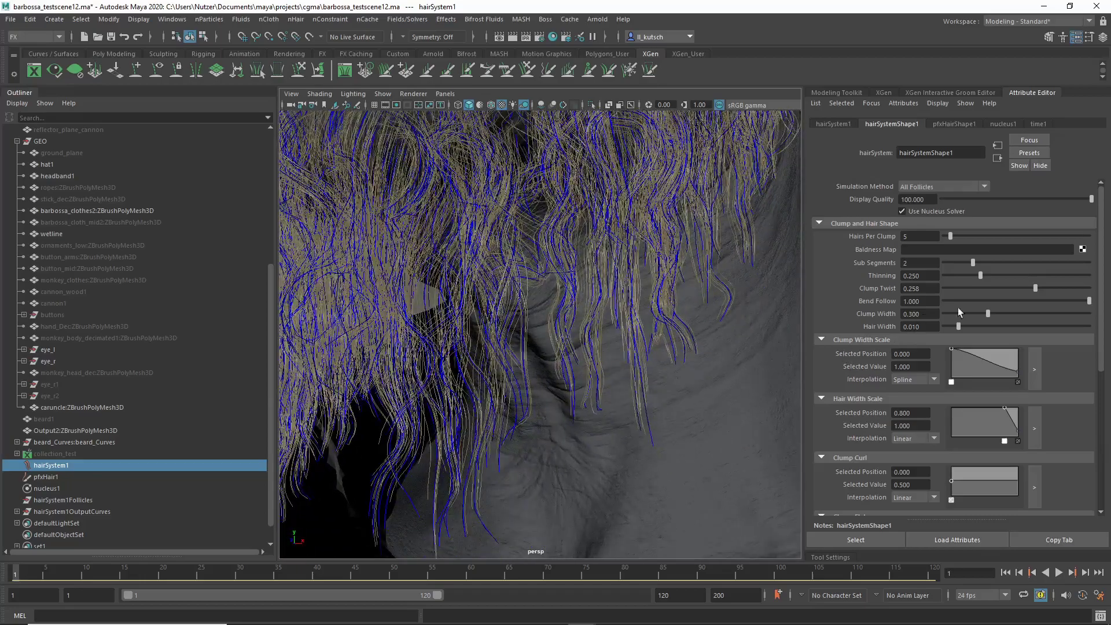
Reduce the hair system's Clump Width to 0.214 while viewing the strands around the mouth
middle_click_drag(601, 248, 594, 375, "alt")
left_click_drag(586, 370, 560, 365, "alt")
middle_click_drag(560, 365, 594, 439, "alt")
scroll(556, 342, "down", 3)
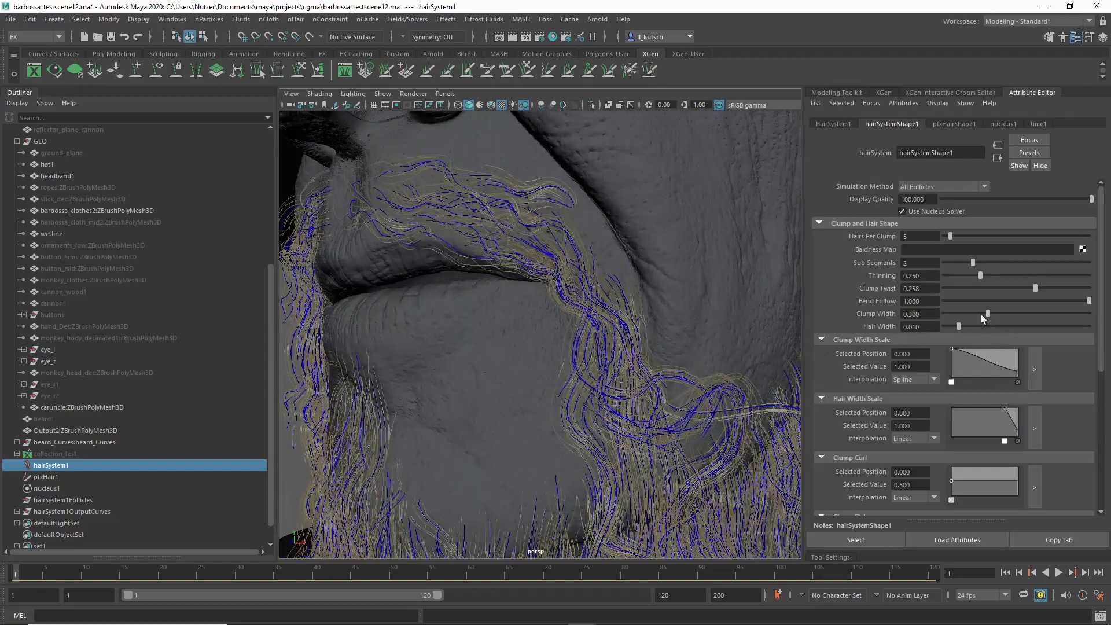
mouse_move(981, 316)
left_mouse_down()
mouse_move(925, 307)
mouse_move(1001, 307)
mouse_move(974, 307)
left_mouse_up()
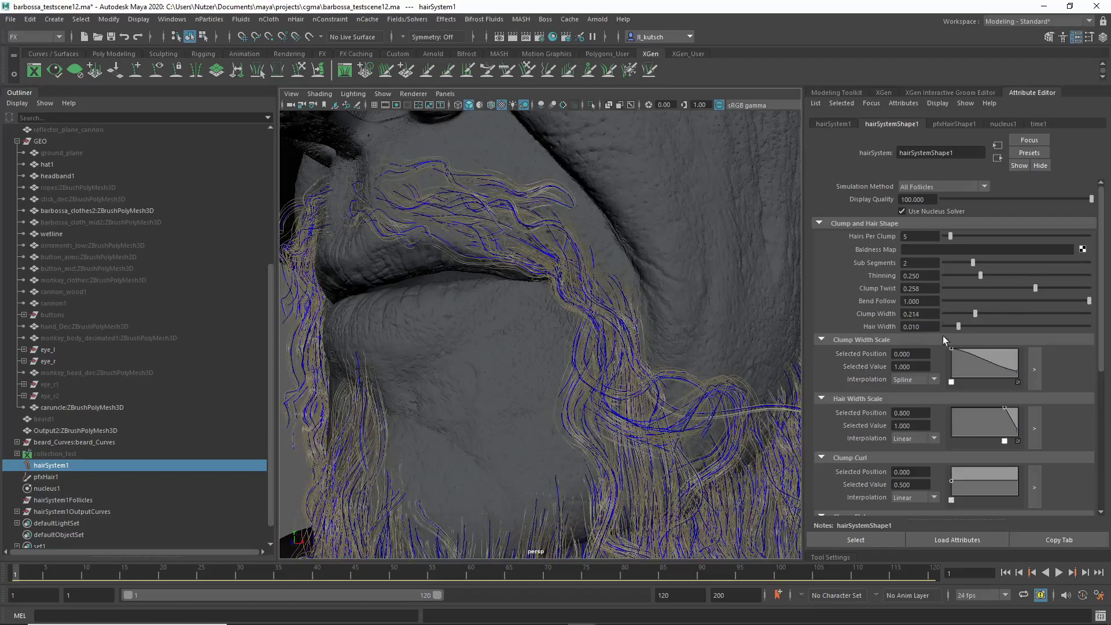
Adjust the Clump Width Scale curve's end point to position 0.9903 and value 0.1854 while viewing the beard tips
left_click(1033, 370)
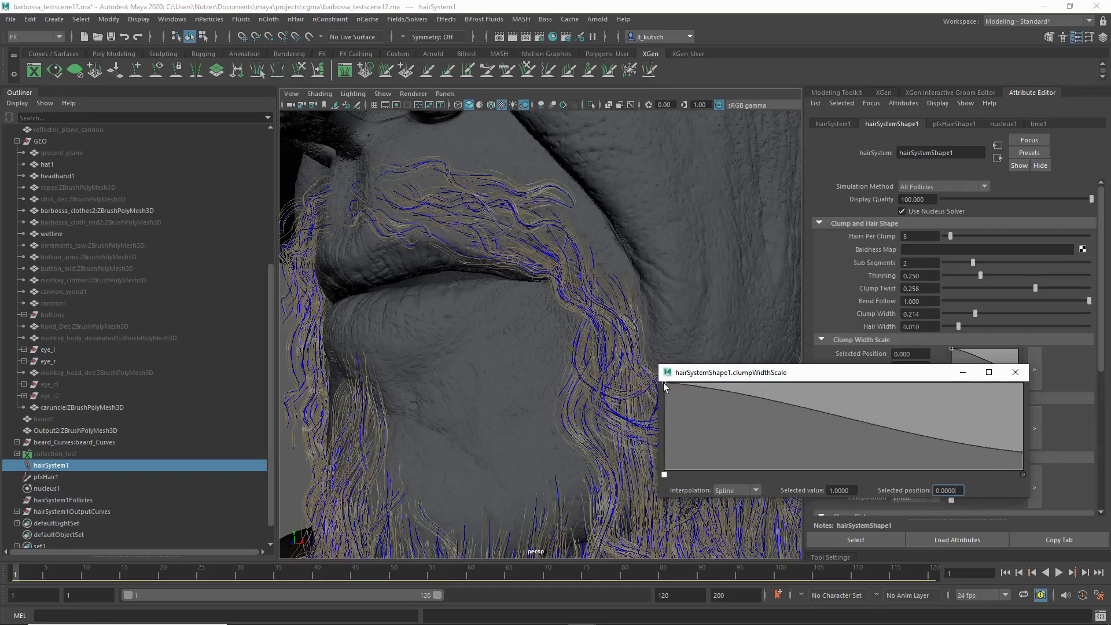
left_click_drag(663, 383, 625, 381)
scroll(513, 353, "down", 5)
middle_click_drag(512, 353, 412, 302, "alt")
scroll(412, 302, "up", 4)
scroll(413, 301, "up", 2)
mouse_move(1022, 452)
left_mouse_down()
mouse_move(1028, 473)
mouse_move(1022, 393)
mouse_move(1018, 453)
left_mouse_up()
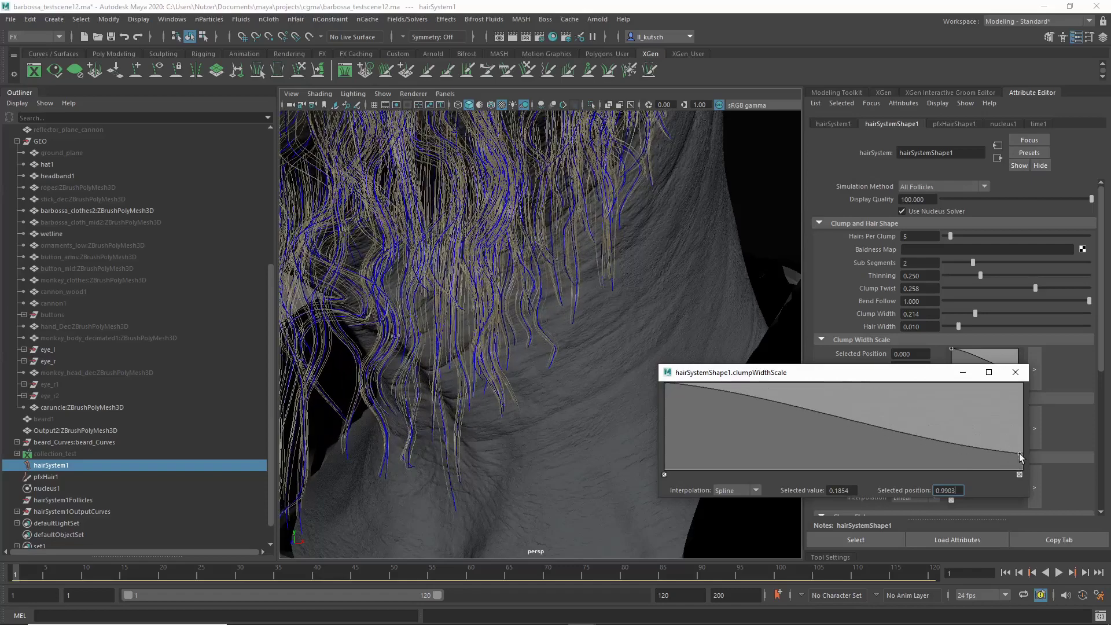
left_click(1015, 372)
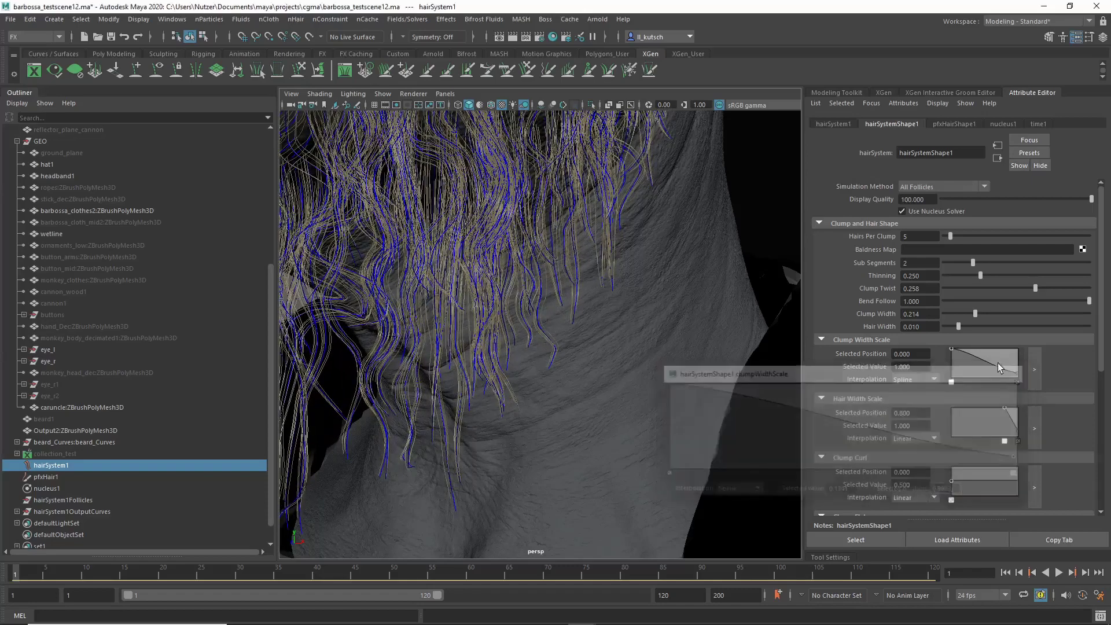
Try a Curl displacement of 0.500 on the beard hair and reset it to 0.000
scroll(997, 363, "down", 6)
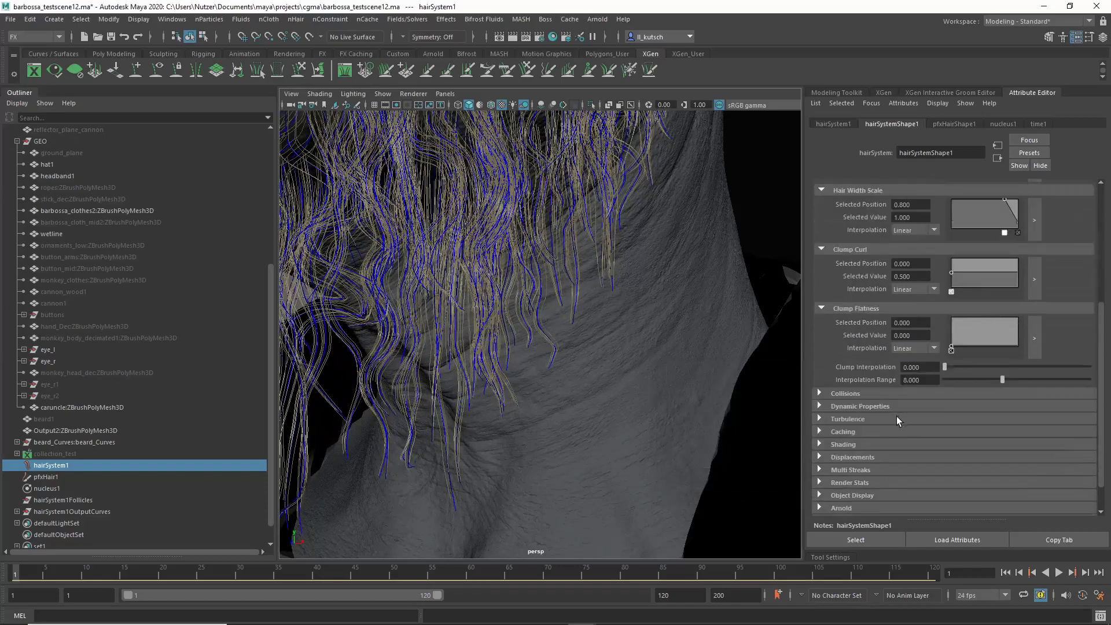
scroll(856, 456, "down", 1)
left_click(865, 424)
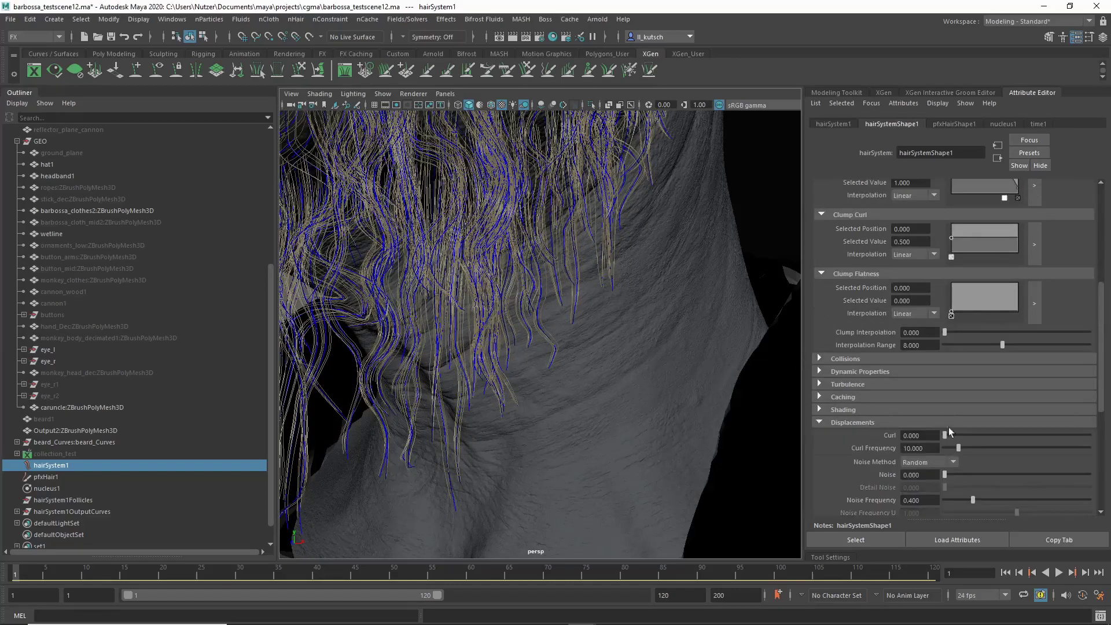
scroll(948, 427, "down", 1)
left_click_drag(945, 401, 1108, 404)
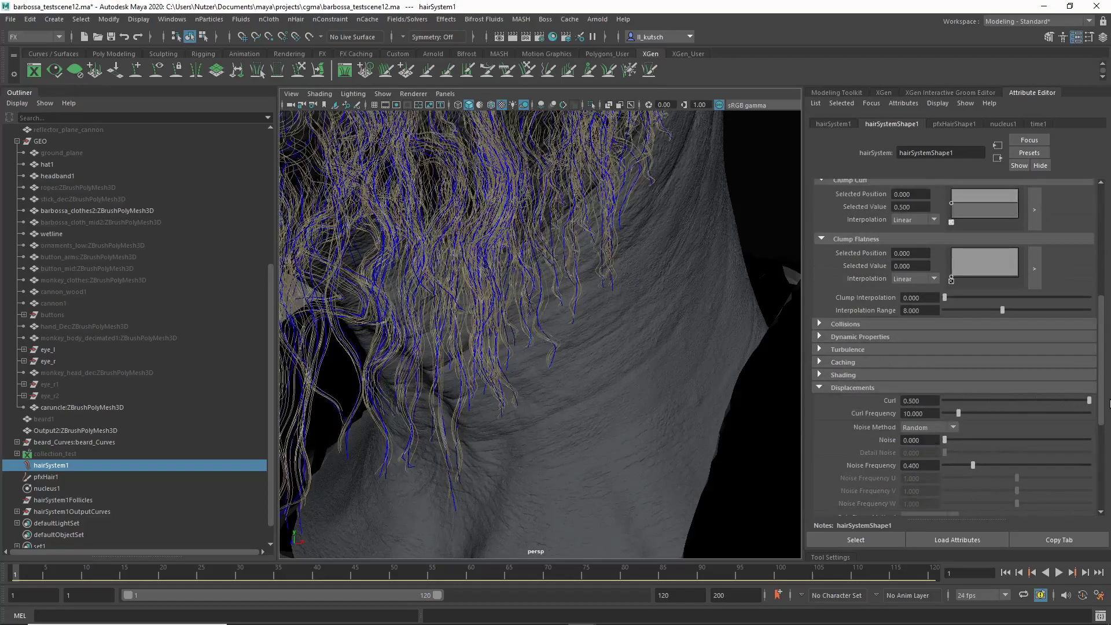
left_click_drag(1008, 398, 918, 406)
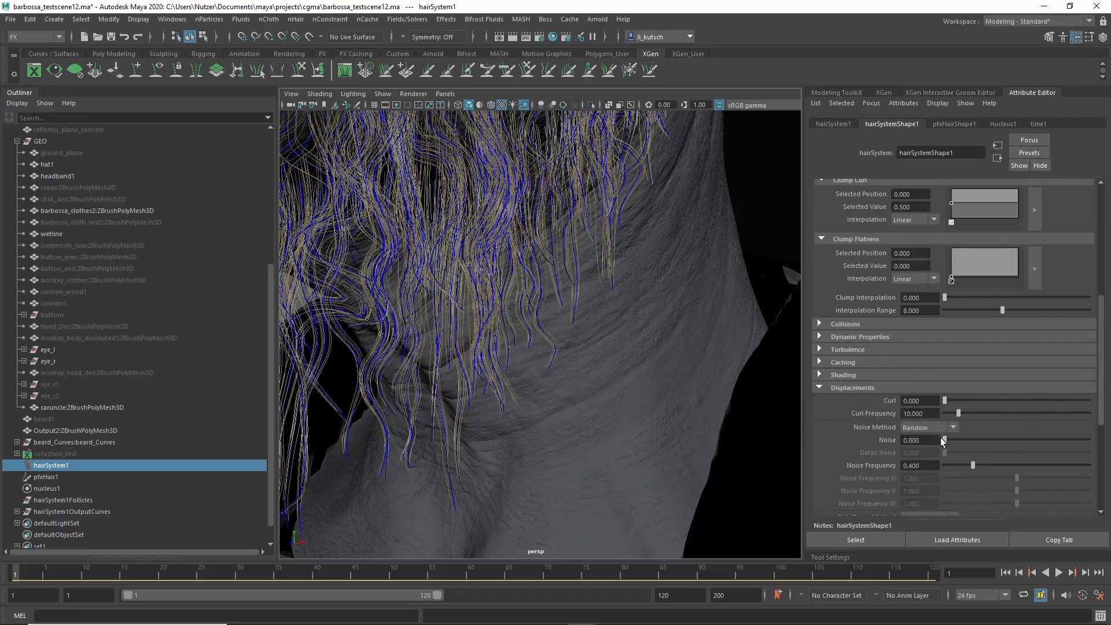
Set the hair system's displacement Noise to 0.500 and view its effect on the whole beard
left_click_drag(945, 441, 1108, 450)
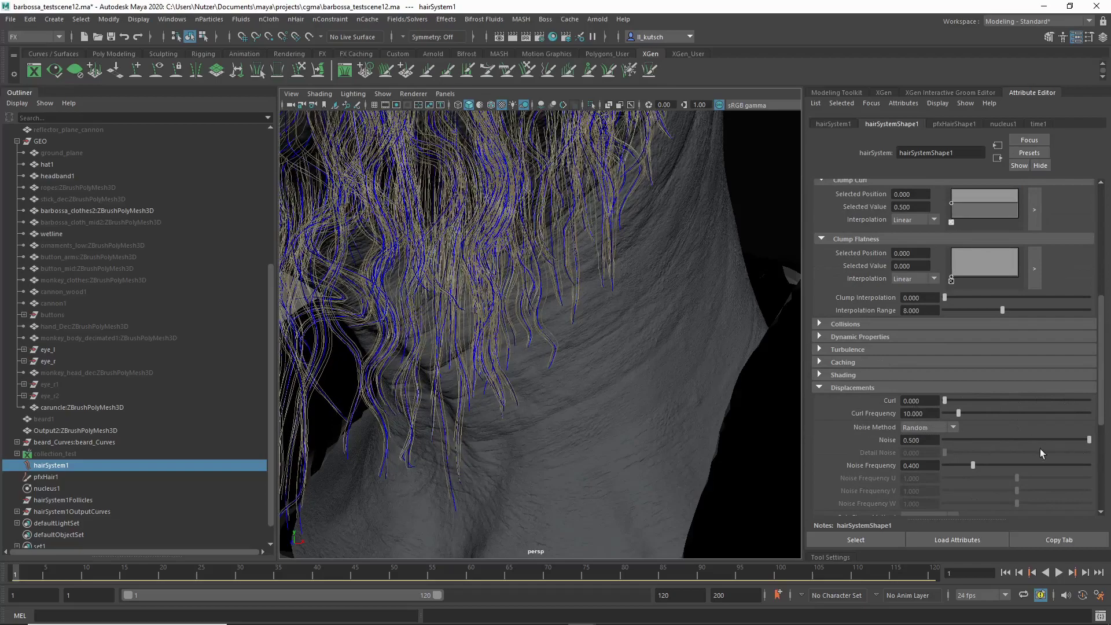
scroll(512, 335, "down", 4)
middle_click_drag(508, 340, 627, 422, "alt")
scroll(627, 421, "down", 5)
left_click_drag(613, 418, 564, 400, "alt")
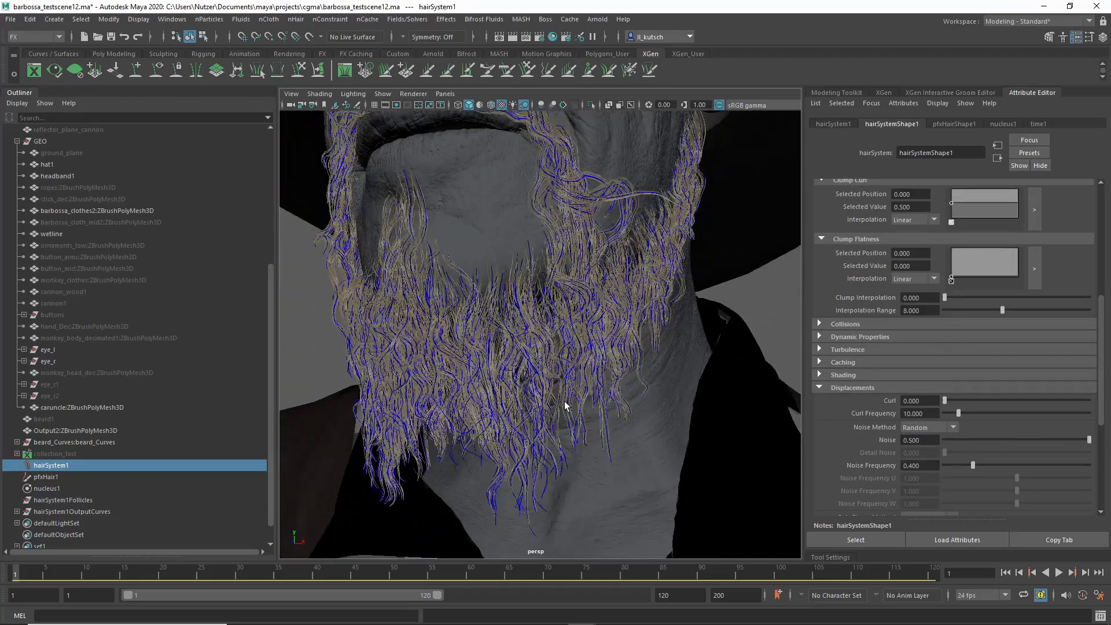
left_click_drag(570, 316, 553, 317, "alt")
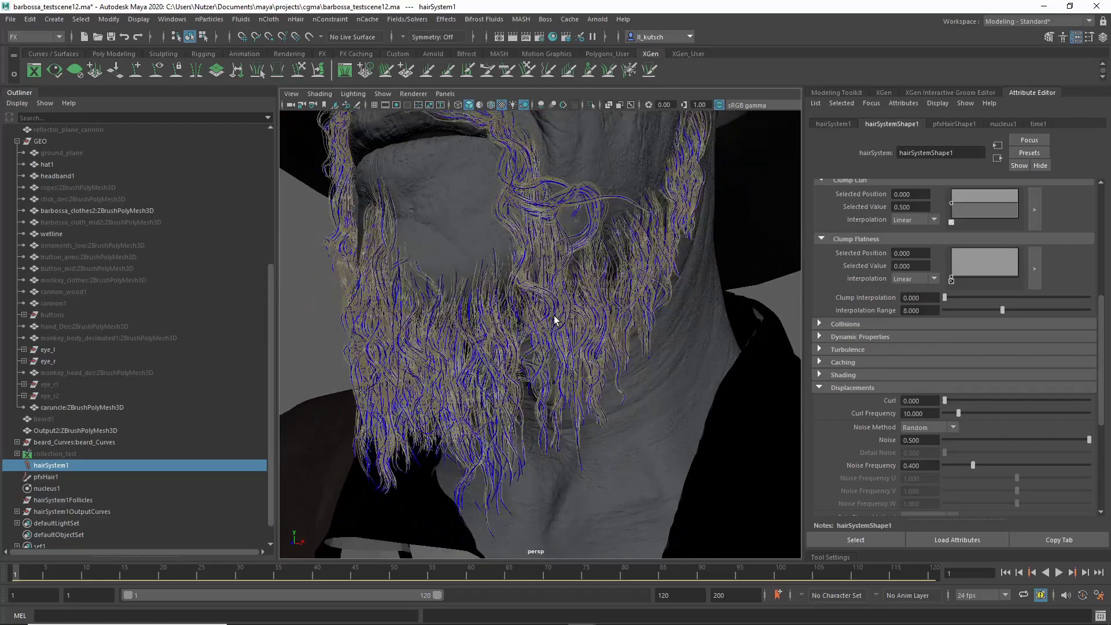
middle_click_drag(553, 317, 585, 346, "alt")
right_click_drag(602, 347, 652, 354, "alt")
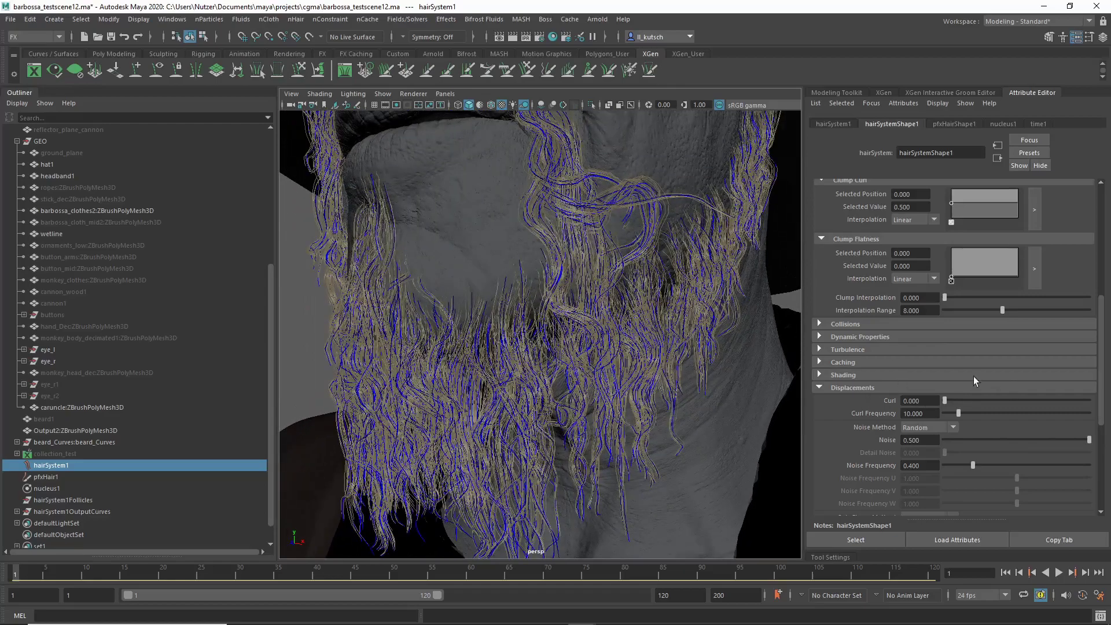
Examine the noise on the beard strands from the front and sides, both up close and from a distance
scroll(584, 361, "up", 3)
left_click_drag(587, 359, 600, 338, "alt")
scroll(664, 323, "down", 5)
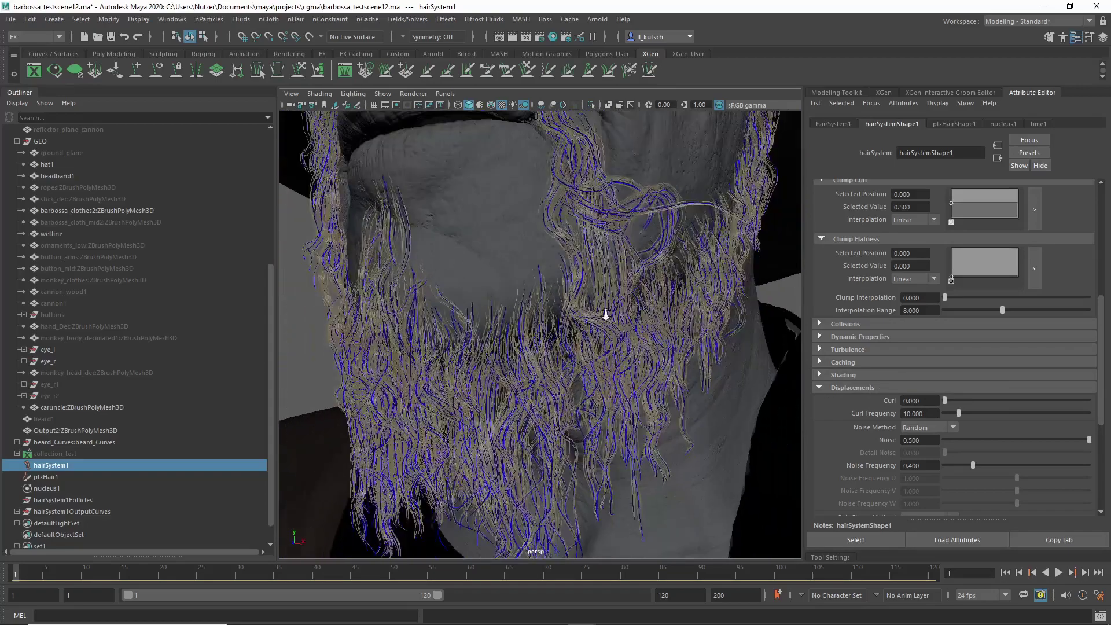
left_click_drag(677, 295, 549, 317, "alt")
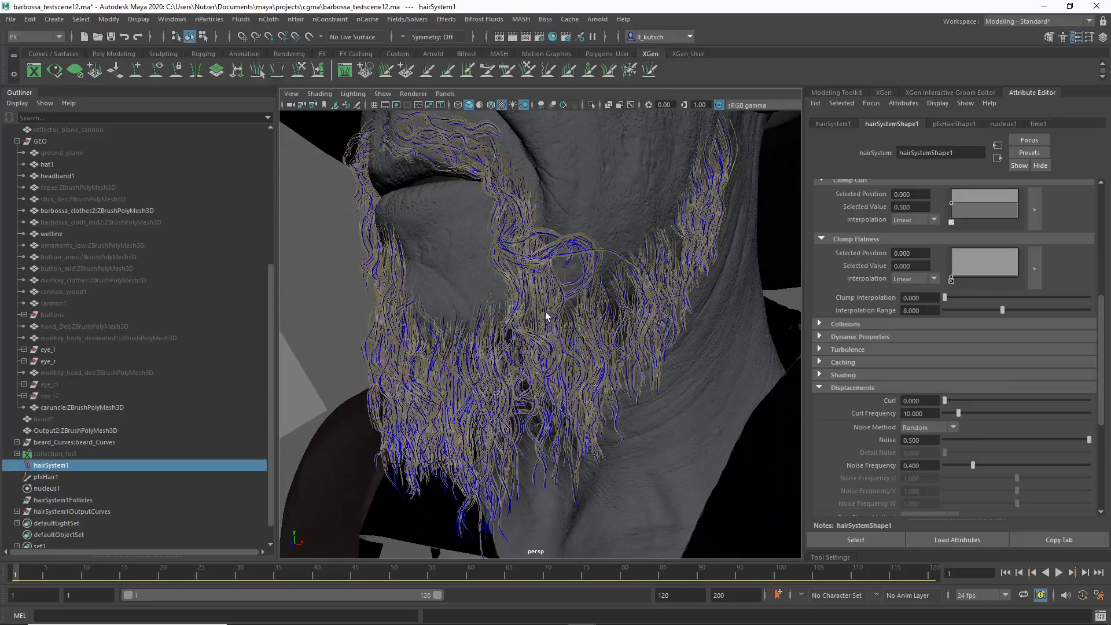
scroll(555, 320, "up", 2)
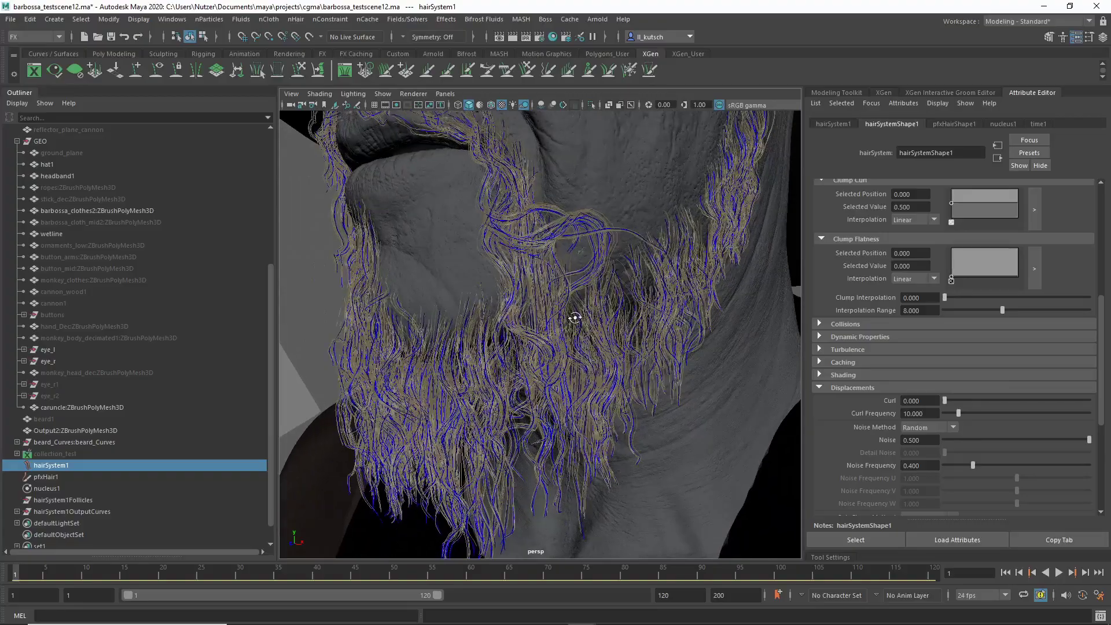
left_click_drag(575, 318, 627, 320, "alt")
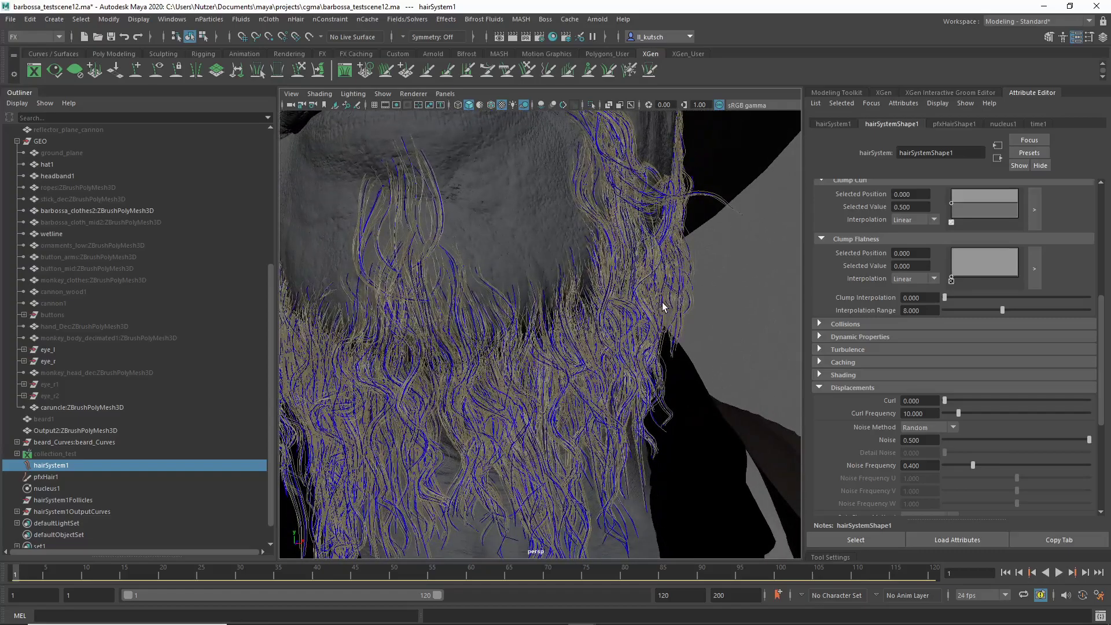
right_click_drag(663, 303, 617, 296, "alt")
mouse_move(616, 297)
left_mouse_down("alt")
mouse_move(574, 299)
mouse_move(629, 304)
left_mouse_up("alt")
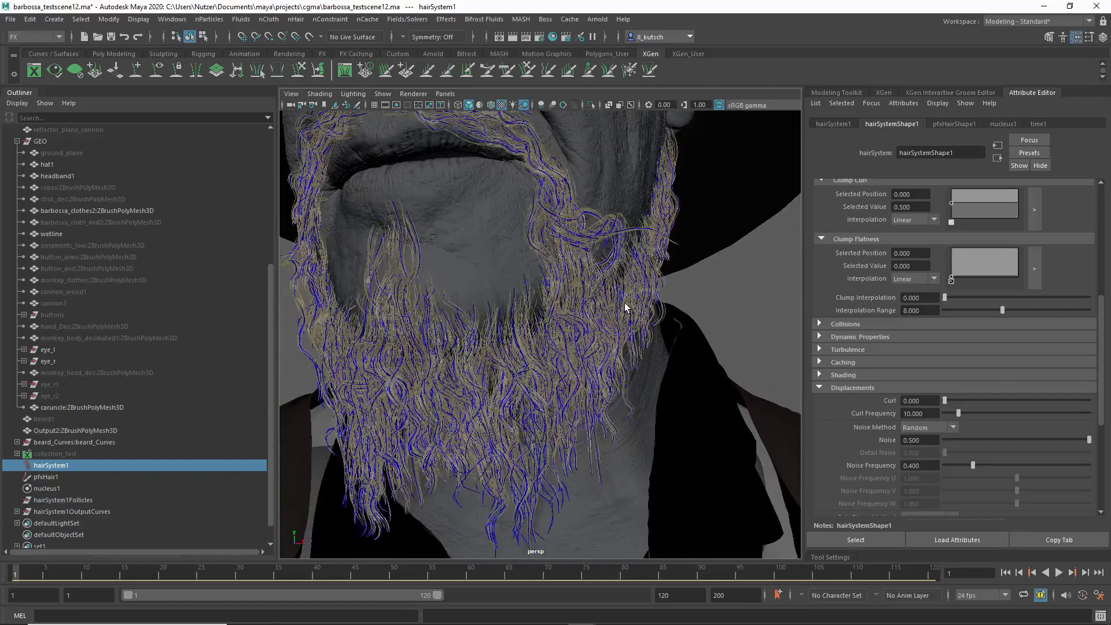
right_click_drag(550, 312, 536, 541, "alt")
left_click_drag(578, 325, 485, 342, "alt")
middle_click_drag(486, 342, 571, 349, "alt")
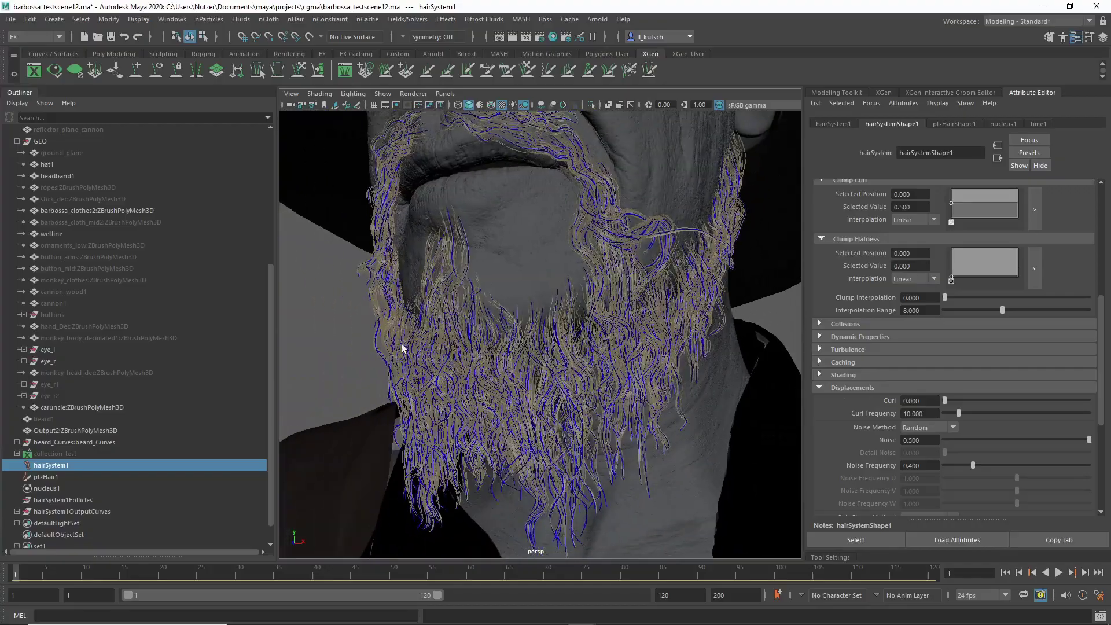
left_click_drag(404, 348, 384, 349, "alt")
right_click_drag(384, 349, 503, 348, "alt")
mouse_move(503, 348)
left_mouse_down("alt")
mouse_move(543, 347)
mouse_move(487, 338)
left_mouse_up("alt")
middle_click_drag(486, 338, 461, 336, "alt")
right_click_drag(461, 336, 496, 330, "alt")
scroll(602, 320, "down", 2)
scroll(601, 320, "up", 3)
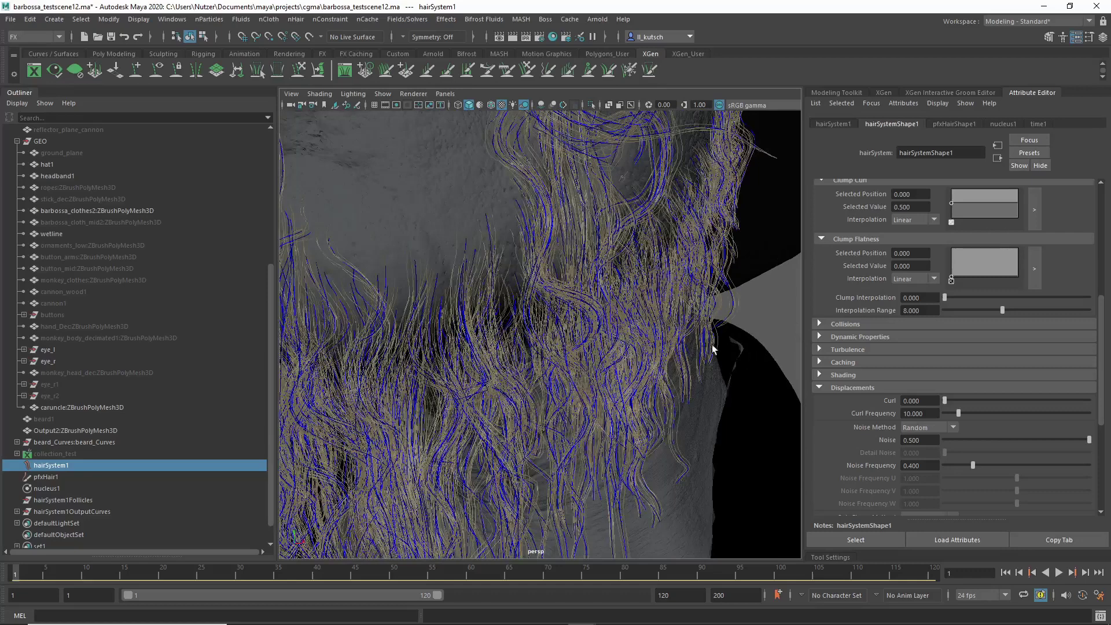
Add Displacement Scale curve points at position 0.2952, value 0.3907 and position 0.6839, value 0.7881, and check the beard strands
scroll(970, 446, "down", 3)
scroll(969, 446, "down", 1)
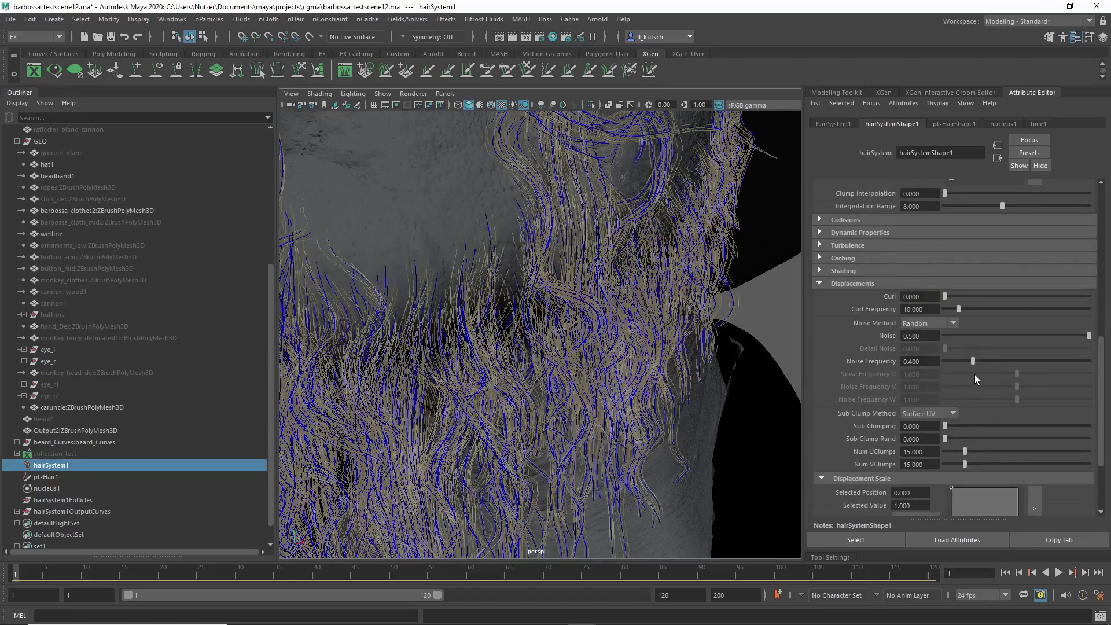
scroll(974, 374, "down", 2)
left_click(1034, 438)
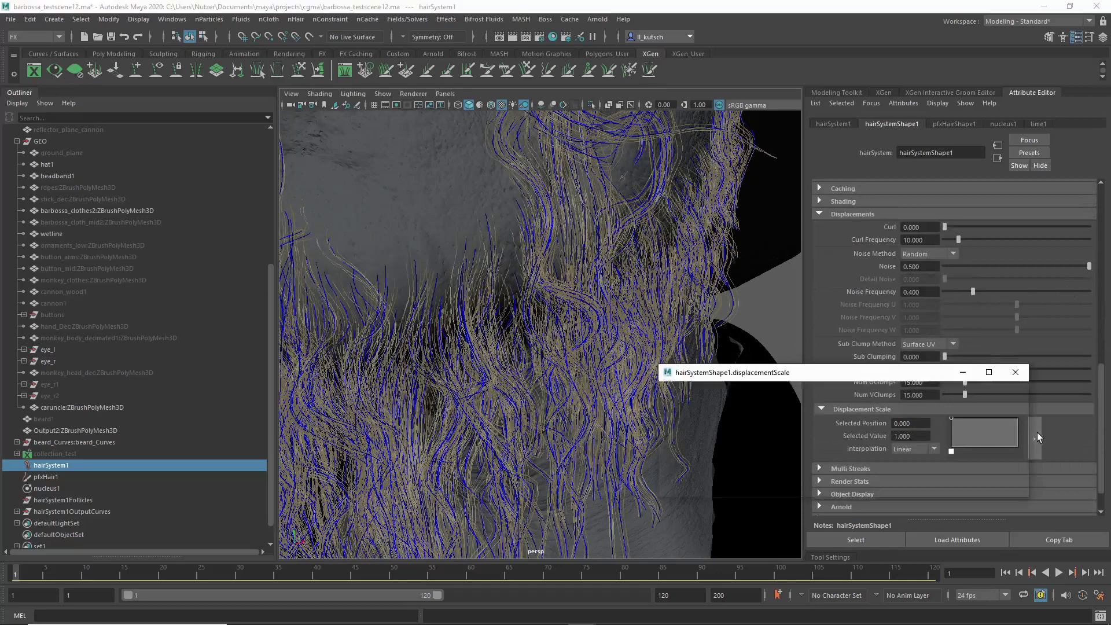
mouse_move(780, 424)
left_mouse_down()
mouse_move(694, 423)
mouse_move(755, 415)
mouse_move(776, 436)
left_mouse_up()
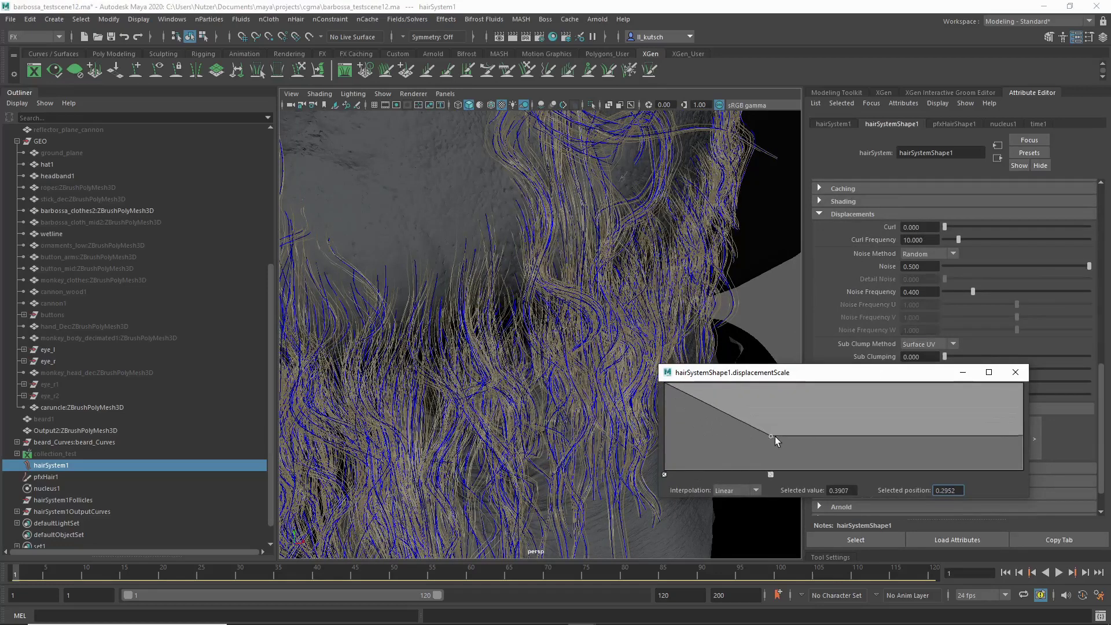
left_click_drag(901, 431, 908, 400)
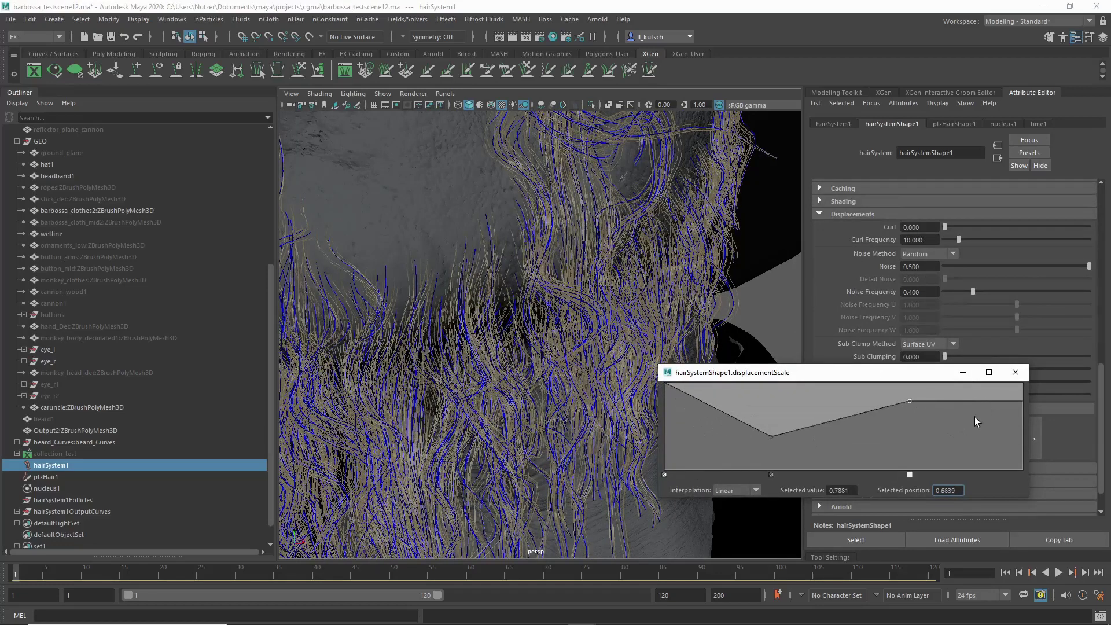
left_click(1024, 372)
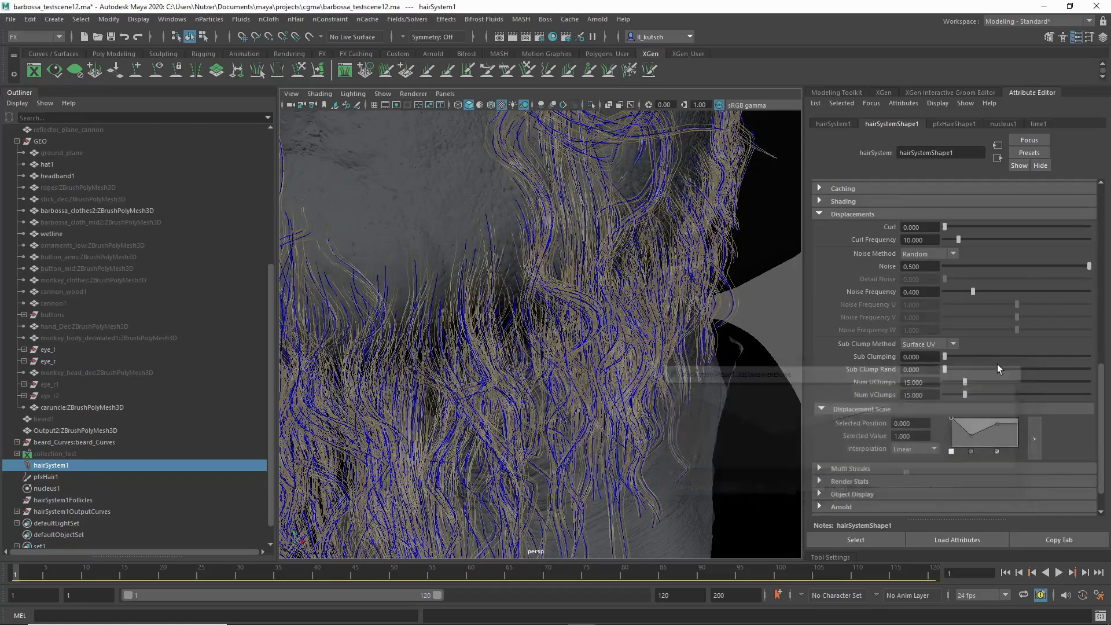
scroll(979, 351, "down", 1)
right_click_drag(665, 417, 508, 387, "alt")
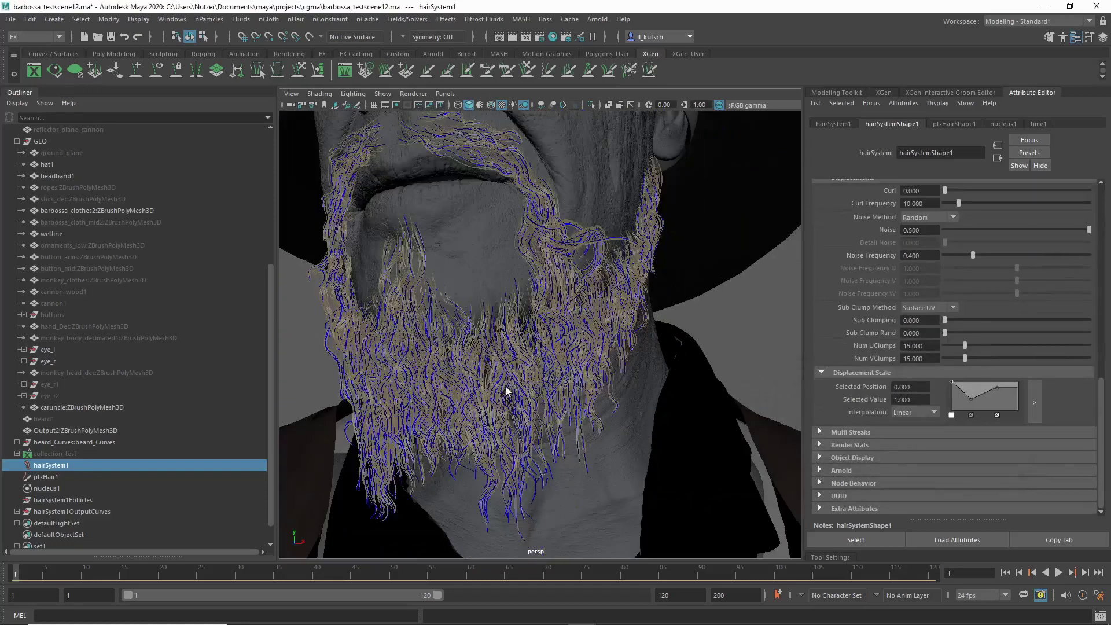
left_click_drag(552, 368, 525, 362, "alt")
right_click_drag(525, 362, 659, 370, "alt")
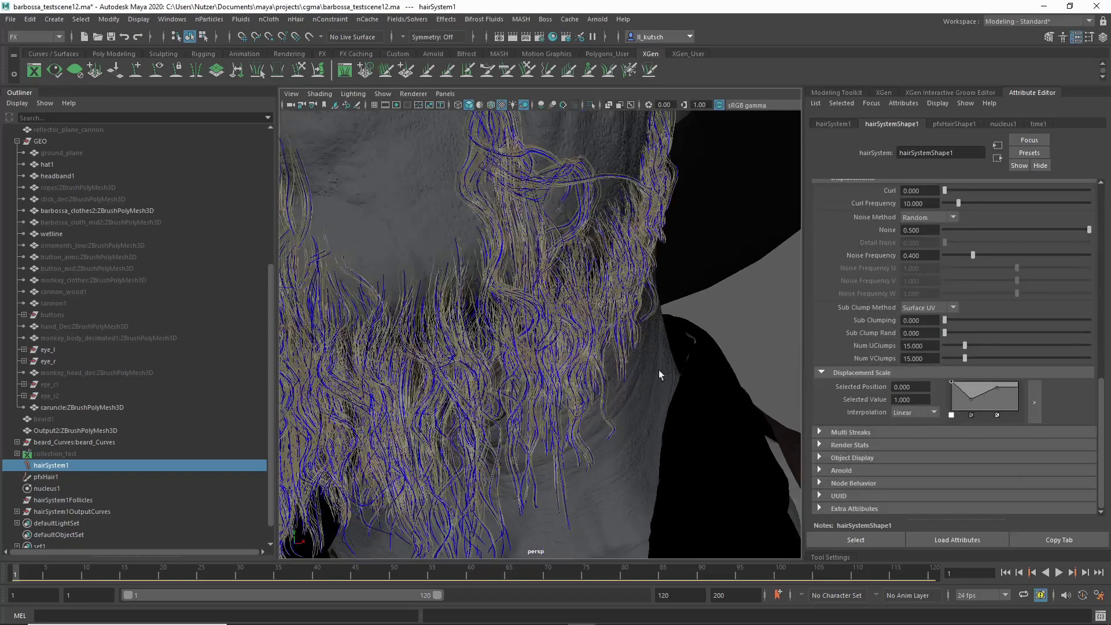
Enable Override Hair in the hair system's Arnold settings
left_click(859, 470)
scroll(873, 428, "down", 2)
scroll(879, 394, "down", 5)
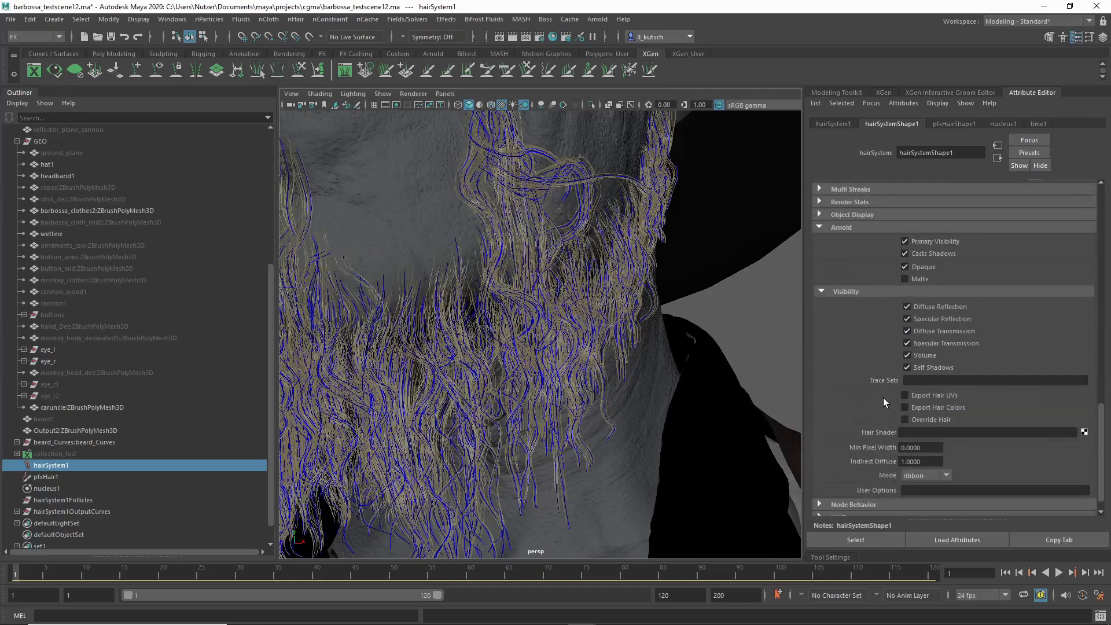
left_click(911, 421)
Create an aiStandardHair shader and connect it to the hair system's Hair Shader attribute
left_click(1084, 432)
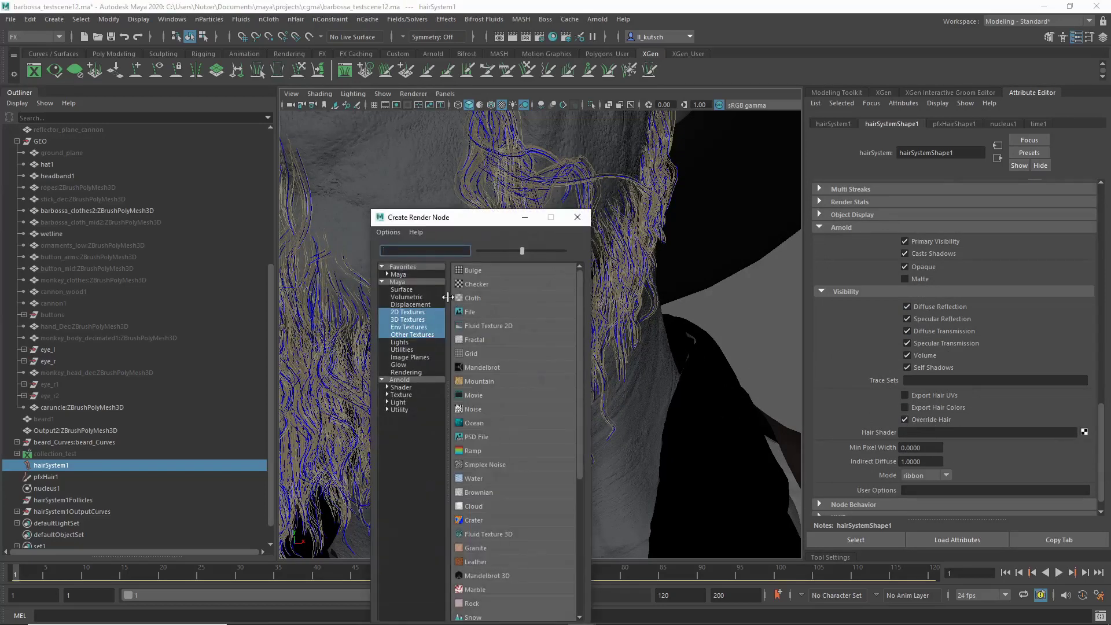
left_click(400, 380)
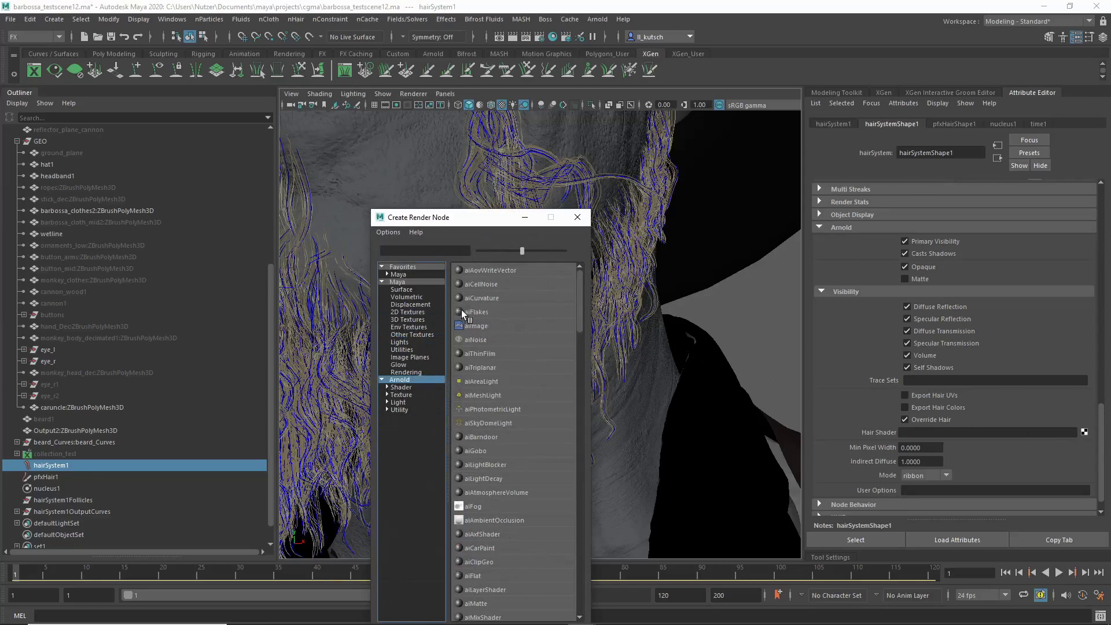
left_click(434, 251)
type("aist")
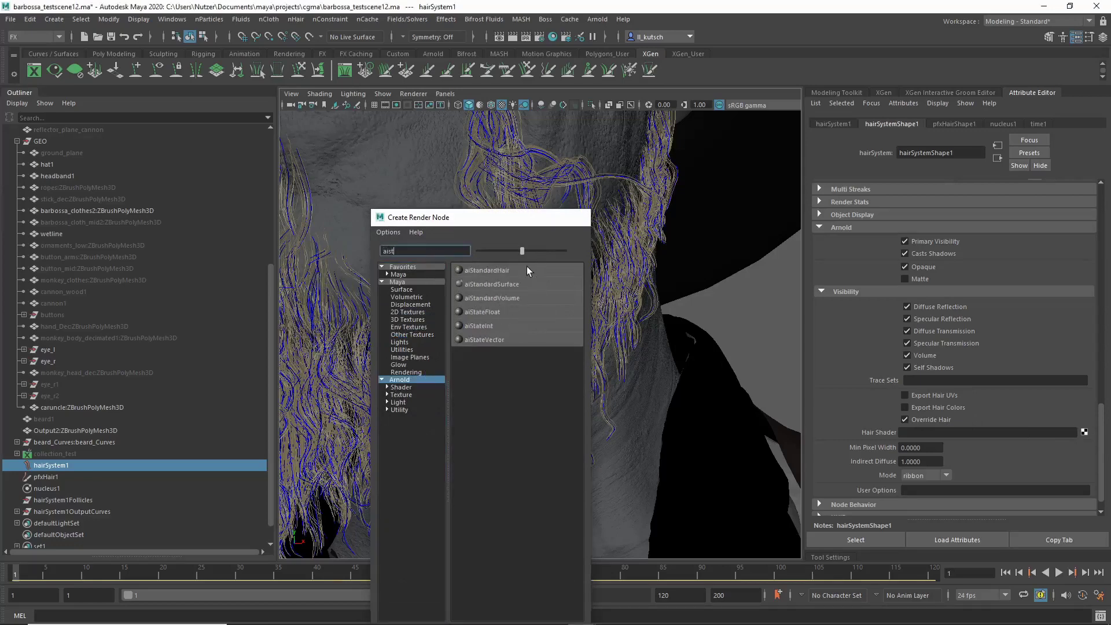
left_click(526, 268)
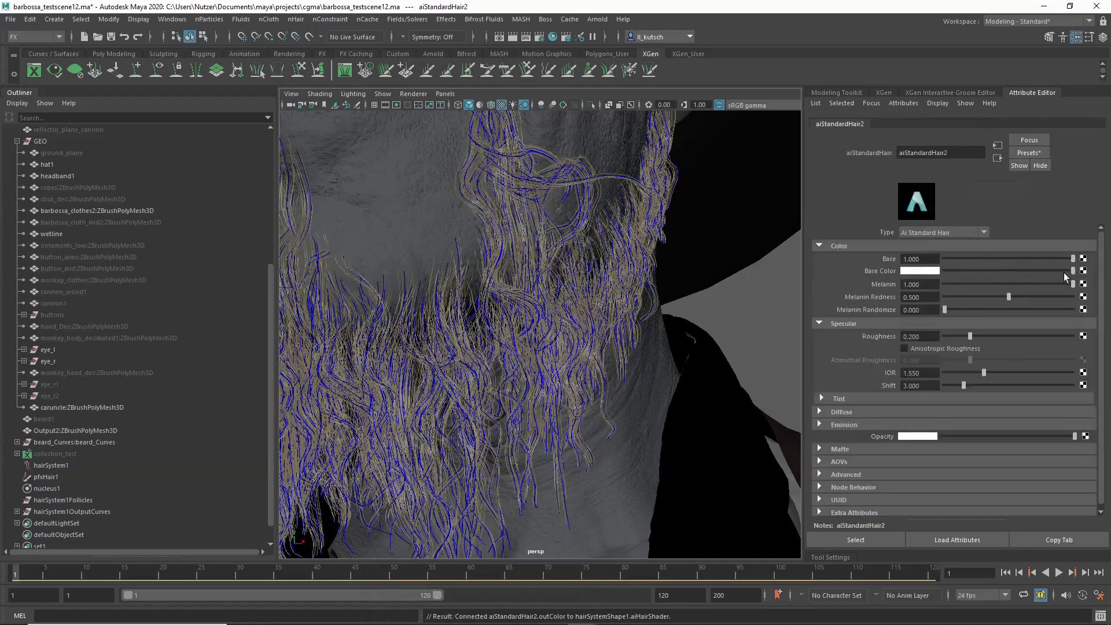
Try different Melanin levels on the aiStandardHair shader and set the value to 0.900
left_click_drag(1073, 284, 993, 285)
left_click_drag(957, 287, 958, 288)
left_click_drag(957, 284, 1058, 287)
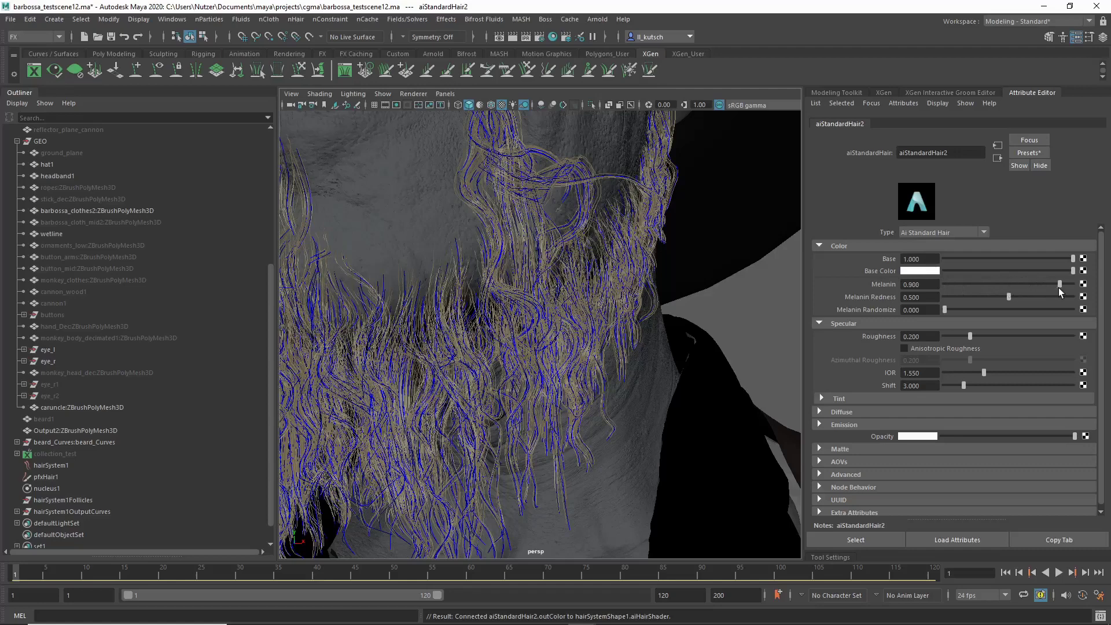
Look through the aiStandardHair shader's hair color presets without applying one
left_click(1034, 154)
mouse_move(1026, 210)
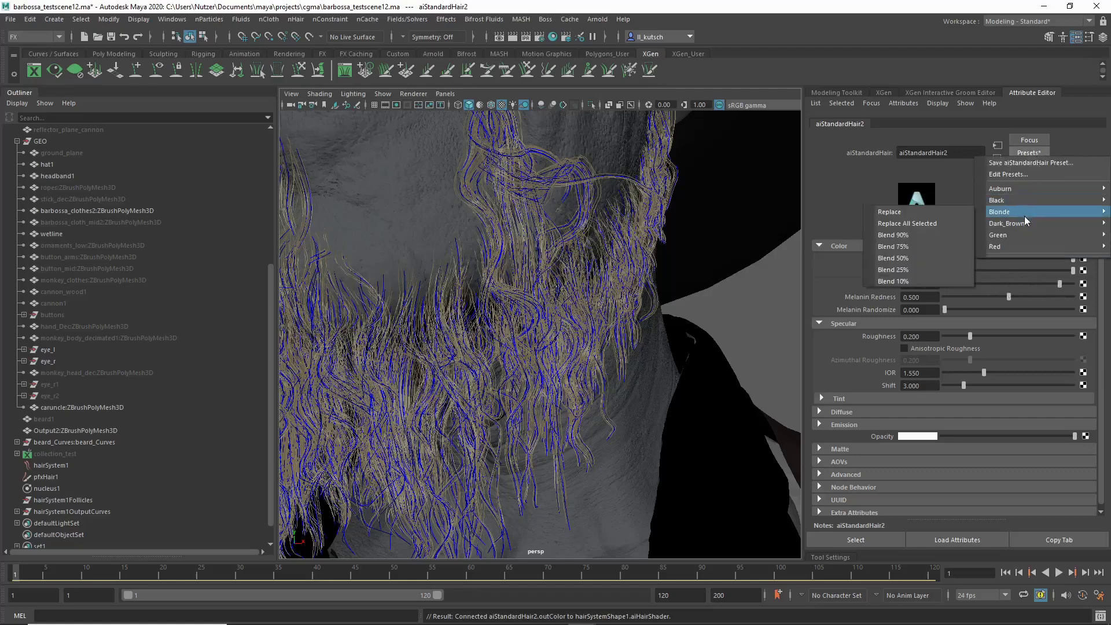
left_click(845, 183)
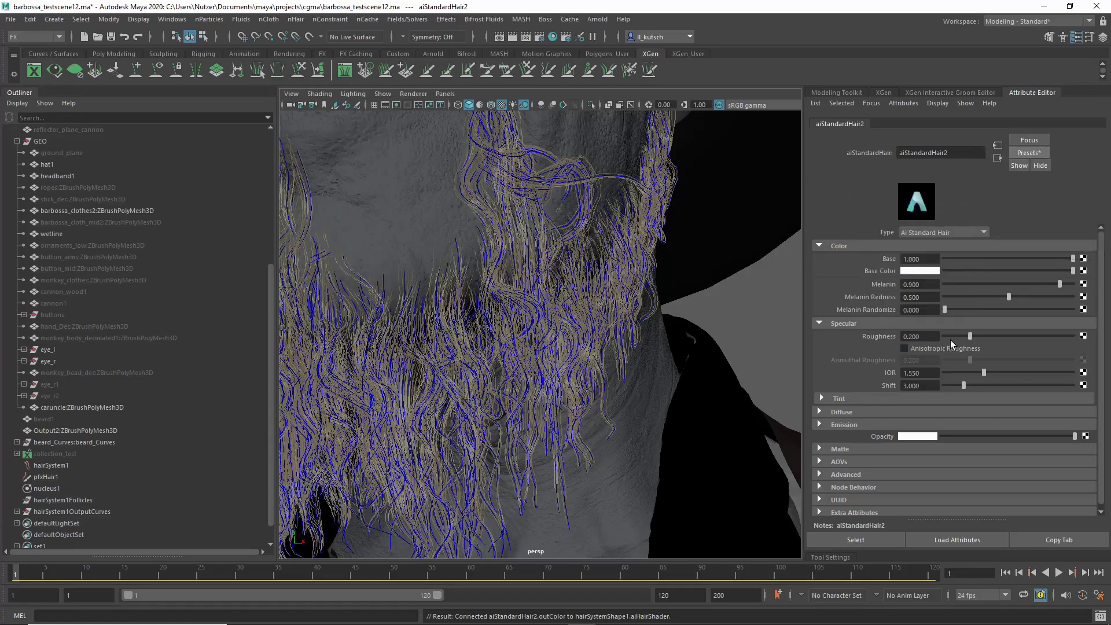
Set the aiStandardHair shader's Roughness to 0.236, Melanin Redness to 0.477 and Melanin Randomize to 0.332
left_click_drag(970, 336, 975, 336)
scroll(459, 326, "down", 5)
scroll(482, 339, "up", 3)
left_click_drag(484, 339, 457, 342, "alt")
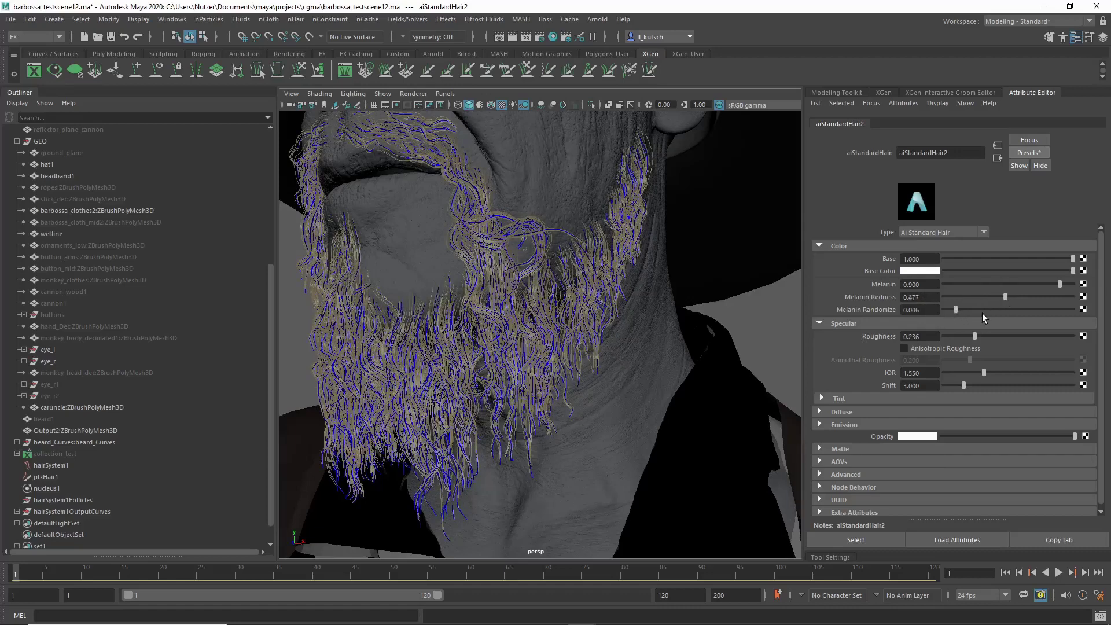
left_click_drag(1000, 307, 966, 310)
left_click_drag(630, 367, 515, 346, "alt")
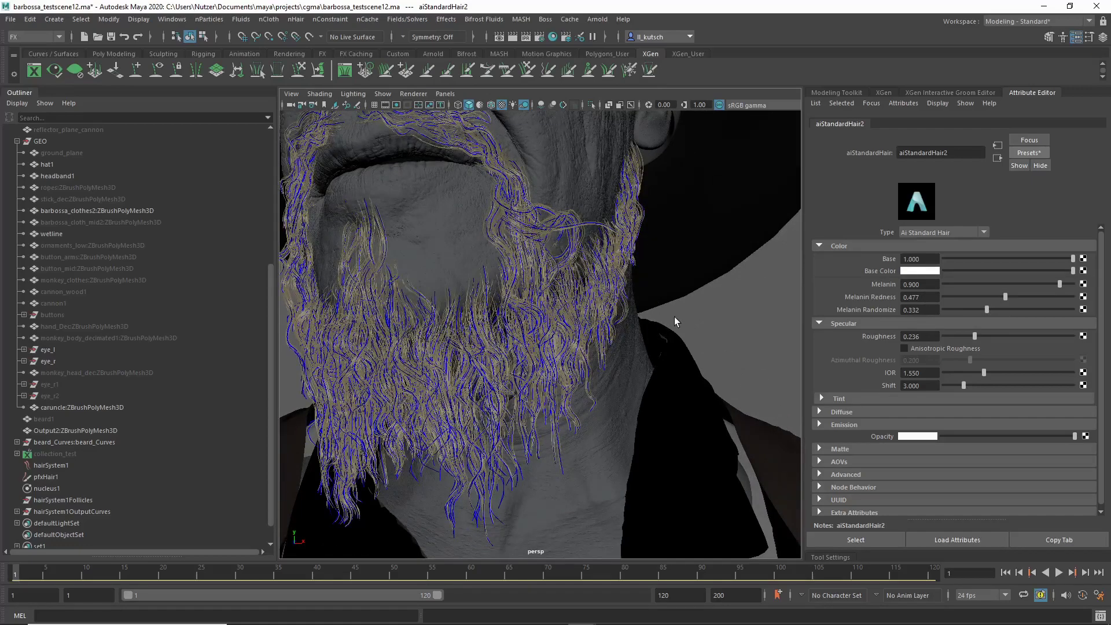
Examine the aiStandardHair shader's Tint and Diffuse settings and view the beard from several angles
left_click(866, 400)
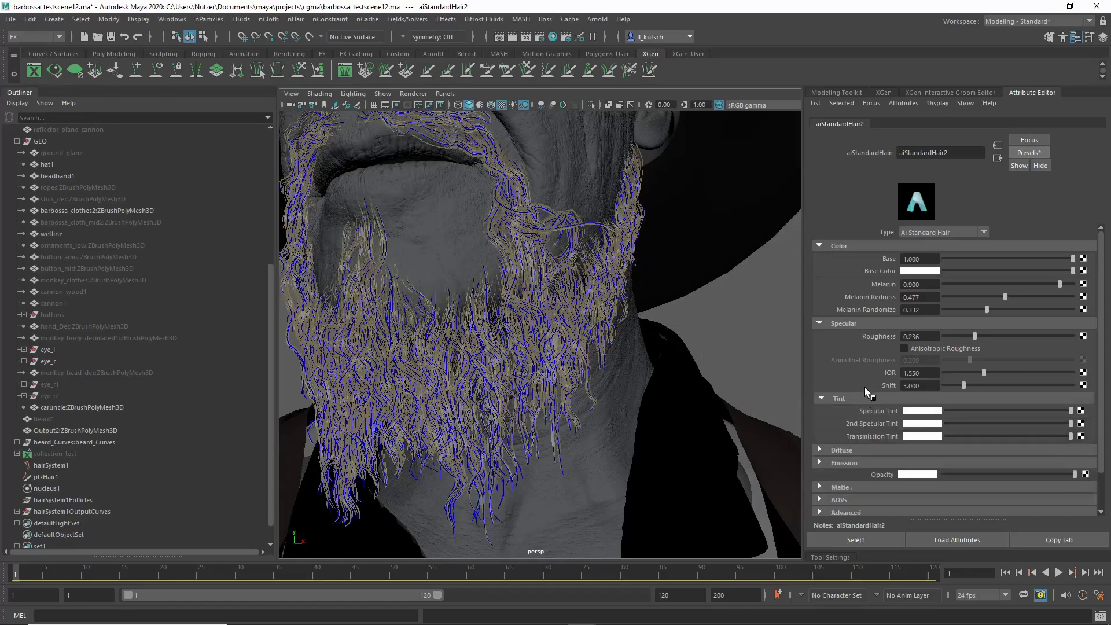
middle_click_drag(638, 331, 660, 302, "alt")
right_click_drag(660, 302, 686, 294, "alt")
left_click_drag(686, 294, 703, 296, "alt")
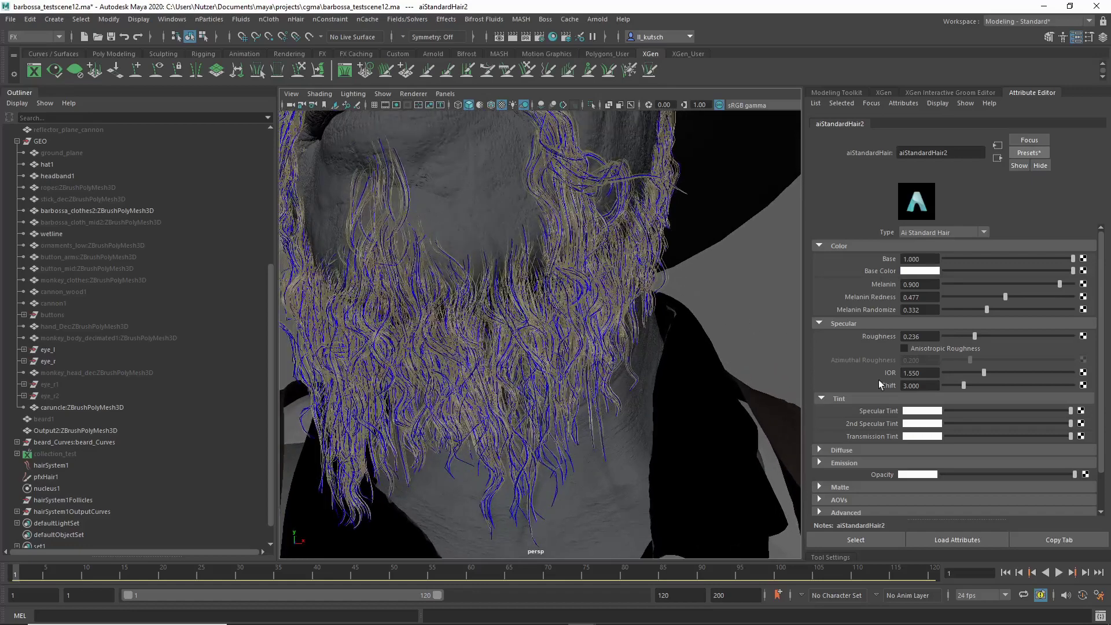
left_click(870, 450)
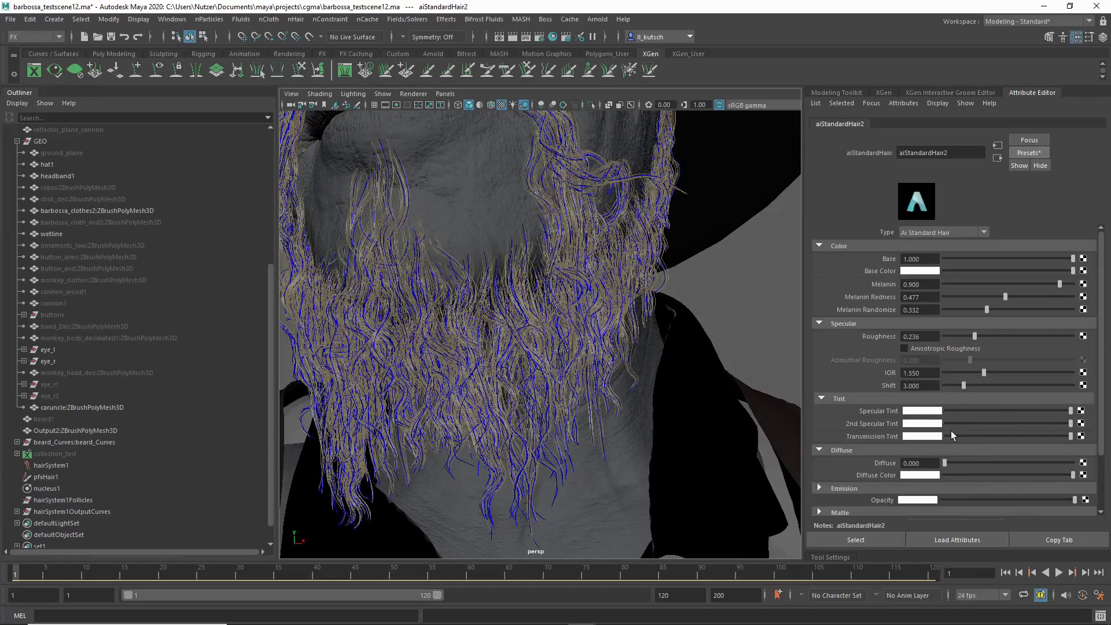
left_click_drag(653, 296, 556, 304, "alt")
scroll(949, 392, "down", 3)
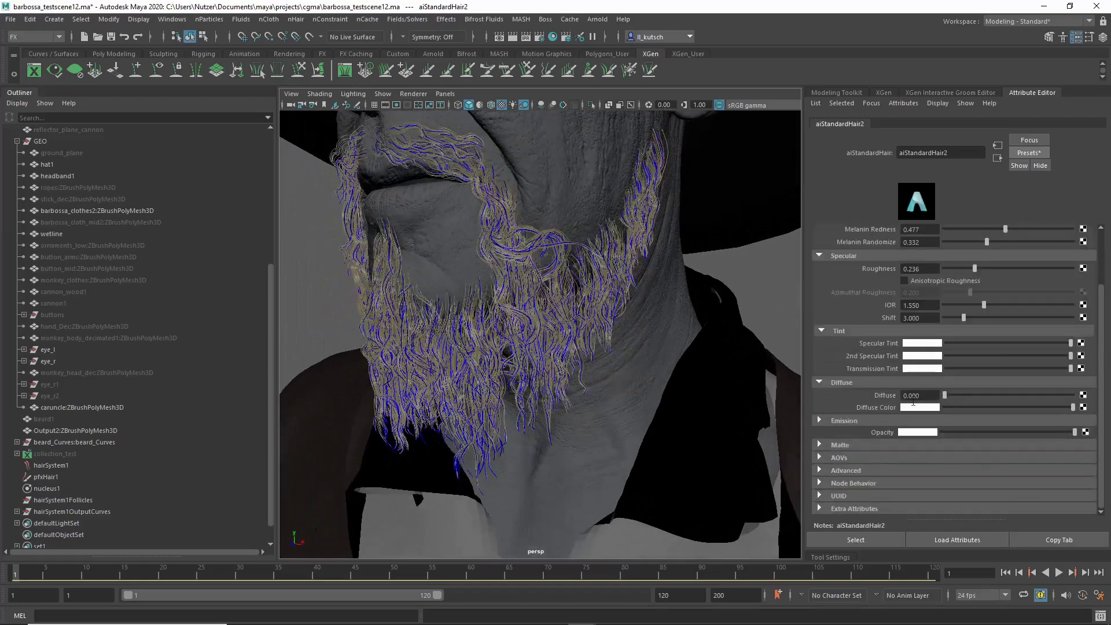
left_click_drag(662, 351, 614, 354, "alt")
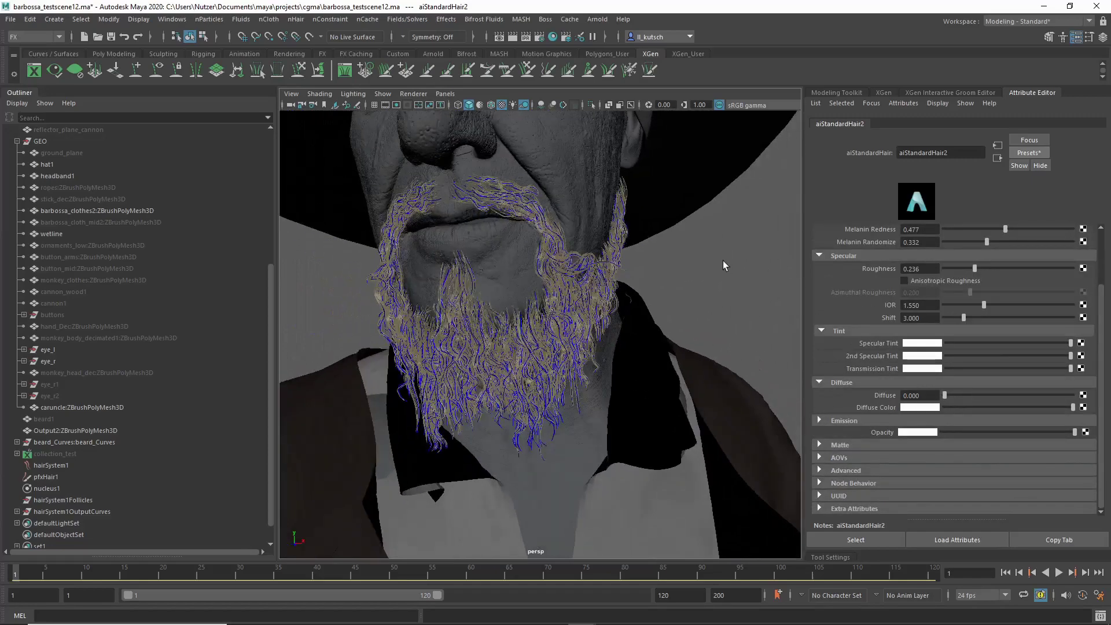
scroll(721, 260, "down", 2)
scroll(683, 269, "up", 5)
scroll(664, 269, "down", 3)
Replace the aiStandardHair shader's settings with the Dark_Brown preset
left_click(553, 37)
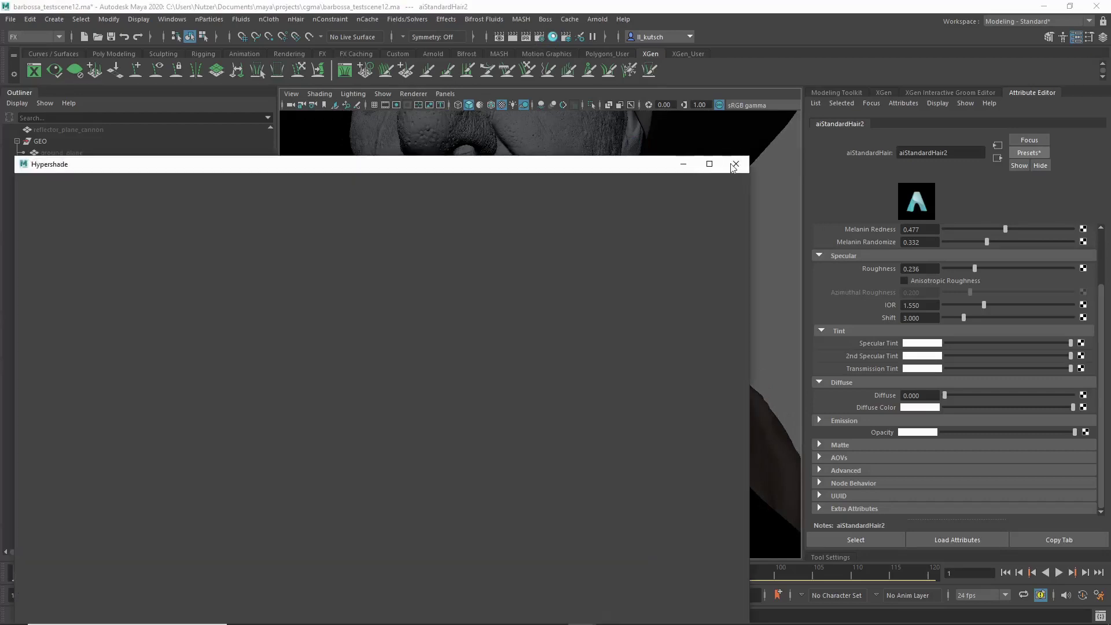
left_click(734, 165)
left_click(1030, 152)
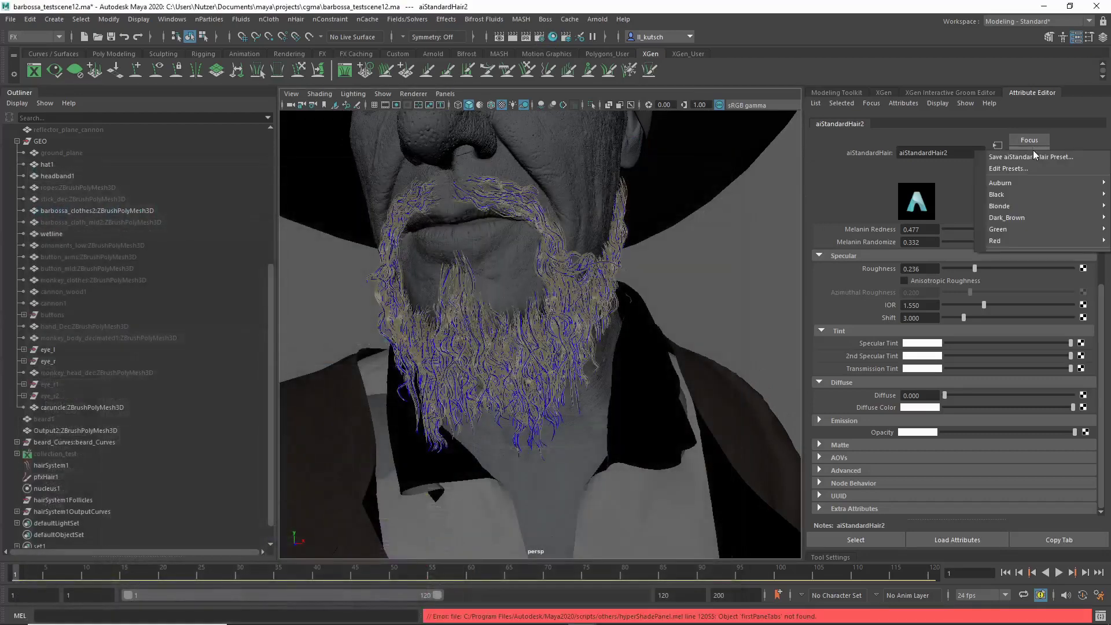
mouse_move(1018, 217)
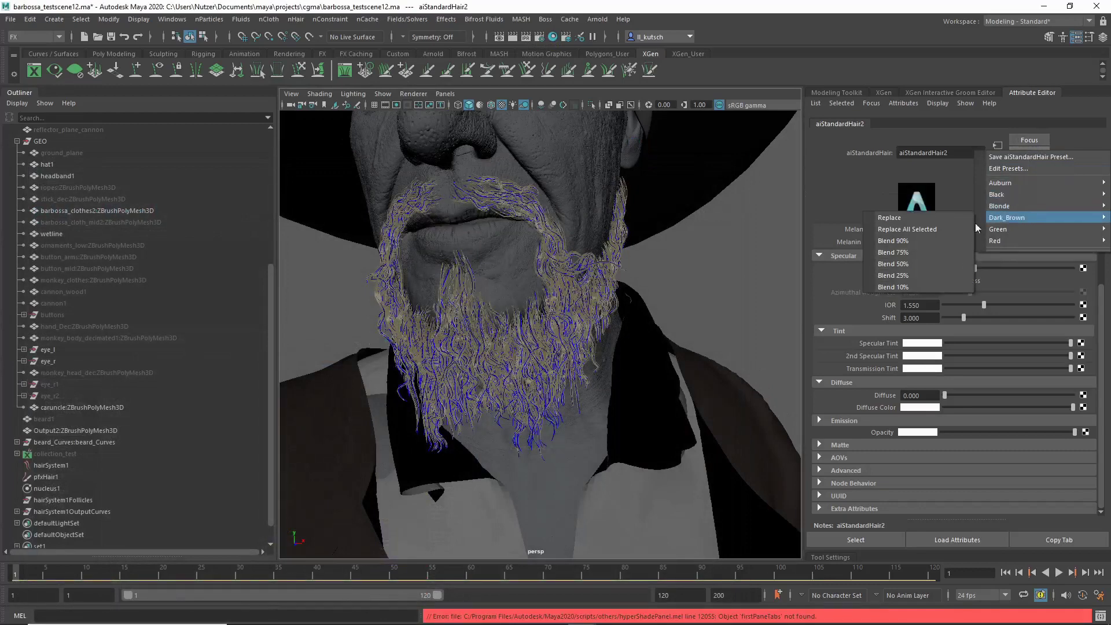
left_click(902, 217)
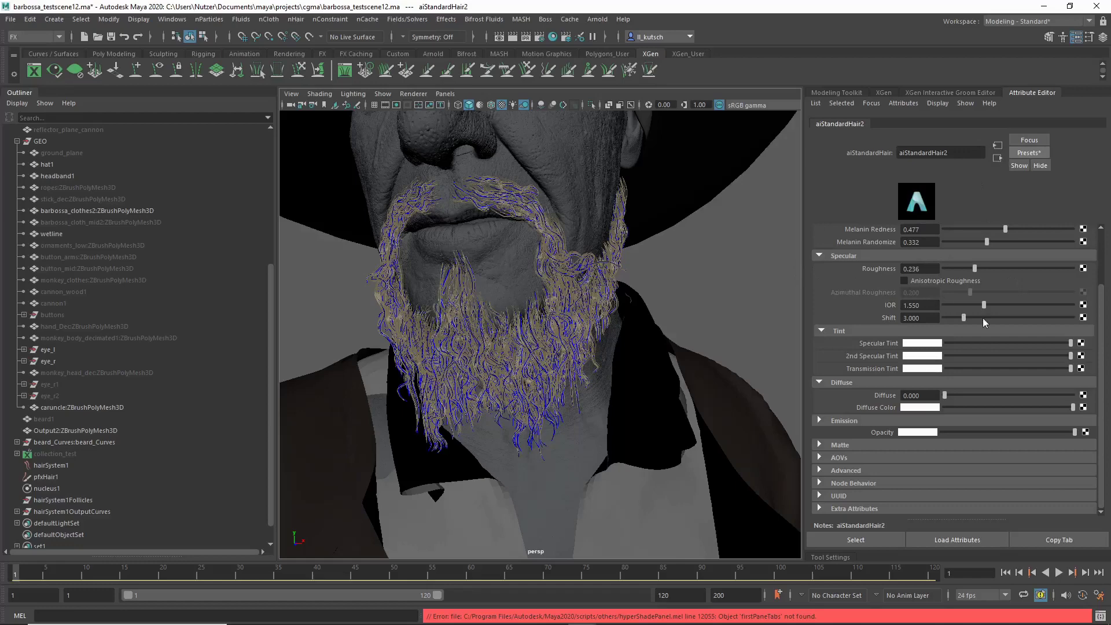
Reselect hairSystem1 and review the color and specular values of its connected aiStandardHair shader
key("ctrl+z")
key("ctrl+z")
left_click(734, 354)
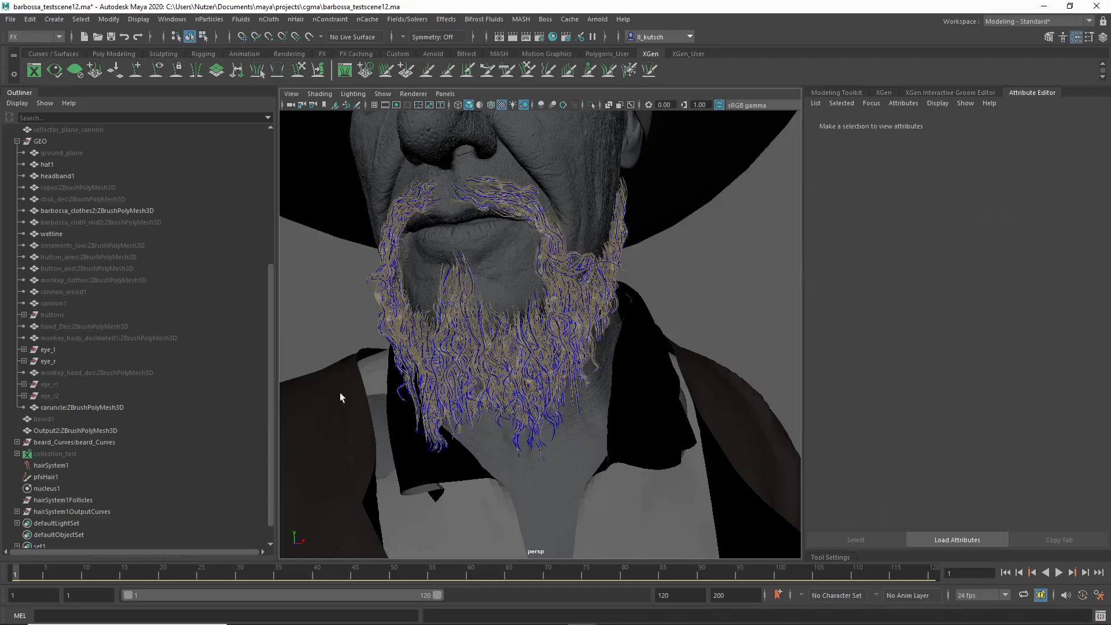
scroll(35, 533, "down", 2)
left_click(58, 442)
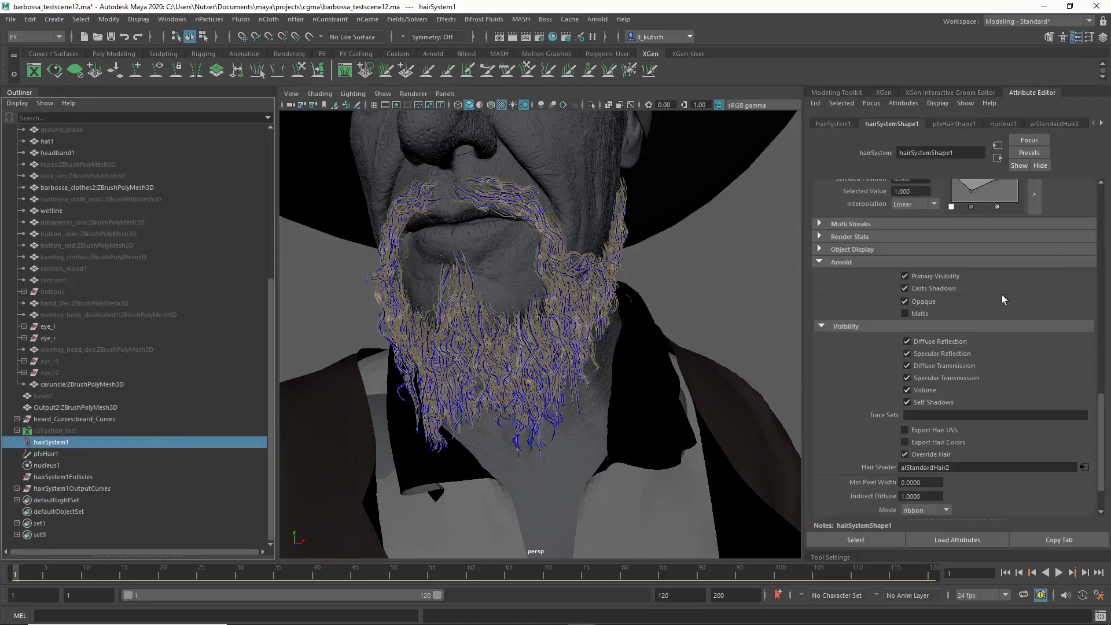
scroll(1003, 299, "up", 3)
left_click(1062, 124)
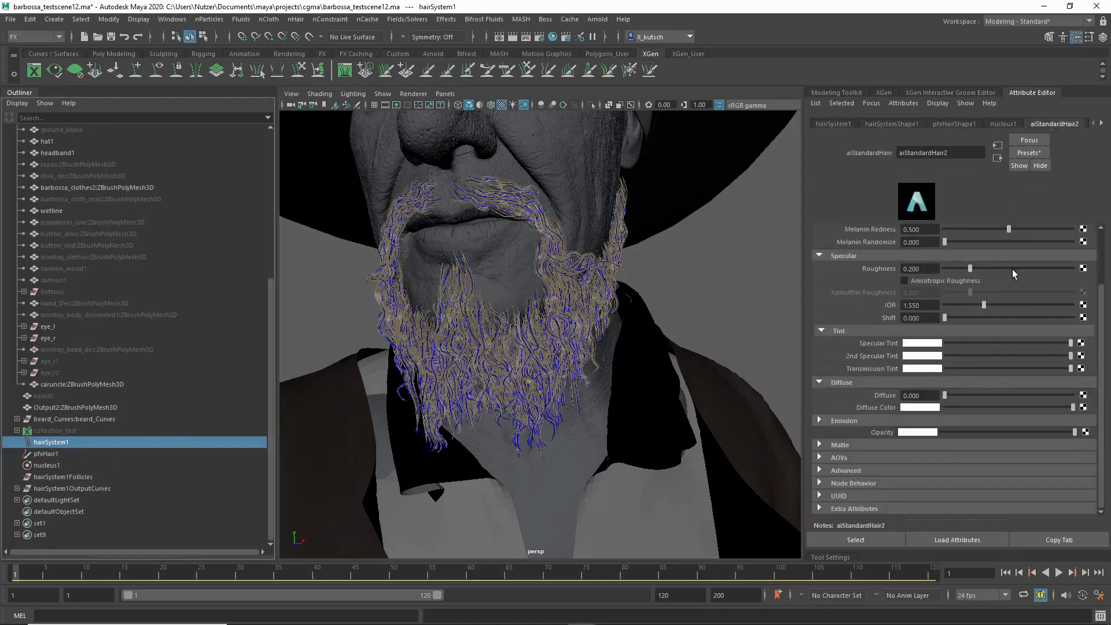
scroll(1009, 283, "up", 2)
scroll(529, 252, "down", 2)
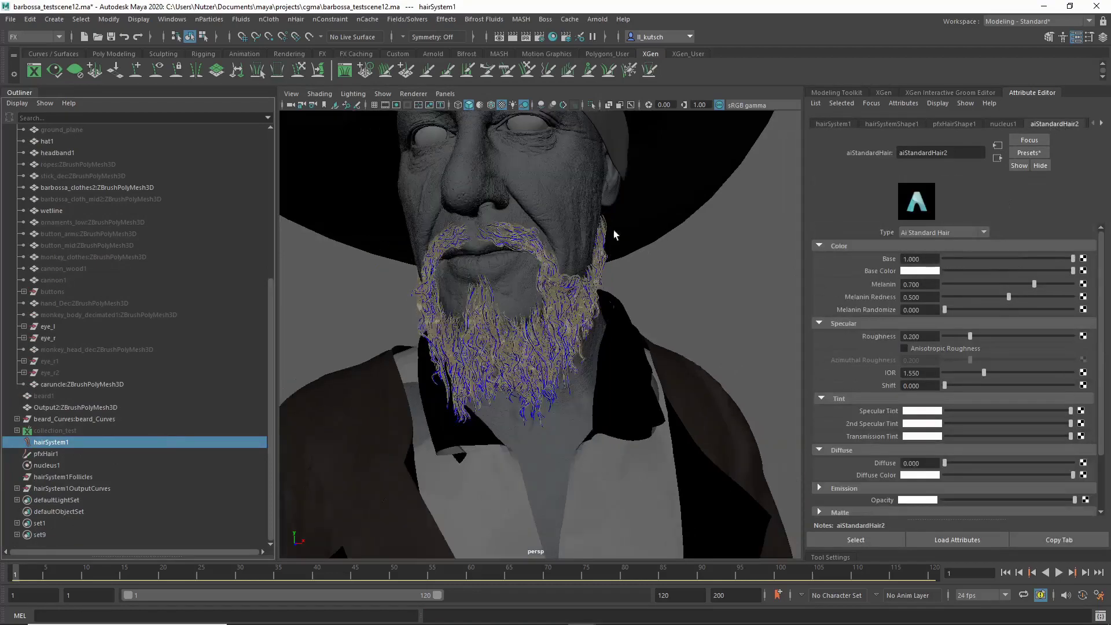
Render the character through render_cam_mainShape in the Arnold RenderView and inspect the beard up close
left_click(593, 20)
left_click(643, 51)
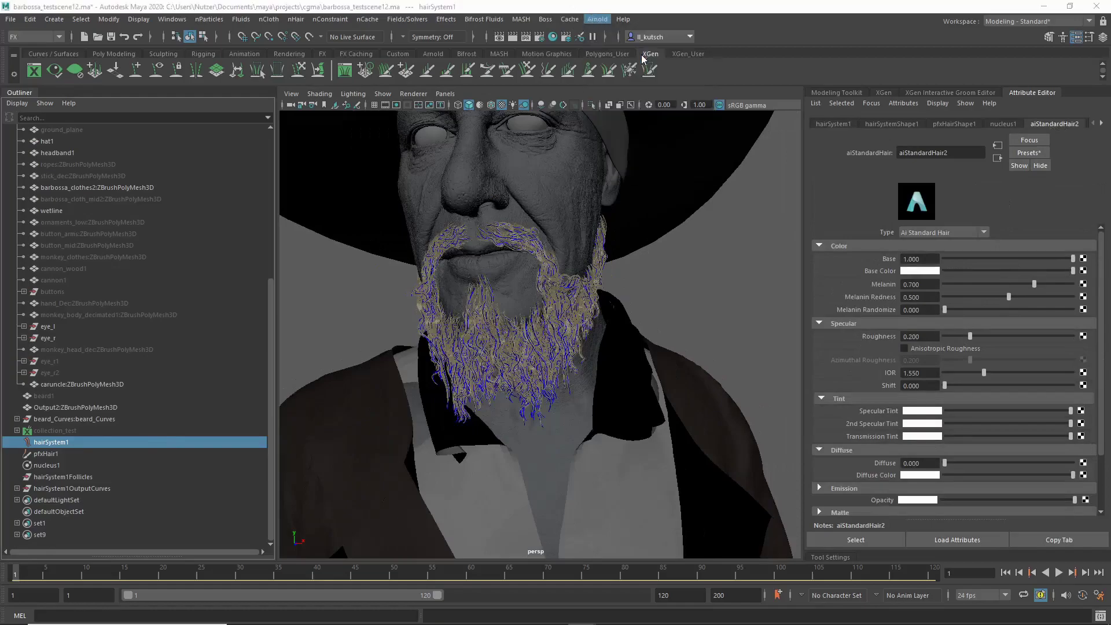
middle_click_drag(533, 110, 533, 155)
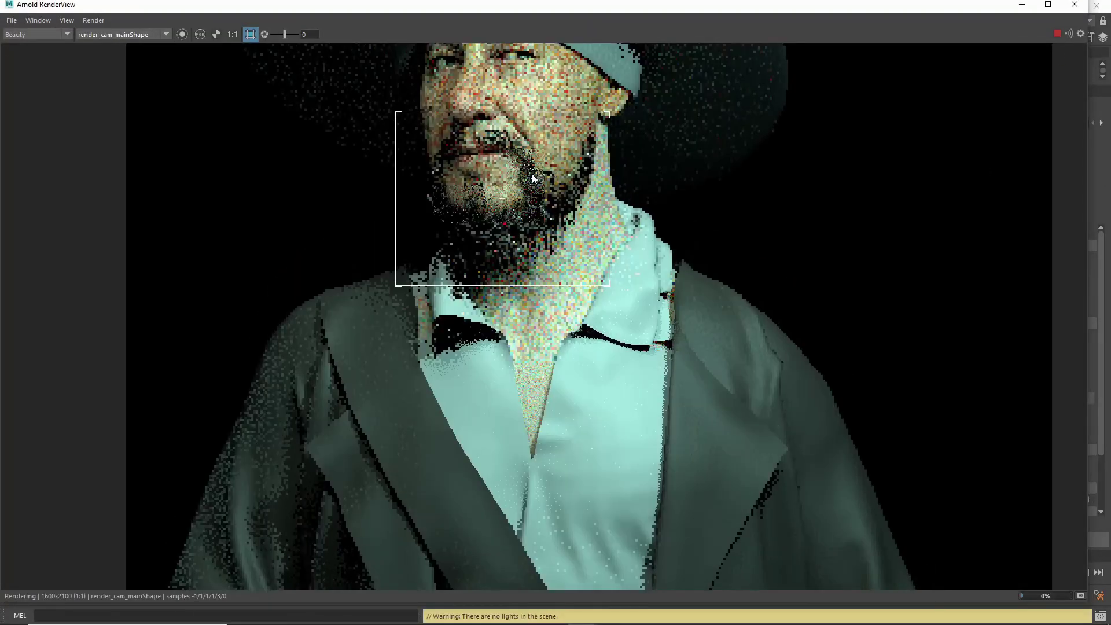
scroll(527, 159, "up", 3)
scroll(487, 280, "down", 1)
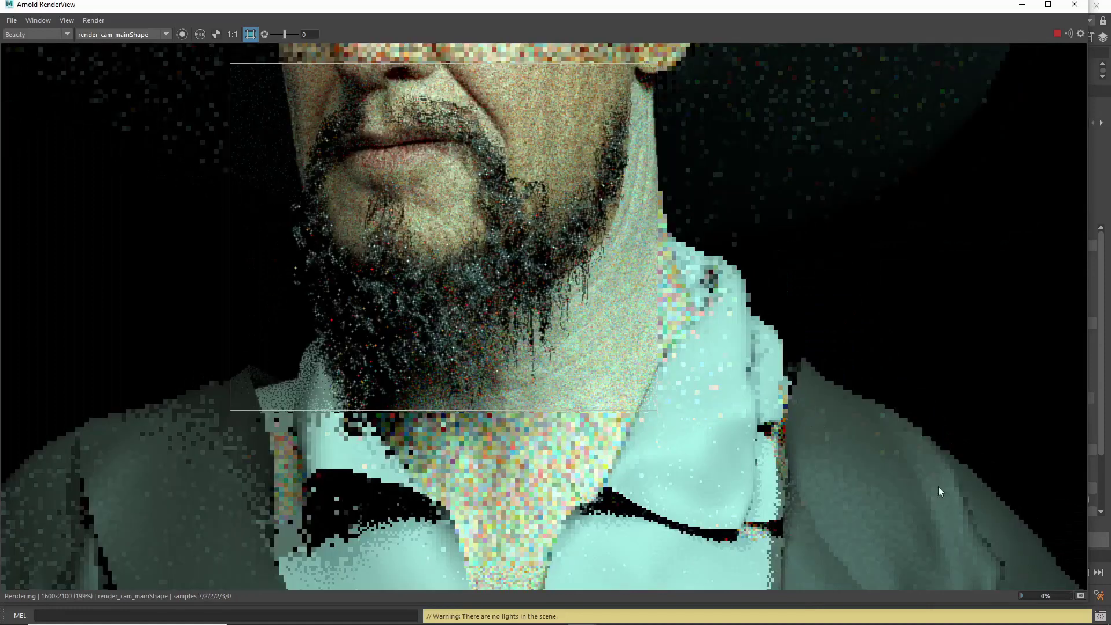
Reduce the render's test resolution to 800x1050 and check the beard again
left_click(66, 20)
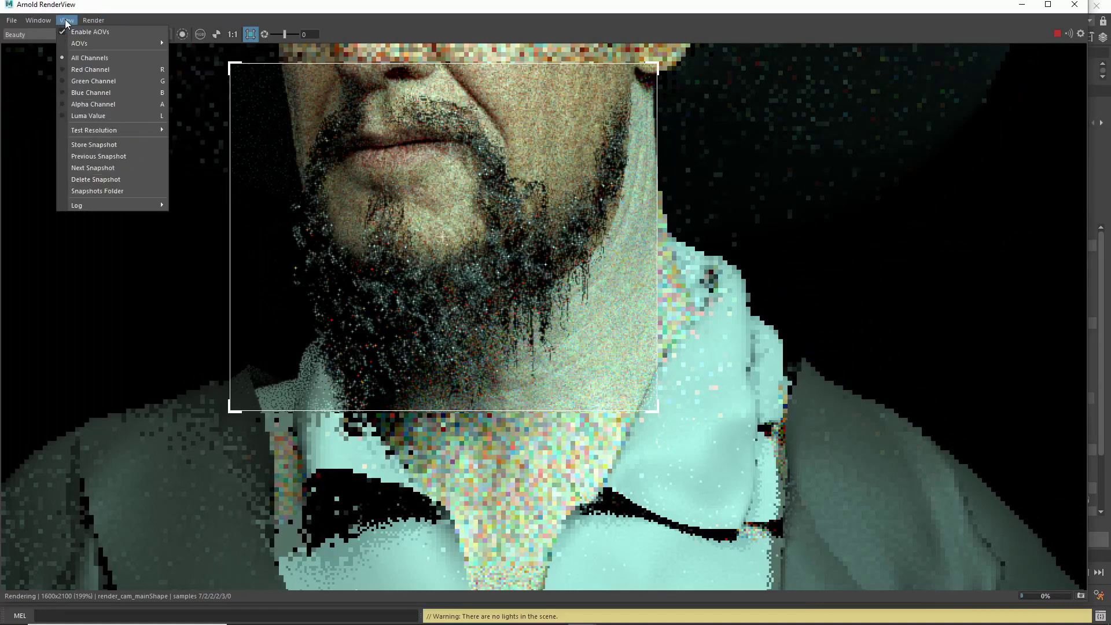
mouse_move(131, 132)
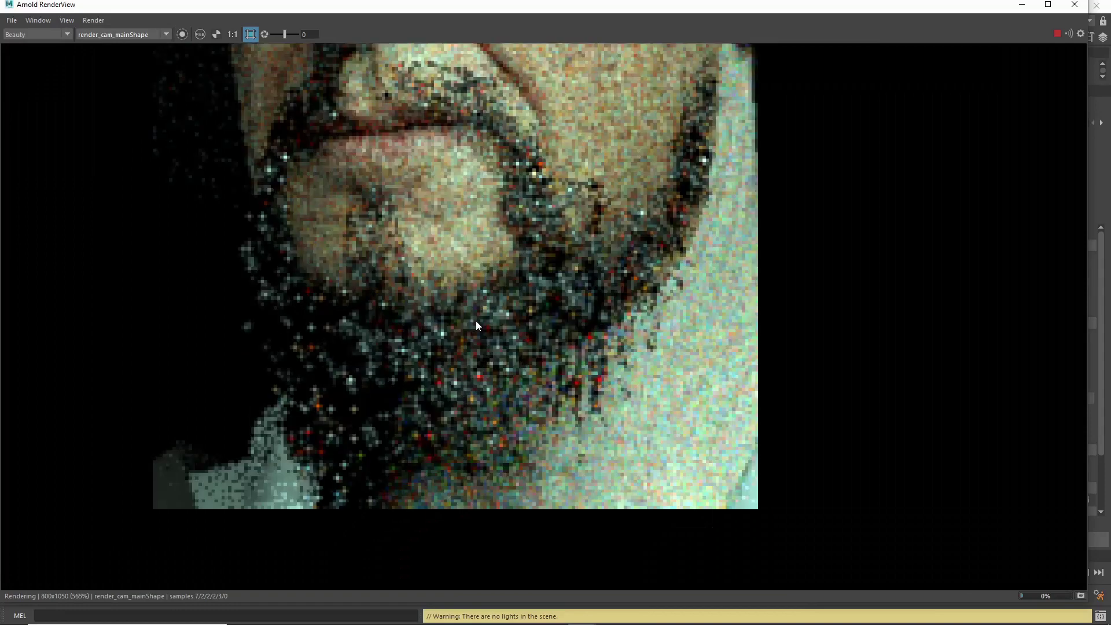
scroll(471, 319, "down", 1)
scroll(471, 318, "up", 1)
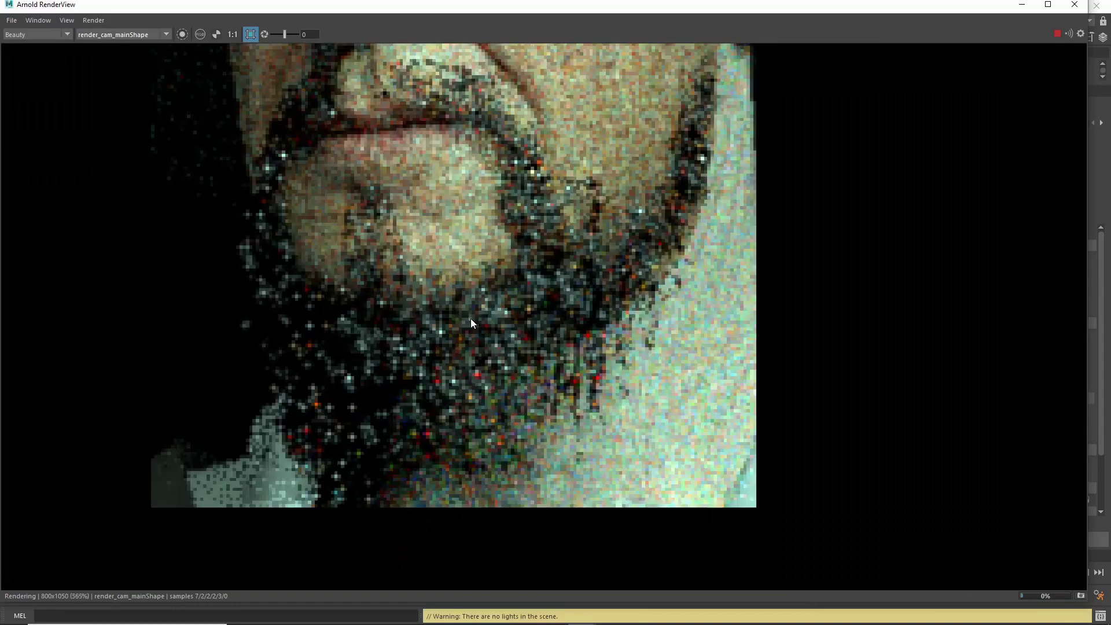